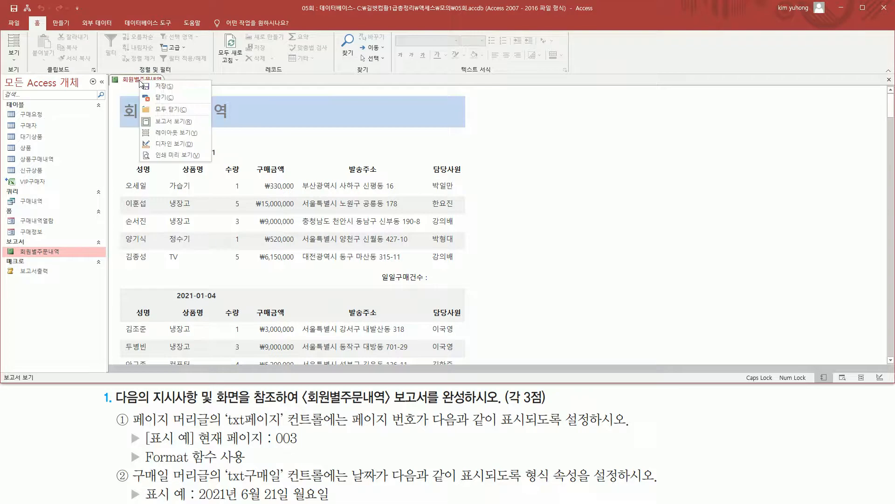
- Open the 회원별주문내역 report in Design view and show the properties of the txt페이지 text box in the page header
{"action": "left_click", "coordinate": [198, 143]}
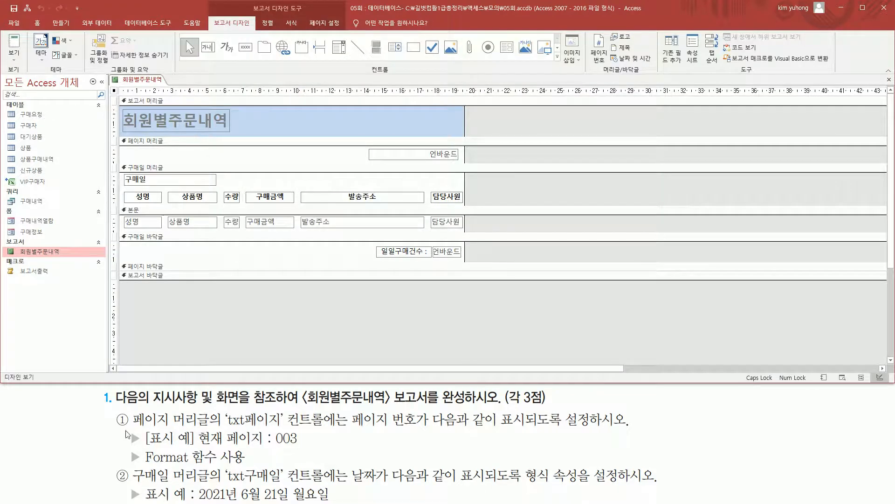
{"action": "mouse_move", "coordinate": [133, 428]}
{"action": "left_mouse_down"}
{"action": "mouse_move", "coordinate": [211, 430]}
{"action": "mouse_move", "coordinate": [208, 411]}
{"action": "mouse_move", "coordinate": [255, 430]}
{"action": "mouse_move", "coordinate": [282, 430]}
{"action": "mouse_move", "coordinate": [282, 408]}
{"action": "mouse_move", "coordinate": [333, 428]}
{"action": "left_mouse_up"}
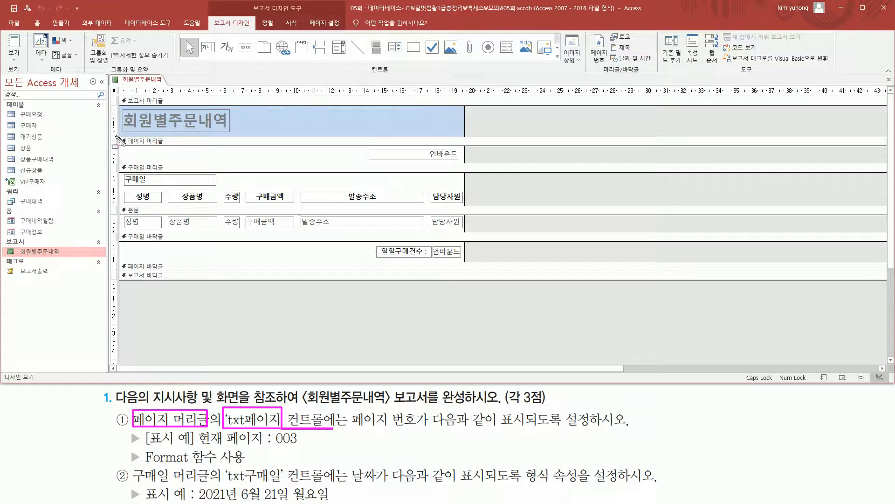
{"action": "left_click_drag", "start_coordinate": [117, 135], "coordinate": [466, 163]}
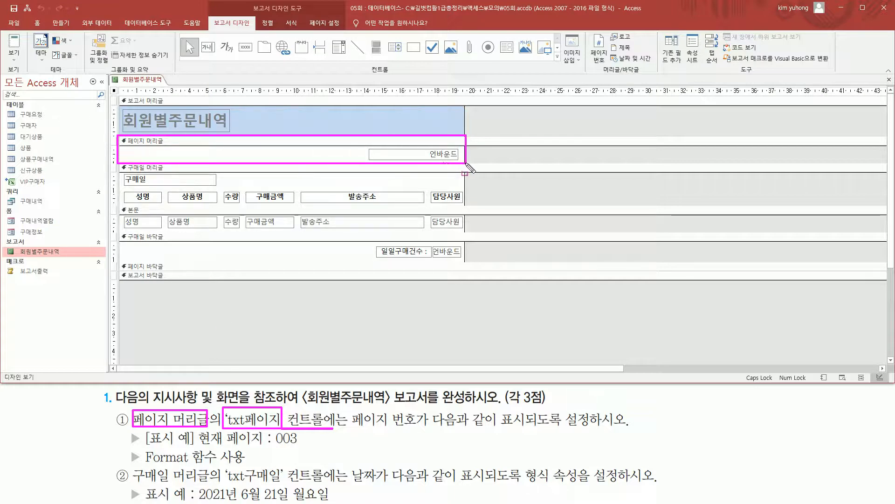
{"action": "left_click_drag", "start_coordinate": [373, 149], "coordinate": [449, 159]}
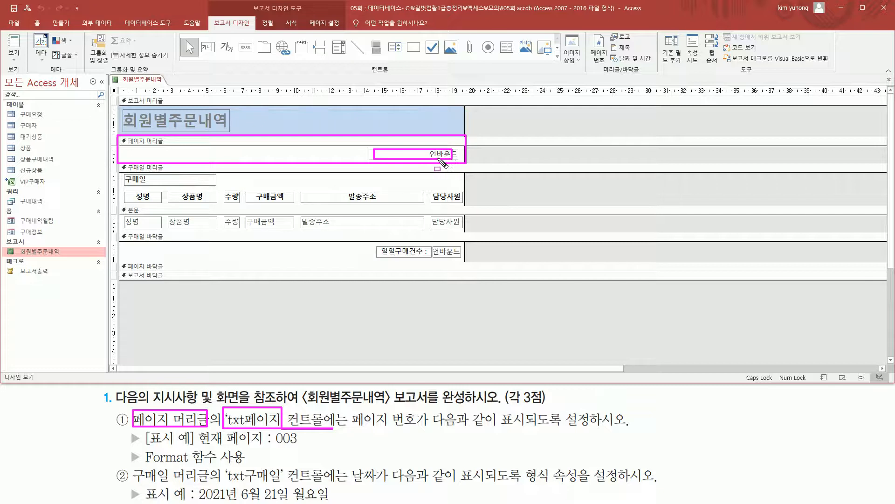
{"action": "key", "text": "Escape"}
{"action": "left_click", "coordinate": [425, 154]}
{"action": "double_click", "coordinate": [424, 148]}
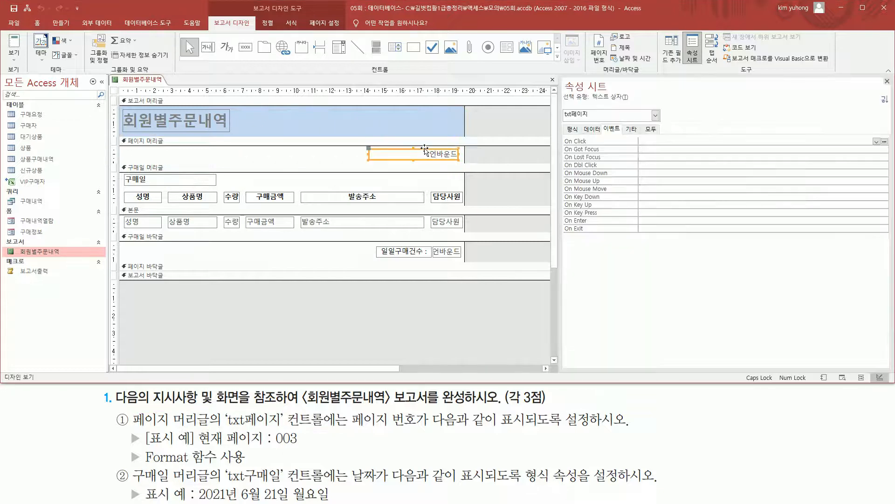
- Review the first requirement's page number display example and its Format function condition for txt페이지
{"action": "mouse_move", "coordinate": [561, 105]}
{"action": "left_mouse_down"}
{"action": "mouse_move", "coordinate": [591, 127]}
{"action": "mouse_move", "coordinate": [600, 120]}
{"action": "left_mouse_up"}
{"action": "left_click_drag", "start_coordinate": [353, 427], "coordinate": [629, 426]}
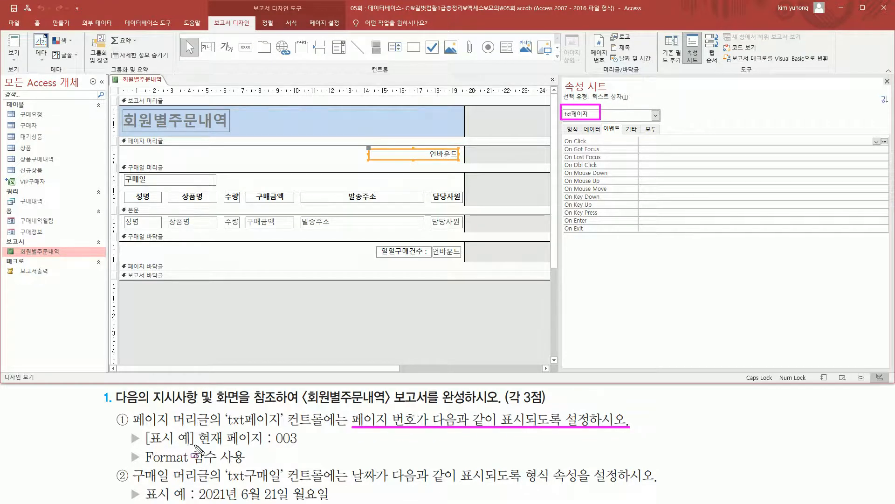
{"action": "left_click_drag", "start_coordinate": [195, 444], "coordinate": [298, 444]}
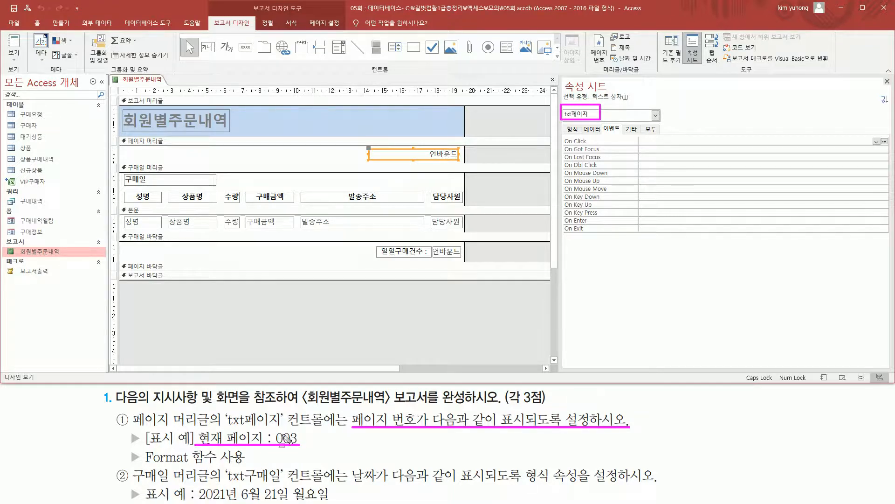
{"action": "left_click_drag", "start_coordinate": [143, 463], "coordinate": [244, 463]}
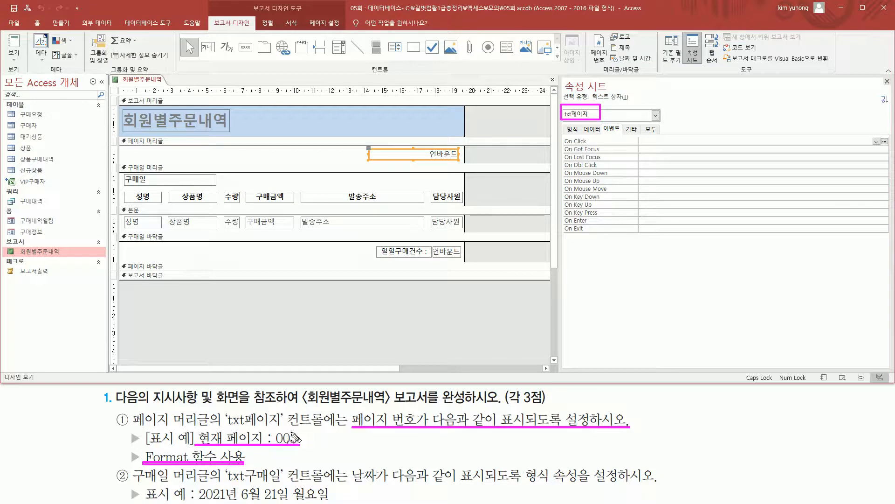
{"action": "left_click_drag", "start_coordinate": [275, 428], "coordinate": [299, 445]}
{"action": "mouse_move", "coordinate": [195, 423]}
{"action": "left_mouse_down"}
{"action": "mouse_move", "coordinate": [230, 444]}
{"action": "mouse_move", "coordinate": [274, 446]}
{"action": "left_mouse_up"}
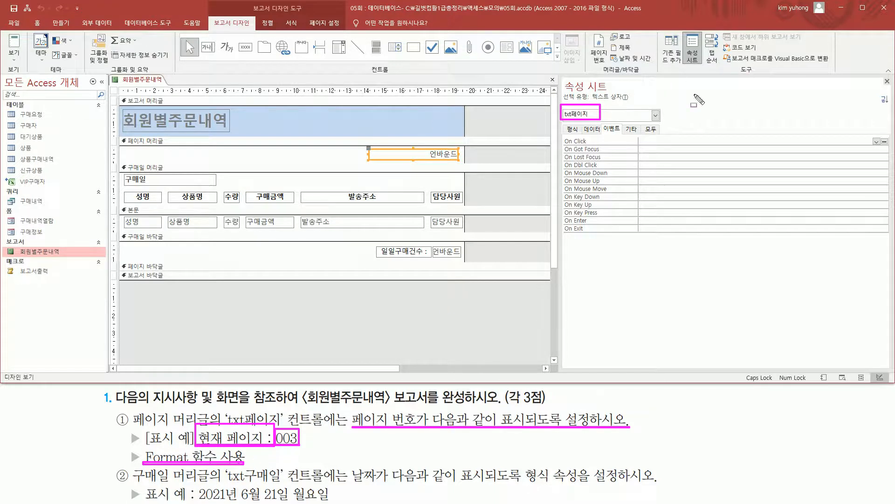
{"action": "mouse_move", "coordinate": [583, 120]}
{"action": "left_mouse_down"}
{"action": "mouse_move", "coordinate": [607, 133]}
{"action": "mouse_move", "coordinate": [727, 136]}
{"action": "left_mouse_up"}
{"action": "key", "text": "Escape"}
- Enter =Format( [PAGE] , "현재 페이지 : 000") as the control source of txt페이지
{"action": "left_click", "coordinate": [592, 129]}
{"action": "key", "text": "Escape"}
{"action": "left_click", "coordinate": [664, 141]}
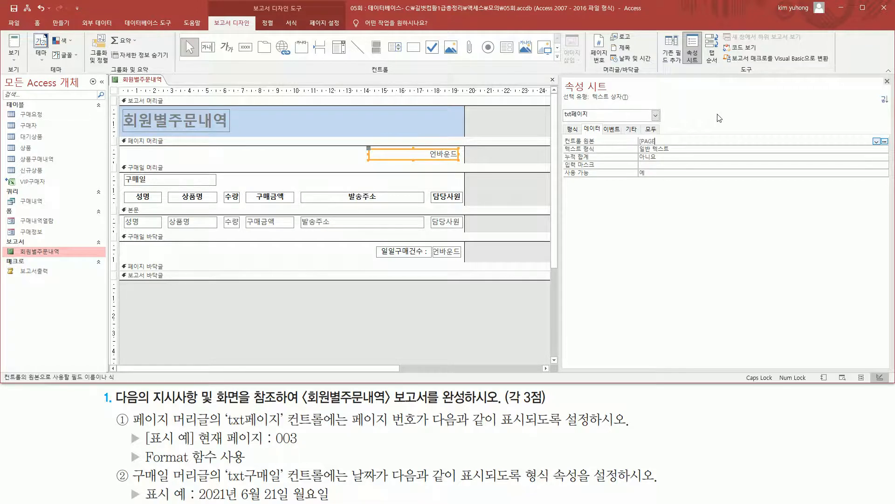
{"action": "key", "text": "shift+Home"}
{"action": "key", "text": "BackSpace"}
{"action": "key", "text": "Caps_Lock"}
{"action": "type", "text": "=format("}
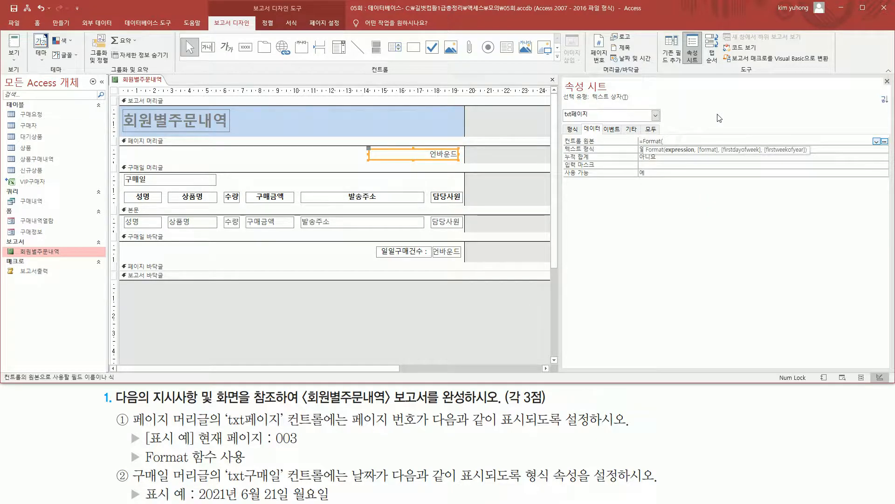
{"action": "type", "text": " [PAGE"}
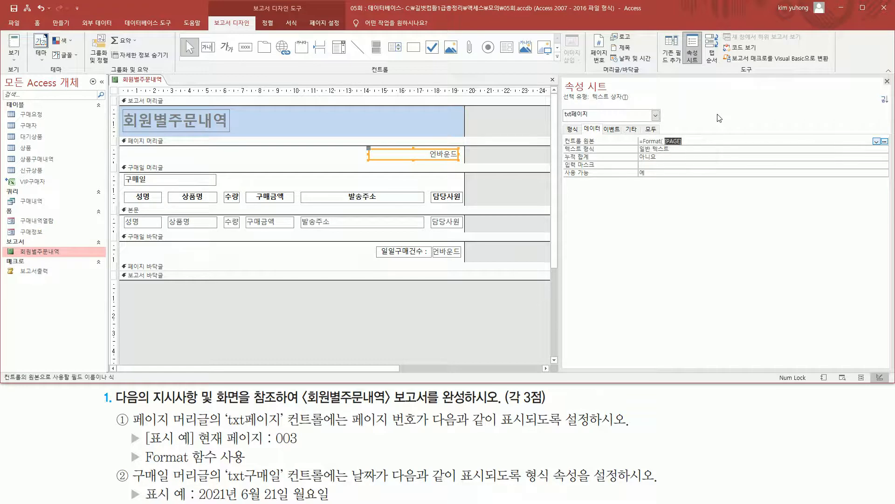
{"action": "key", "text": "Right"}
{"action": "type", "text": ", "}
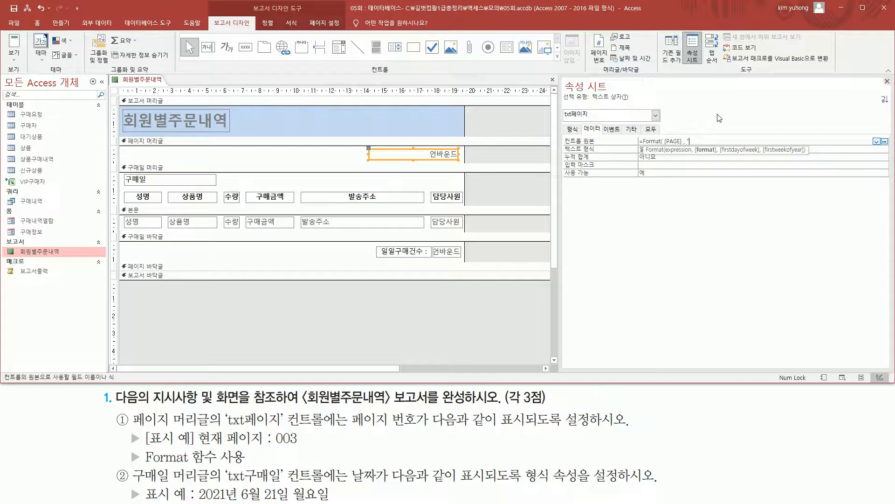
{"action": "type", "text": "\"현재 페이지 : 000\""}
{"action": "type", "text": ")"}
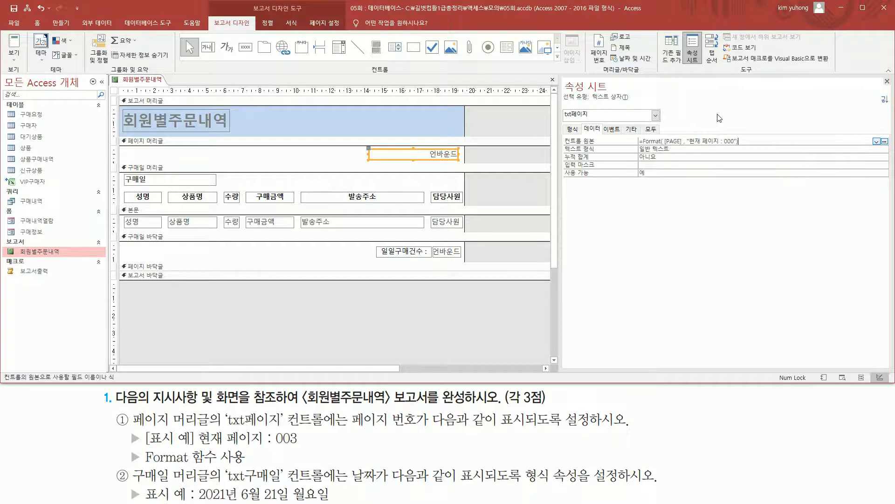
- Copy the txt페이지 control source expression into a memo note for examination
{"action": "left_click_drag", "start_coordinate": [750, 140], "coordinate": [486, 141]}
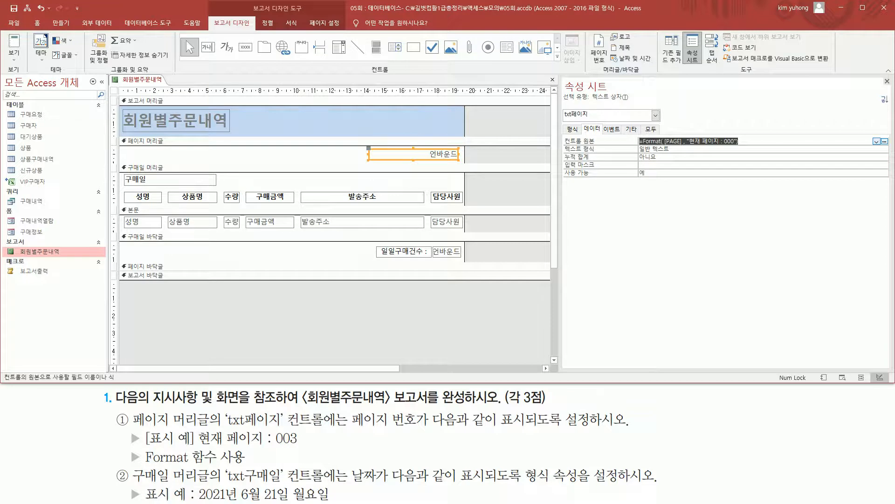
{"action": "key", "text": "alt+Tab"}
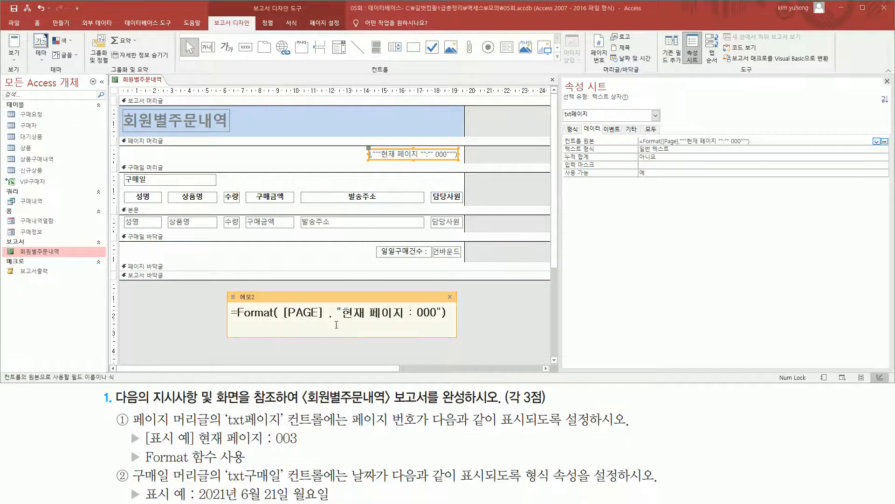
{"action": "mouse_move", "coordinate": [339, 321]}
{"action": "left_mouse_down"}
{"action": "mouse_move", "coordinate": [447, 321]}
{"action": "mouse_move", "coordinate": [414, 320]}
{"action": "left_mouse_up"}
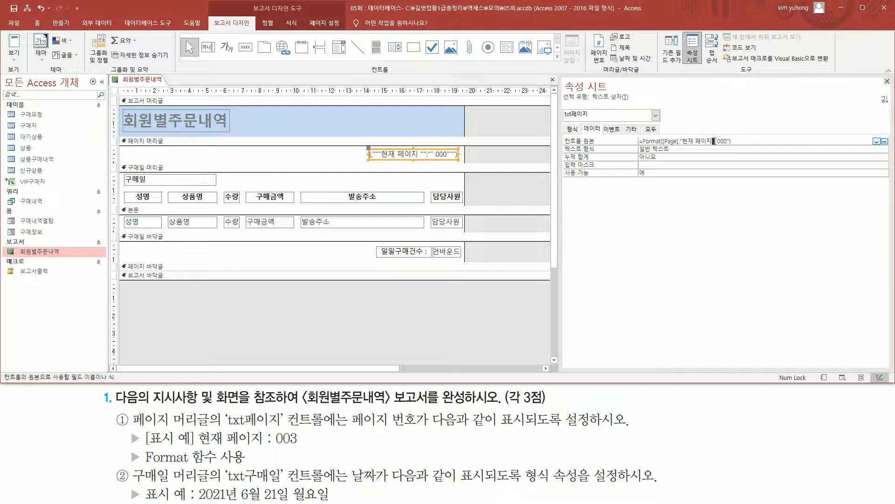
- Change the txt페이지 control source to =Format([Page],"현재 페이지 "":"" 000"), enclosing the colon in doubled quotation marks
{"action": "type", "text": ":"}
{"action": "type", "text": "::"}
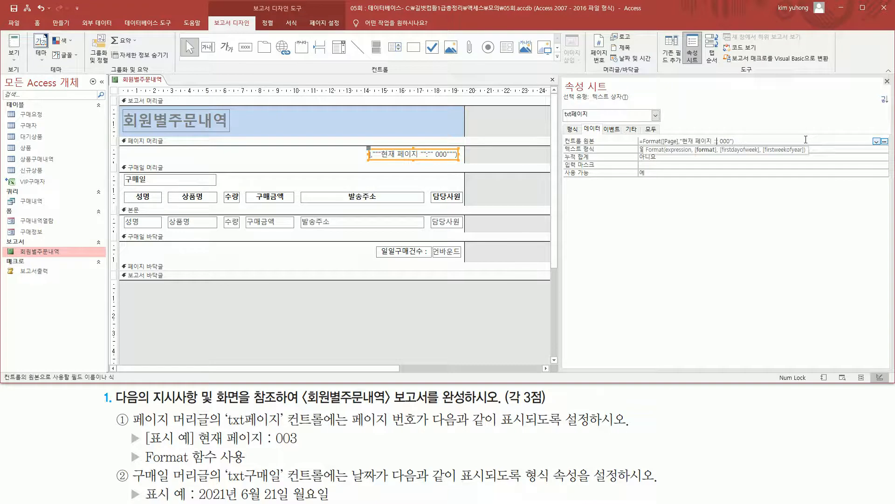
{"action": "key", "text": "BackSpace"}
{"action": "key", "text": "BackSpace"}
{"action": "type", "text": "\"\""}
{"action": "key", "text": "Right"}
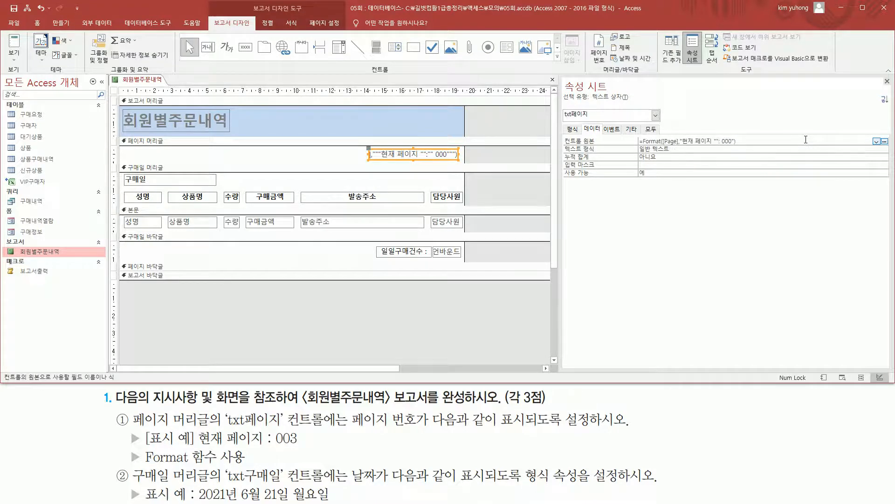
{"action": "type", "text": "\"\""}
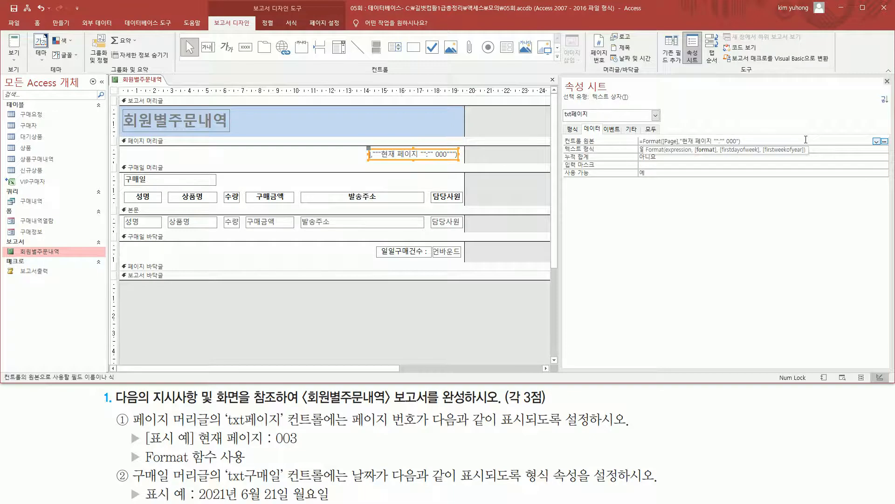
{"action": "key", "text": "Return"}
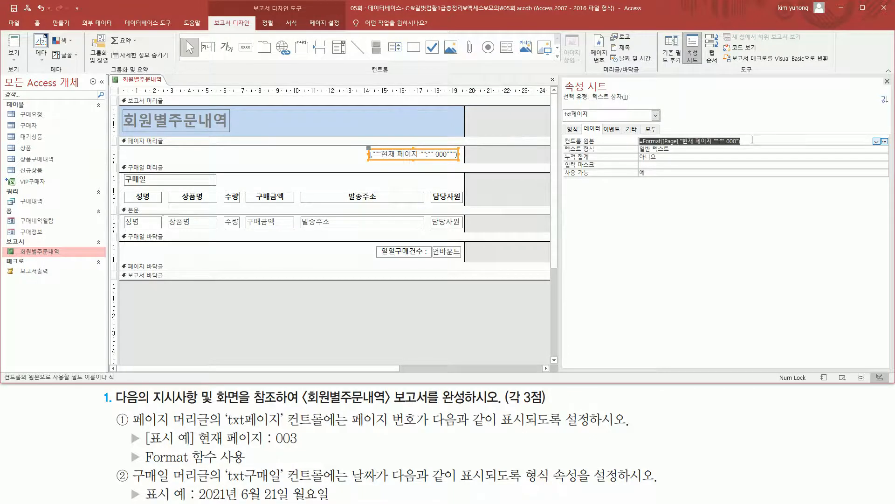
- Compare the expression copied into a memo note with the one in the txt페이지 control source, and close the note
{"action": "left_click", "coordinate": [742, 141]}
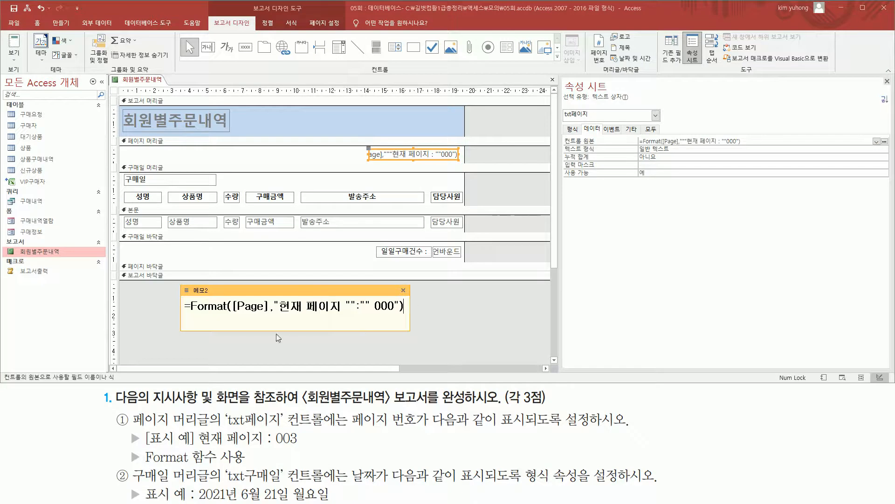
{"action": "left_click_drag", "start_coordinate": [182, 316], "coordinate": [406, 316]}
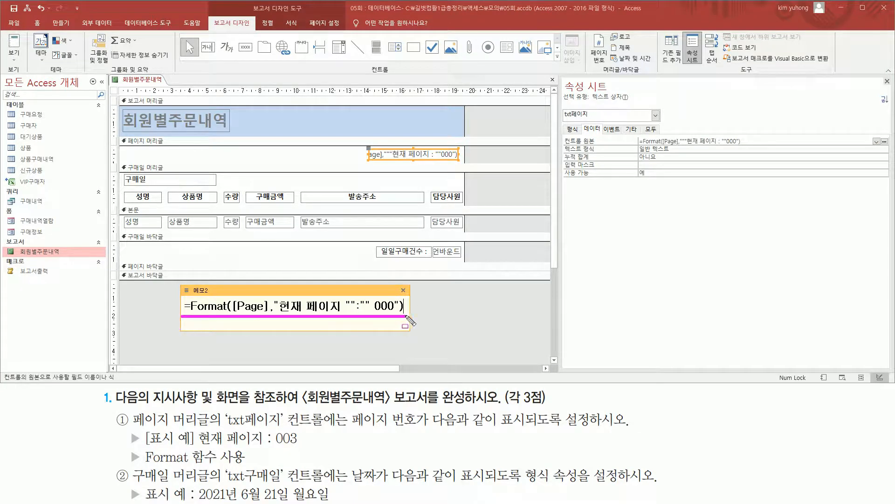
{"action": "left_click_drag", "start_coordinate": [349, 311], "coordinate": [368, 305]}
{"action": "mouse_move", "coordinate": [274, 295]}
{"action": "left_mouse_down"}
{"action": "mouse_move", "coordinate": [281, 305]}
{"action": "mouse_move", "coordinate": [274, 294]}
{"action": "left_mouse_up"}
{"action": "left_click_drag", "start_coordinate": [395, 295], "coordinate": [399, 304]}
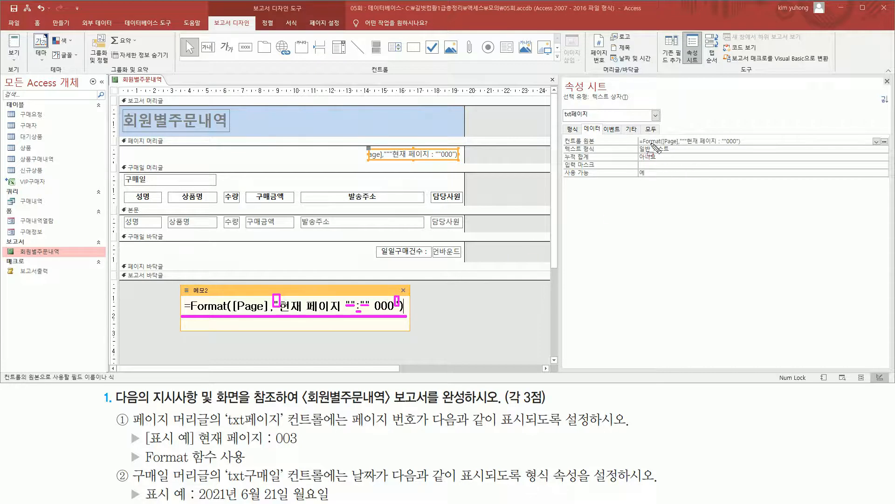
{"action": "mouse_move", "coordinate": [635, 134]}
{"action": "left_mouse_down"}
{"action": "mouse_move", "coordinate": [651, 148]}
{"action": "mouse_move", "coordinate": [751, 147]}
{"action": "left_mouse_up"}
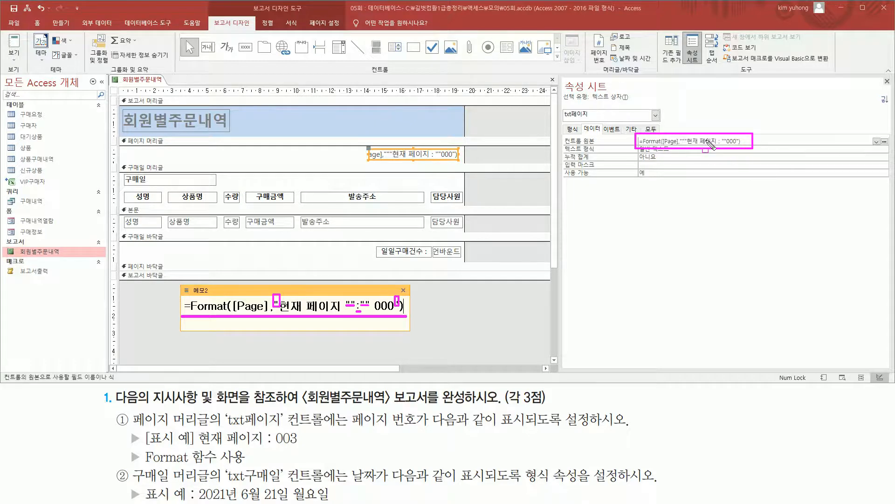
{"action": "key", "text": "Delete"}
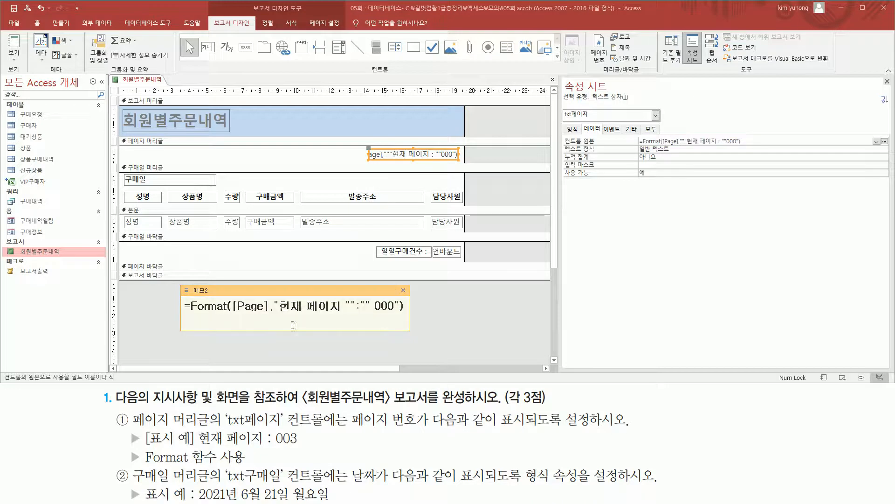
{"action": "left_click_drag", "start_coordinate": [184, 314], "coordinate": [415, 313]}
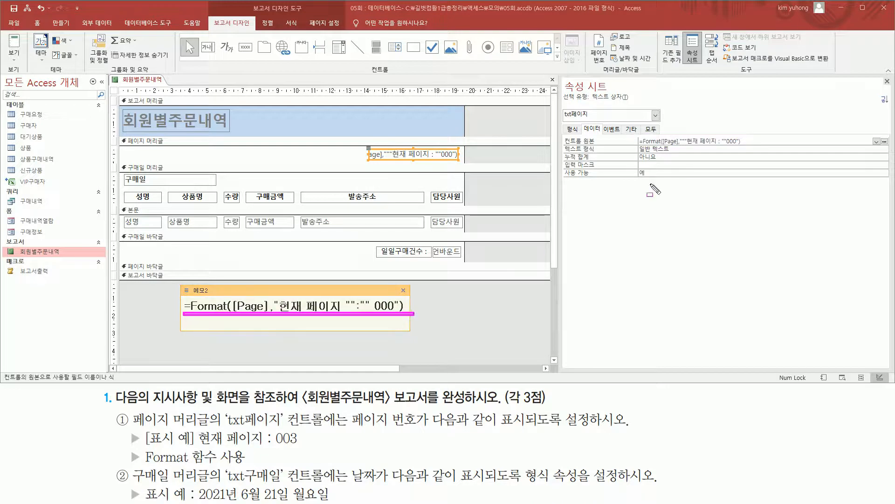
{"action": "left_click_drag", "start_coordinate": [638, 142], "coordinate": [725, 148]}
{"action": "key", "text": "Escape"}
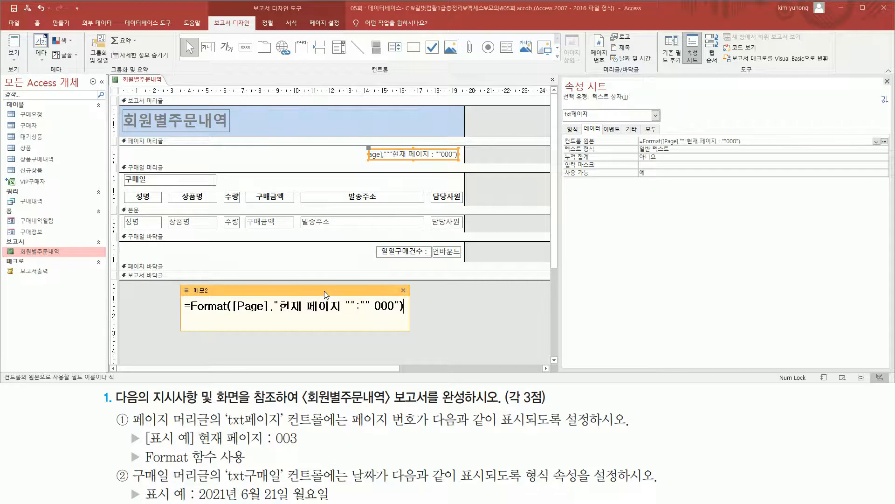
{"action": "key", "text": "Escape"}
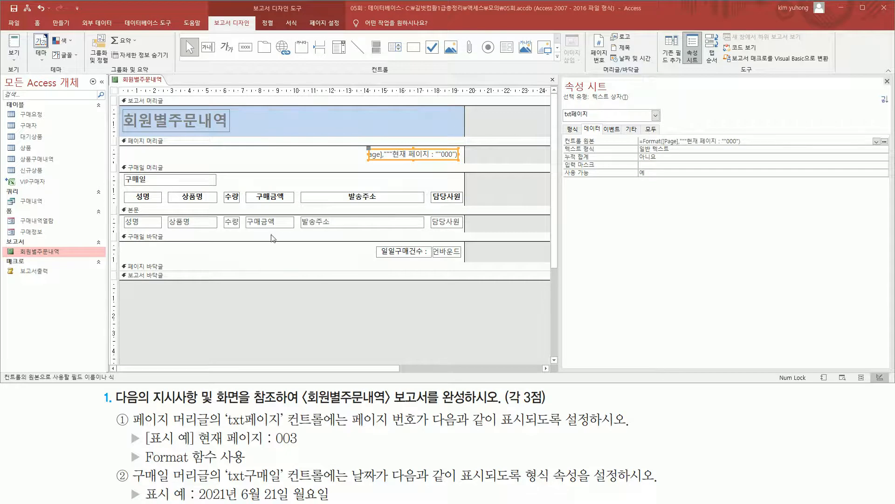
- Preview the report for printing to check the page number in the page header, and return to Design view
{"action": "left_click", "coordinate": [19, 60]}
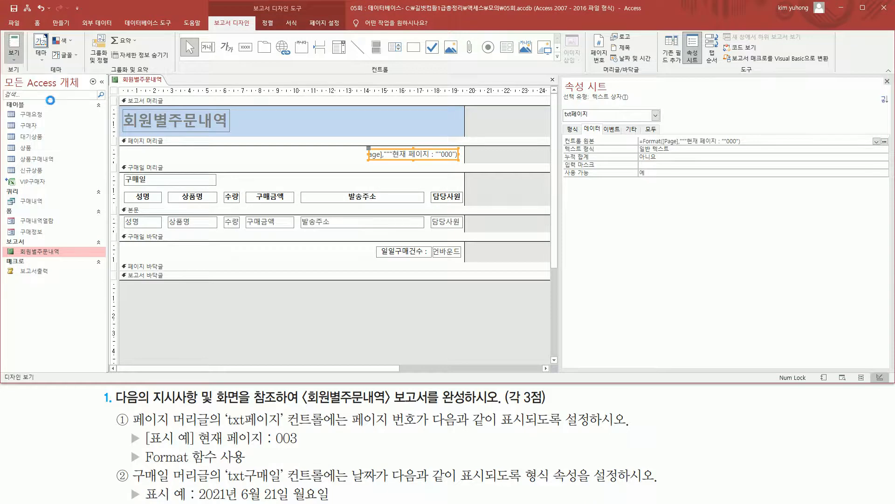
{"action": "left_click", "coordinate": [53, 105]}
{"action": "mouse_move", "coordinate": [415, 143]}
{"action": "left_mouse_down"}
{"action": "mouse_move", "coordinate": [447, 163]}
{"action": "mouse_move", "coordinate": [485, 159]}
{"action": "left_mouse_up"}
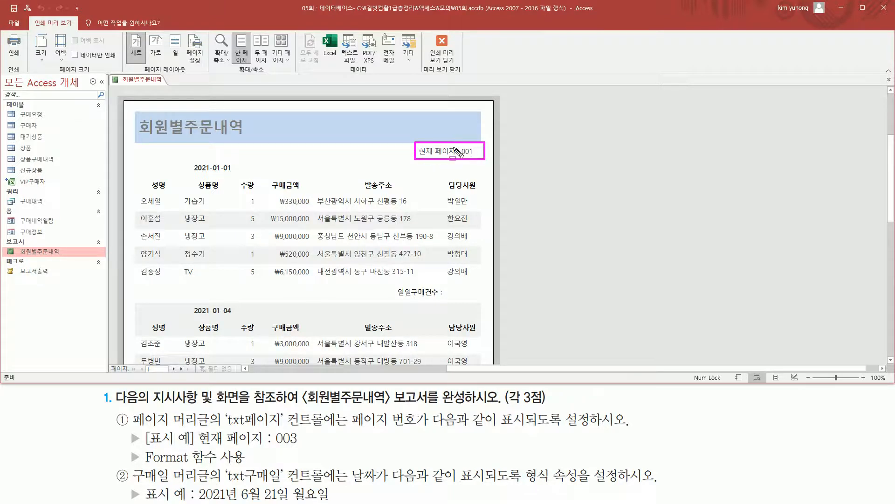
{"action": "key", "text": "Escape"}
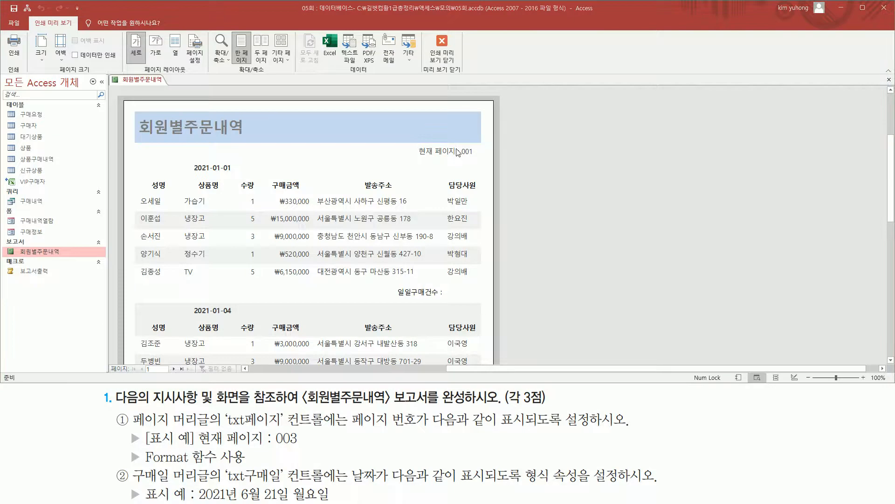
{"action": "left_click", "coordinate": [442, 46]}
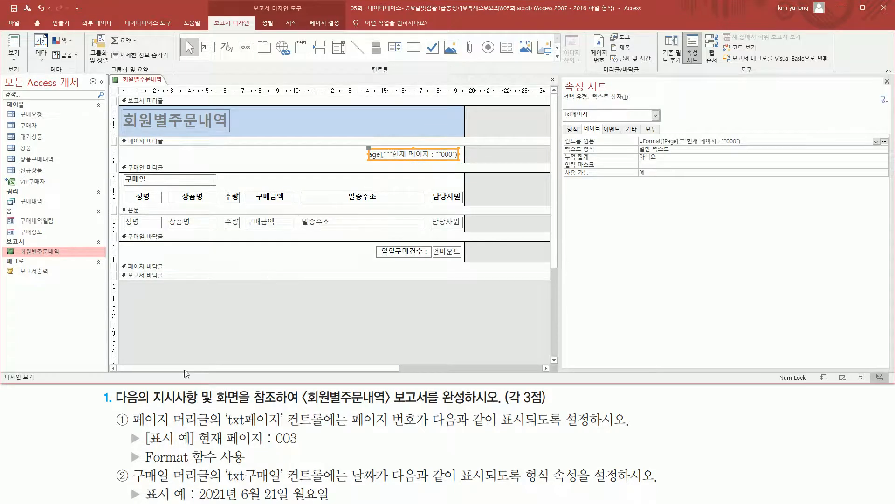
- Set the 형식 property of the txt구매일 control in the 구매일 header to 자세한 날짜
{"action": "mouse_move", "coordinate": [133, 481]}
{"action": "left_mouse_down"}
{"action": "mouse_move", "coordinate": [180, 466]}
{"action": "mouse_move", "coordinate": [221, 467]}
{"action": "mouse_move", "coordinate": [211, 467]}
{"action": "left_mouse_up"}
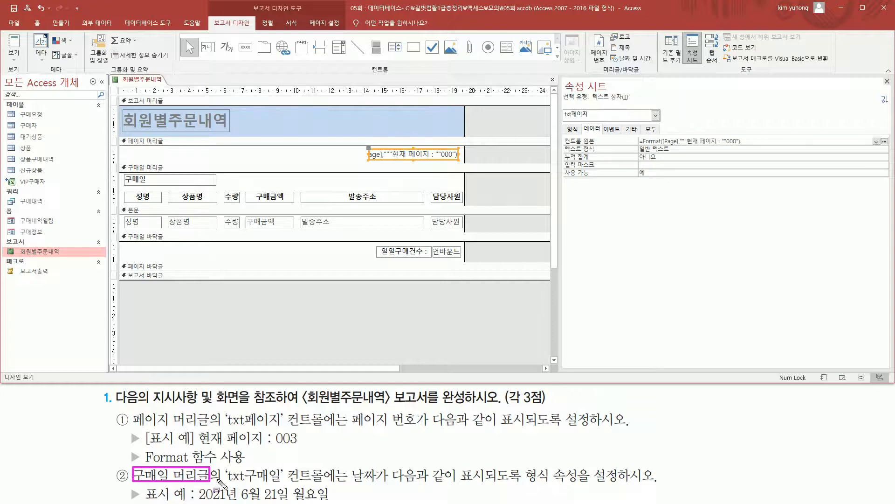
{"action": "mouse_move", "coordinate": [121, 162]}
{"action": "left_mouse_down"}
{"action": "mouse_move", "coordinate": [131, 187]}
{"action": "mouse_move", "coordinate": [468, 204]}
{"action": "left_mouse_up"}
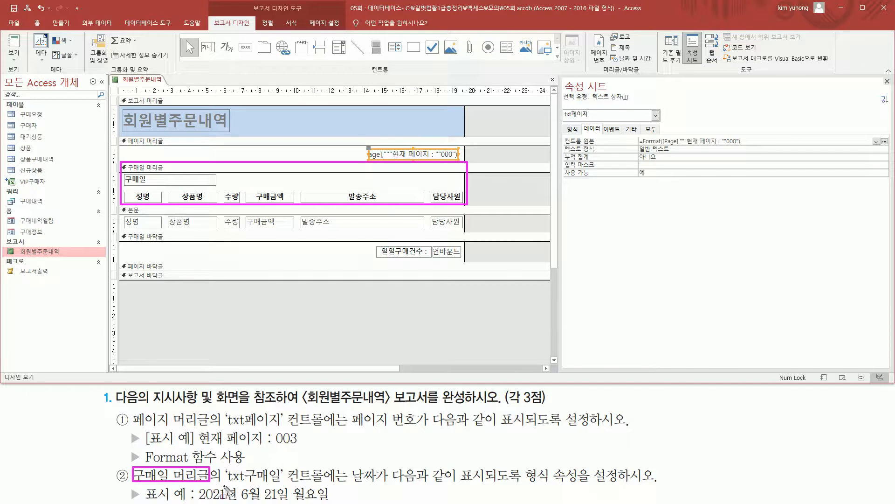
{"action": "left_click_drag", "start_coordinate": [225, 483], "coordinate": [324, 484]}
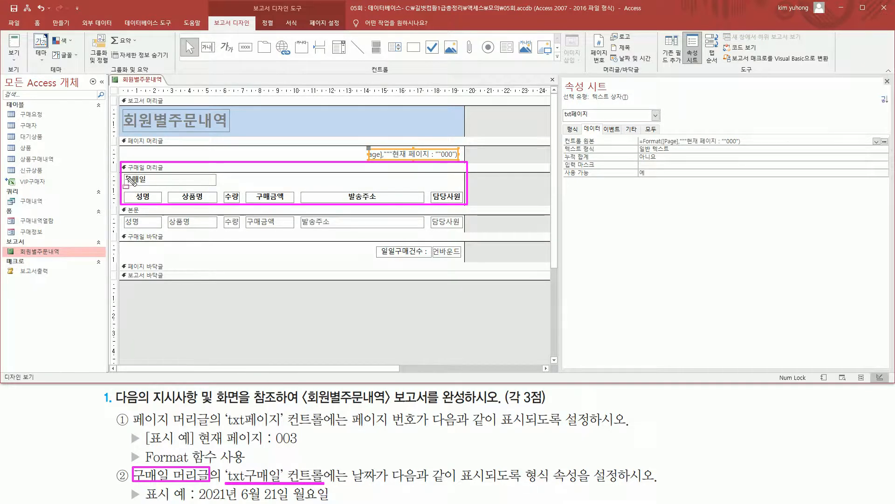
{"action": "left_click_drag", "start_coordinate": [125, 173], "coordinate": [220, 186]}
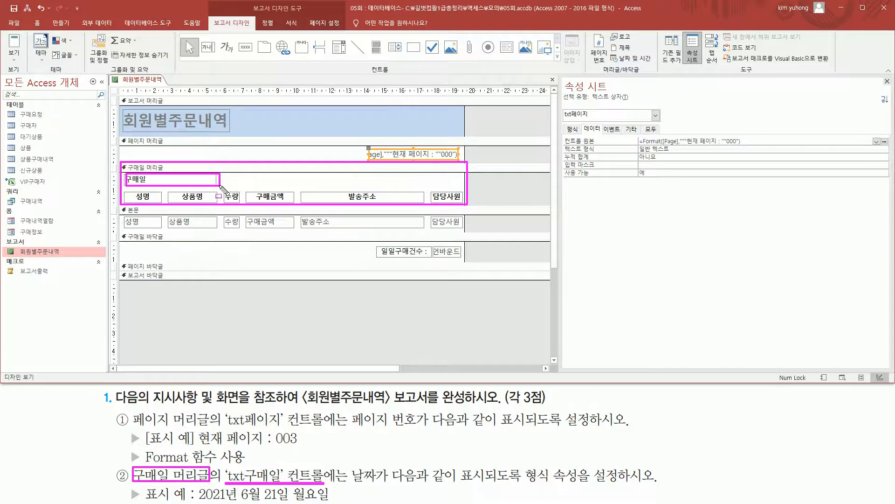
{"action": "left_click", "coordinate": [171, 182]}
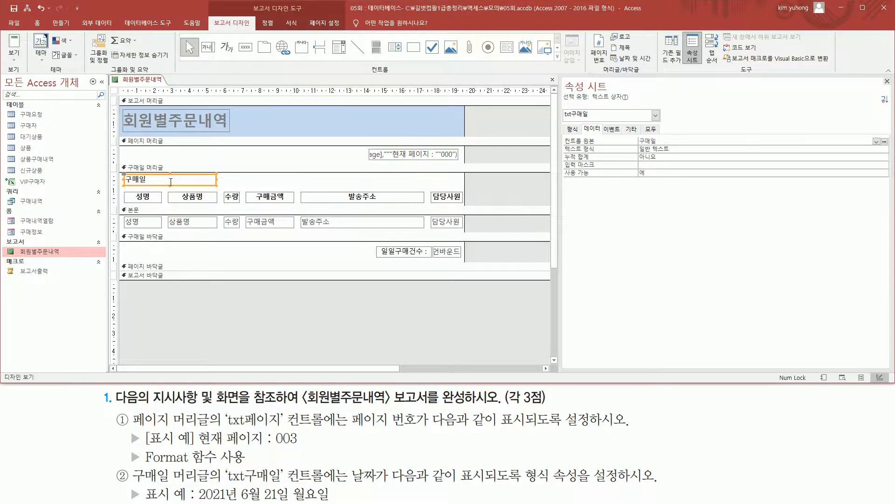
{"action": "key", "text": "ctrl+alt+d"}
{"action": "left_click_drag", "start_coordinate": [560, 105], "coordinate": [596, 123]}
{"action": "mouse_move", "coordinate": [353, 464]}
{"action": "left_mouse_down"}
{"action": "mouse_move", "coordinate": [396, 484]}
{"action": "mouse_move", "coordinate": [548, 484]}
{"action": "left_mouse_up"}
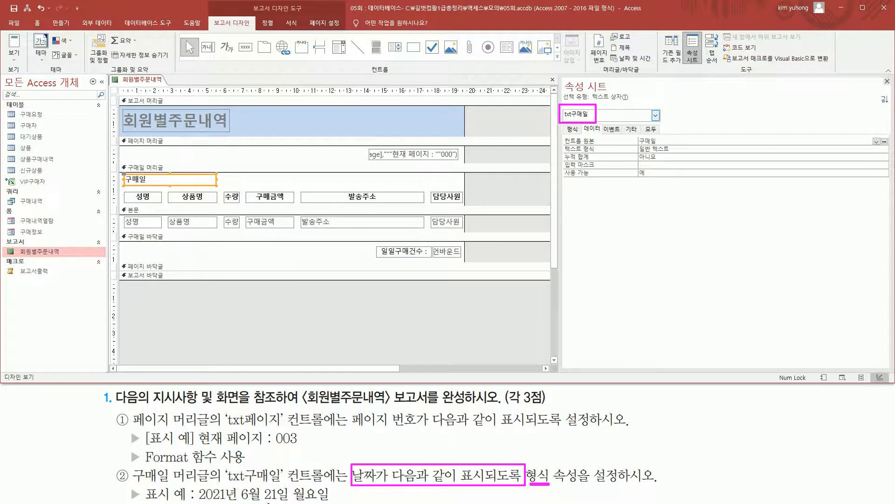
{"action": "left_click_drag", "start_coordinate": [196, 481], "coordinate": [336, 502]}
{"action": "key", "text": "Escape"}
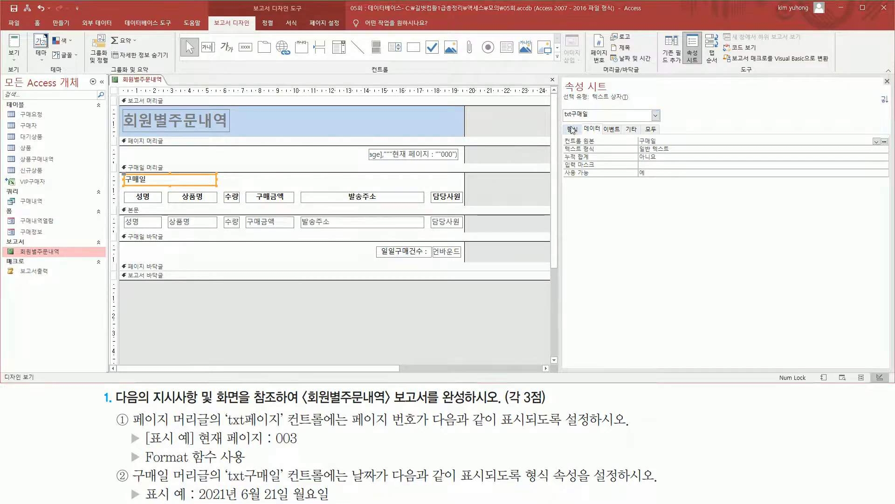
{"action": "left_click", "coordinate": [575, 130]}
{"action": "left_click", "coordinate": [667, 140]}
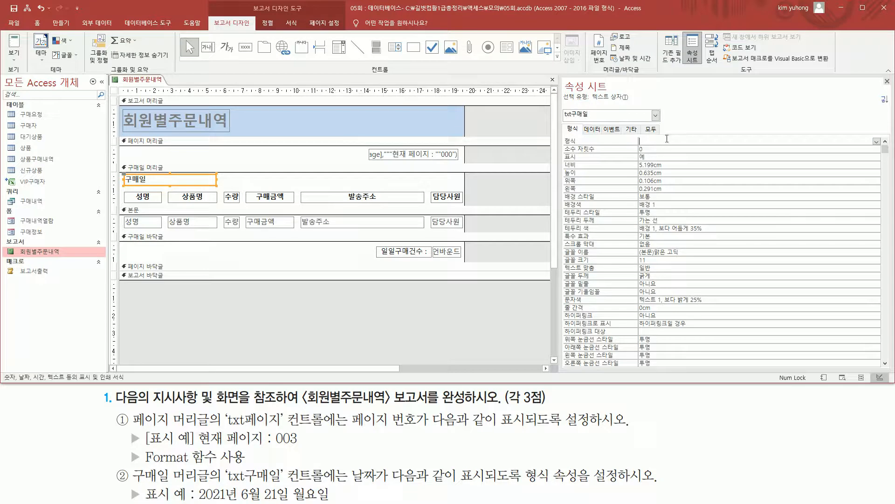
{"action": "left_click", "coordinate": [877, 142]}
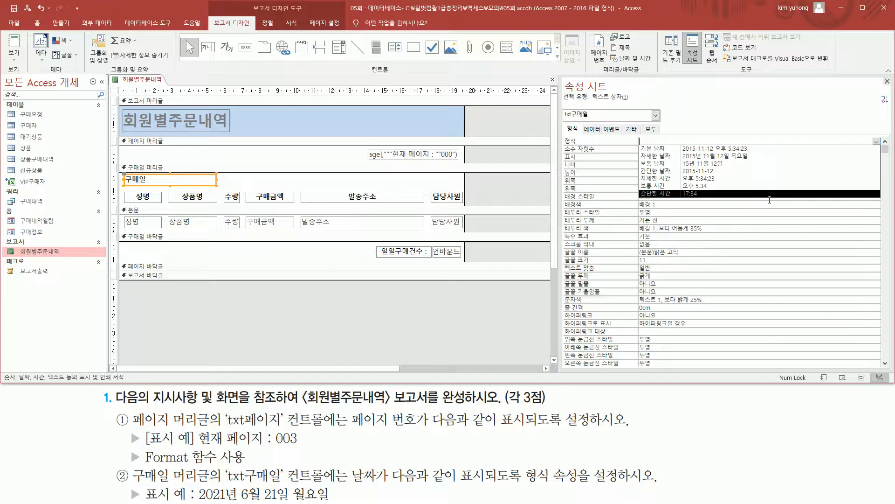
{"action": "left_click", "coordinate": [753, 159]}
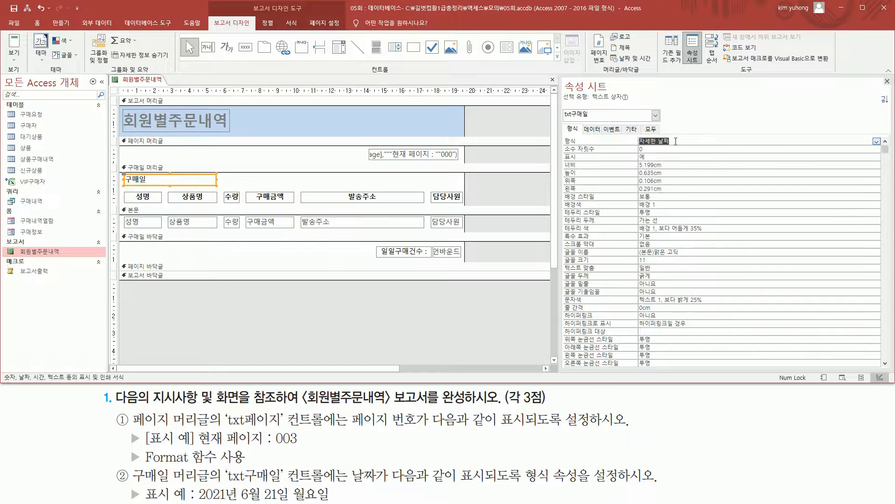
- Preview the report for printing to check the date format in the 구매일 headers, and return to Design view
{"action": "left_click", "coordinate": [13, 56]}
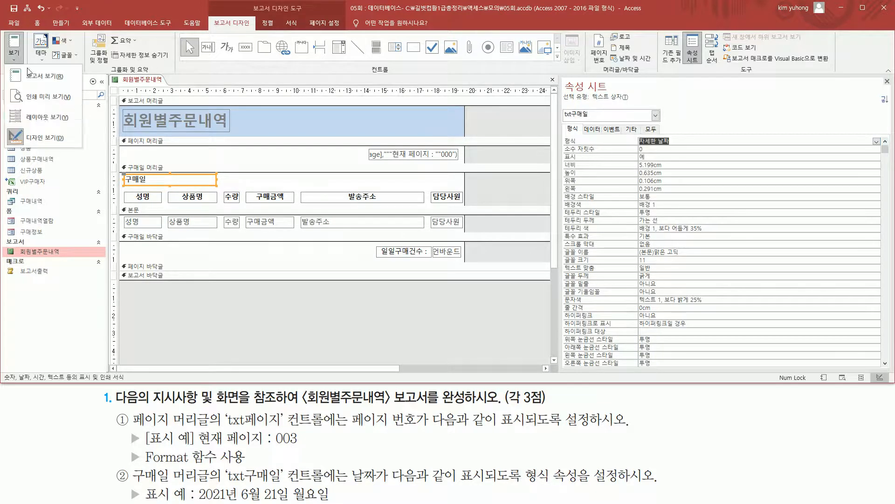
{"action": "left_click", "coordinate": [43, 98]}
{"action": "mouse_move", "coordinate": [154, 175]}
{"action": "left_mouse_down"}
{"action": "mouse_move", "coordinate": [249, 176]}
{"action": "mouse_move", "coordinate": [241, 151]}
{"action": "left_mouse_up"}
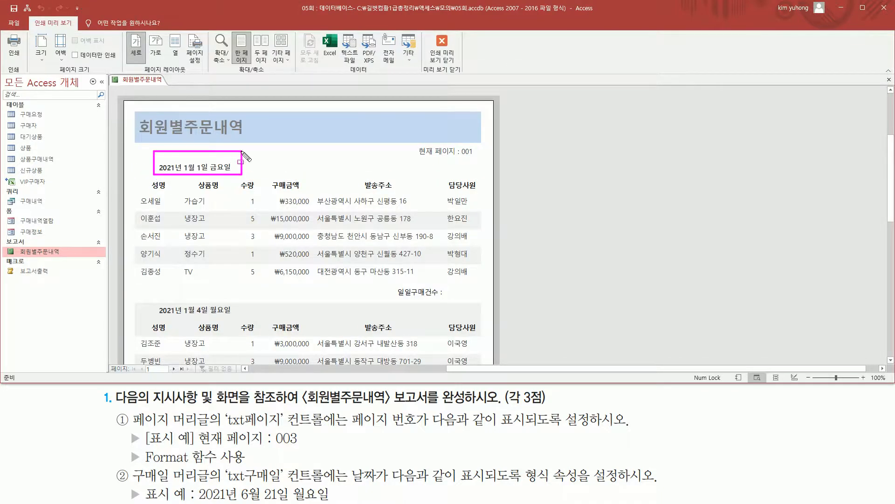
{"action": "mouse_move", "coordinate": [149, 303]}
{"action": "left_mouse_down"}
{"action": "mouse_move", "coordinate": [190, 324]}
{"action": "mouse_move", "coordinate": [243, 321]}
{"action": "left_mouse_up"}
{"action": "key", "text": "Escape"}
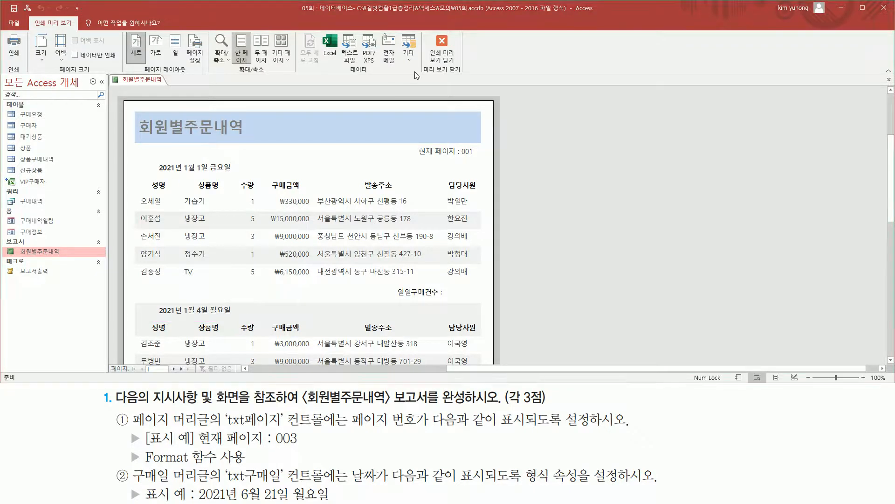
{"action": "left_click", "coordinate": [442, 46]}
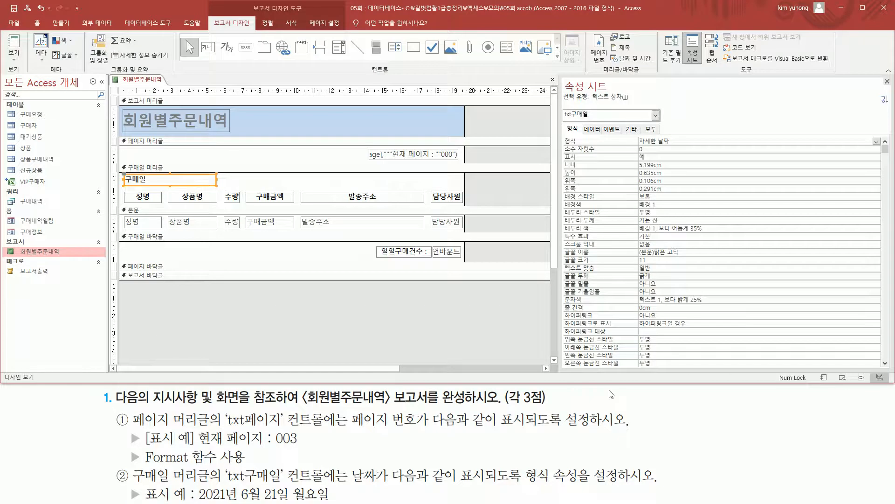
- Select the txt상품명 control in the 본문 section, as named in instruction ③
{"action": "left_click", "coordinate": [152, 349]}
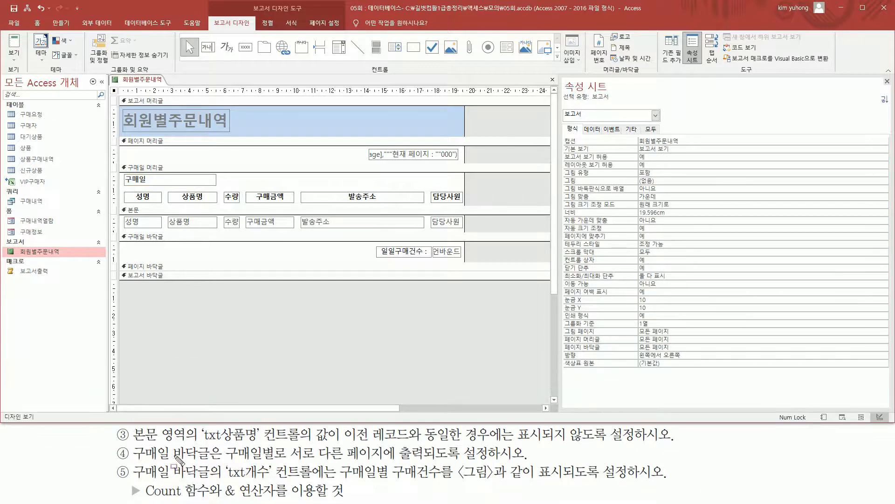
{"action": "left_click_drag", "start_coordinate": [130, 443], "coordinate": [300, 442]}
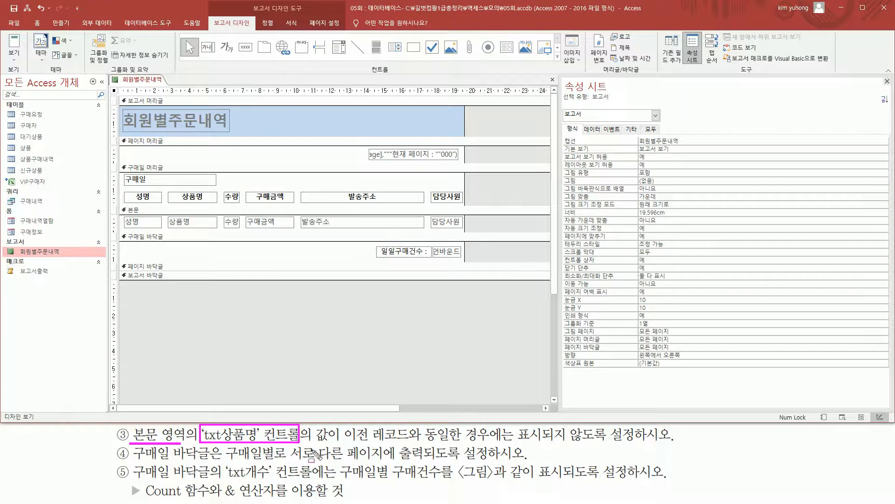
{"action": "left_click_drag", "start_coordinate": [115, 204], "coordinate": [466, 231]}
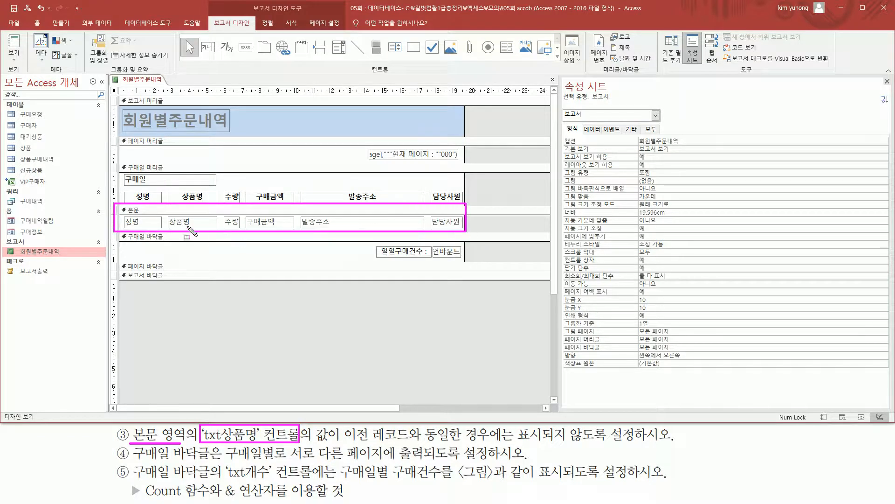
{"action": "left_click_drag", "start_coordinate": [167, 216], "coordinate": [211, 229]}
{"action": "key", "text": "Escape"}
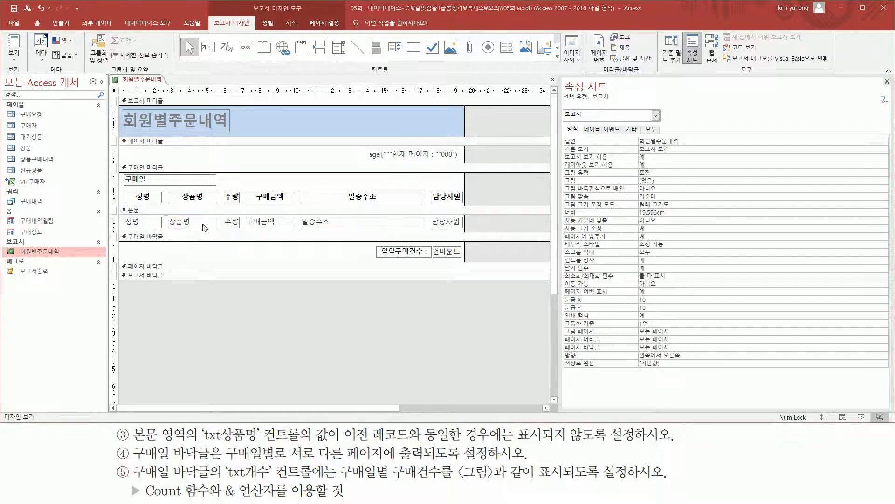
{"action": "left_click", "coordinate": [205, 227]}
{"action": "key", "text": "ctrl+2"}
{"action": "left_click_drag", "start_coordinate": [562, 120], "coordinate": [592, 104]}
{"action": "key", "text": "Escape"}
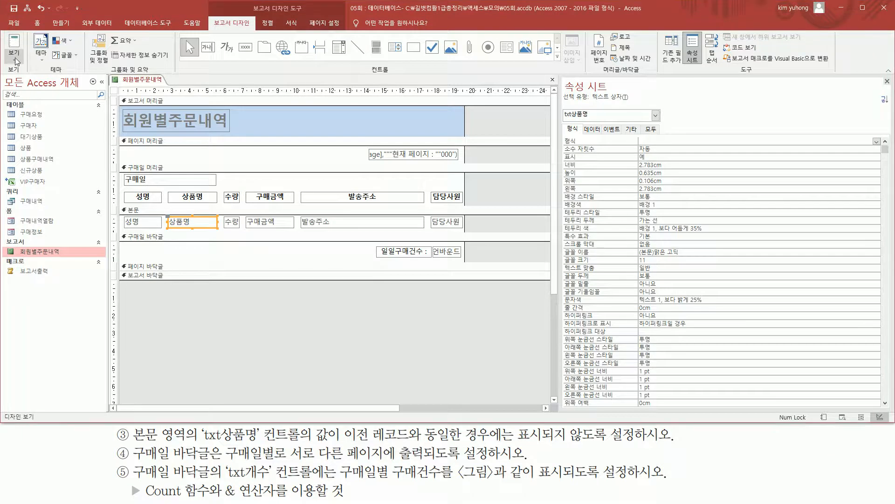
- Preview the report for printing to examine repeated 상품명 values in consecutive records, and return to Design view
{"action": "left_click", "coordinate": [14, 56]}
{"action": "left_click", "coordinate": [42, 99]}
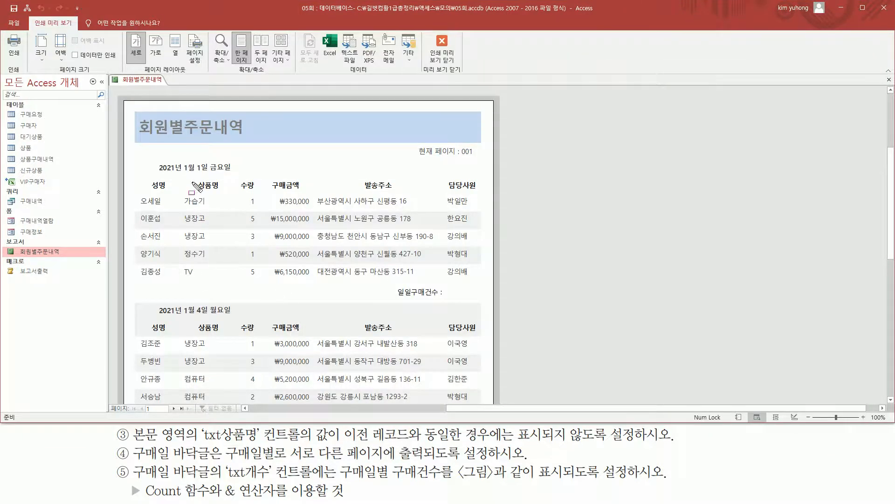
{"action": "left_click_drag", "start_coordinate": [181, 208], "coordinate": [210, 244]}
{"action": "mouse_move", "coordinate": [182, 336]}
{"action": "left_mouse_down"}
{"action": "mouse_move", "coordinate": [219, 360]}
{"action": "mouse_move", "coordinate": [196, 406]}
{"action": "mouse_move", "coordinate": [211, 402]}
{"action": "left_mouse_up"}
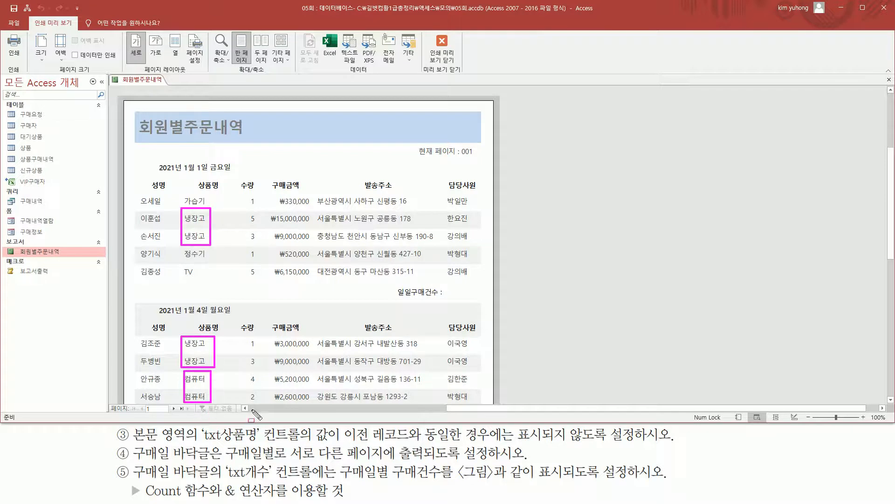
{"action": "left_click_drag", "start_coordinate": [339, 442], "coordinate": [656, 443]}
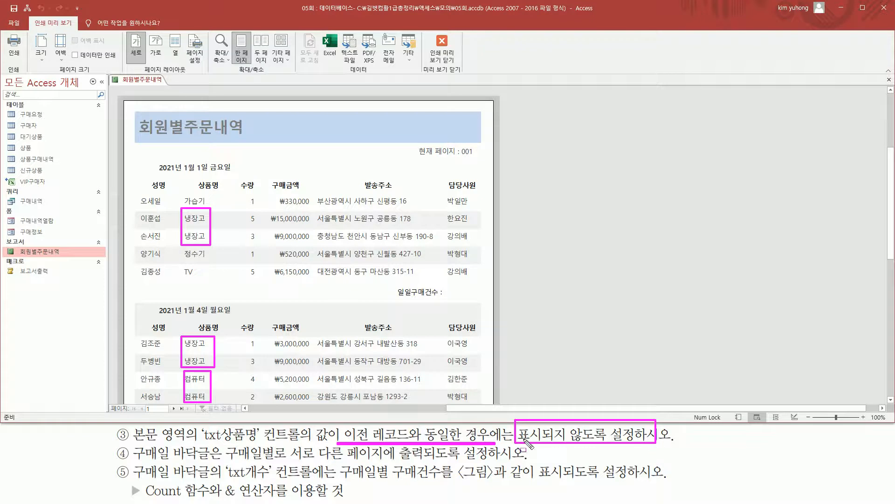
{"action": "key", "text": "Escape"}
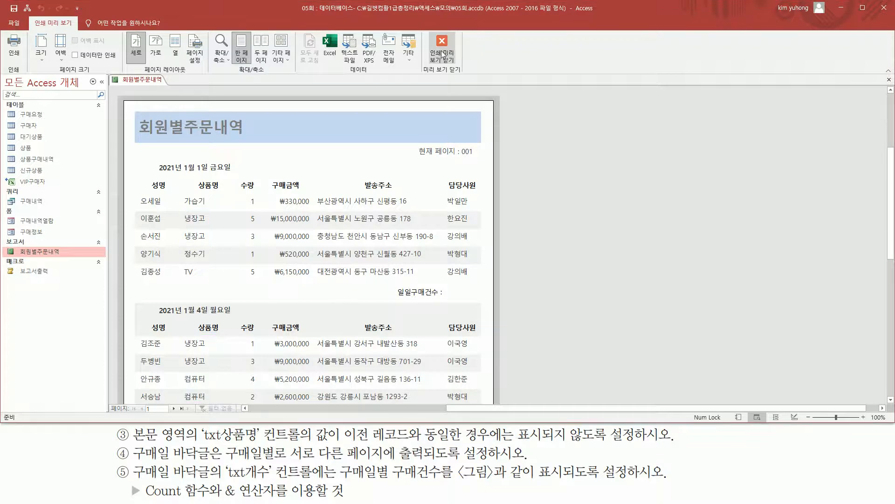
{"action": "left_click", "coordinate": [442, 52]}
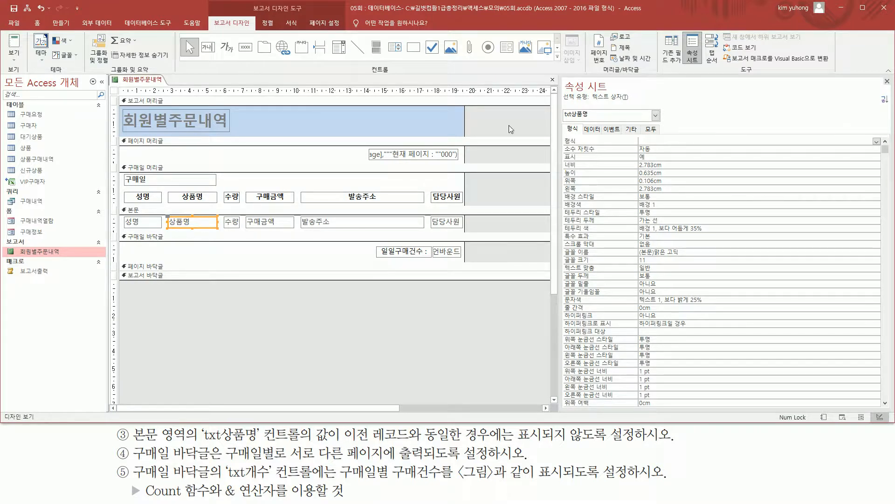
- Set the 중복 내용 숨기기 property of txt상품명 to 예
{"action": "scroll", "coordinate": [657, 259], "scroll_direction": "down", "scroll_amount": 5}
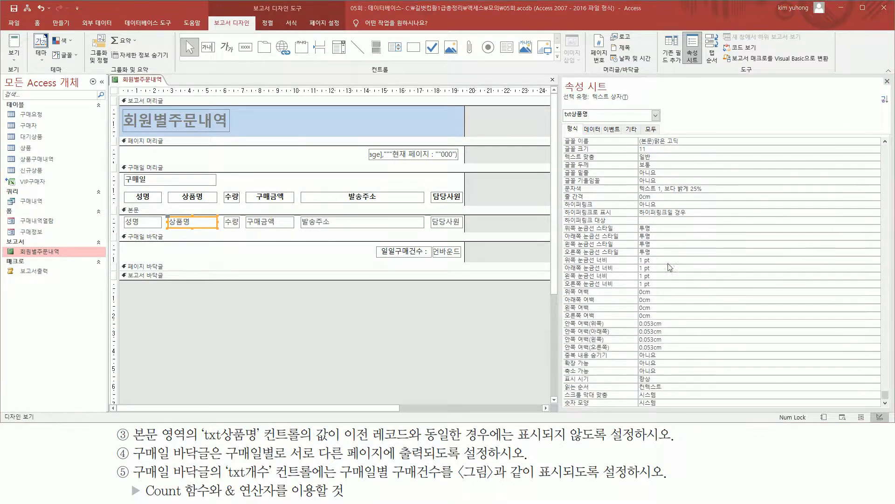
{"action": "left_click_drag", "start_coordinate": [562, 350], "coordinate": [636, 360]}
{"action": "left_click", "coordinate": [808, 355]}
{"action": "left_click", "coordinate": [877, 355]}
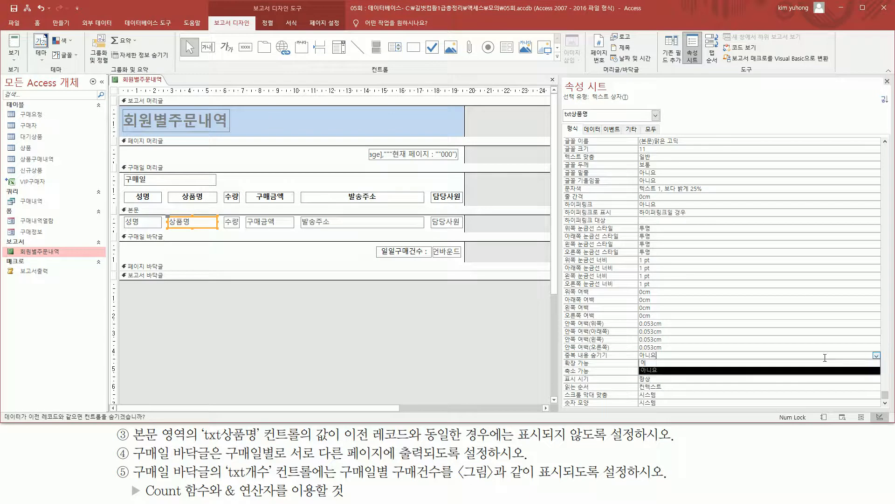
{"action": "left_click", "coordinate": [644, 366]}
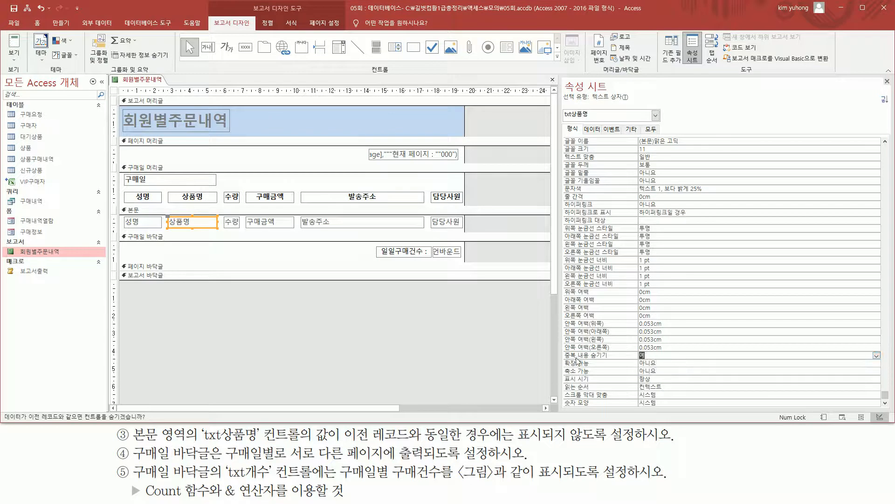
{"action": "left_click_drag", "start_coordinate": [557, 348], "coordinate": [676, 363]}
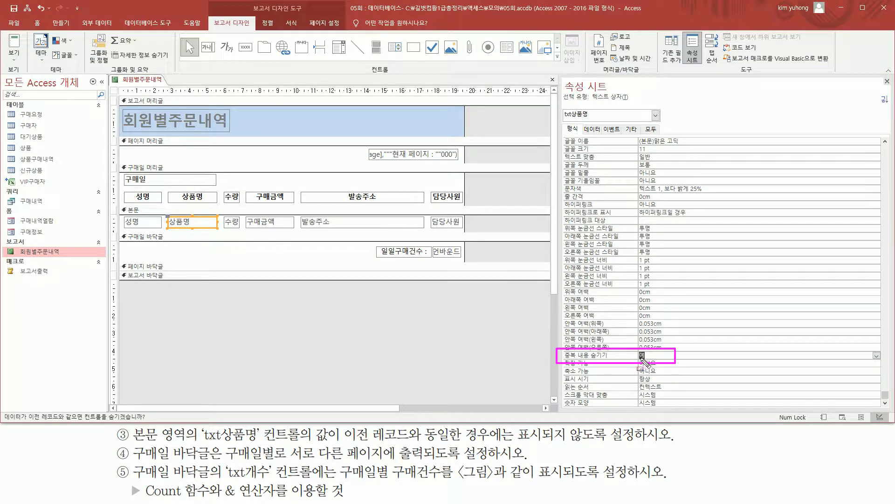
{"action": "key", "text": "Escape"}
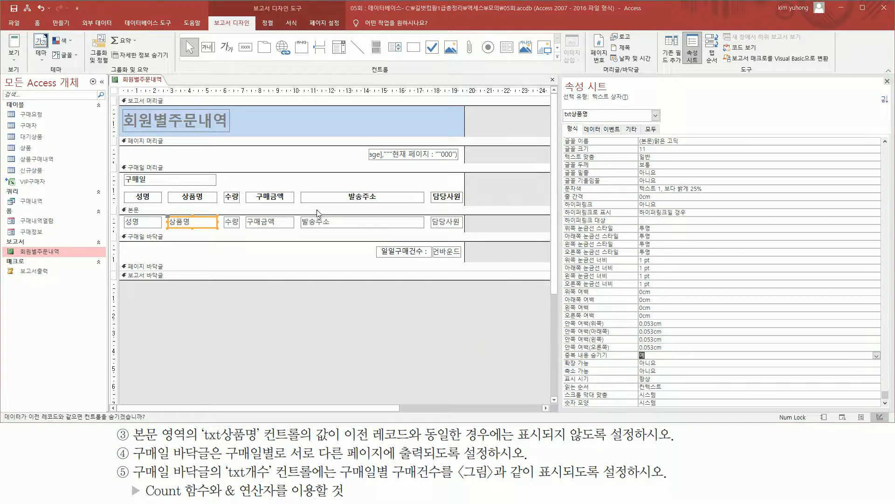
- Preview the report for printing to check how duplicate 상품명 values are handled, and return to Design view
{"action": "left_click", "coordinate": [14, 57]}
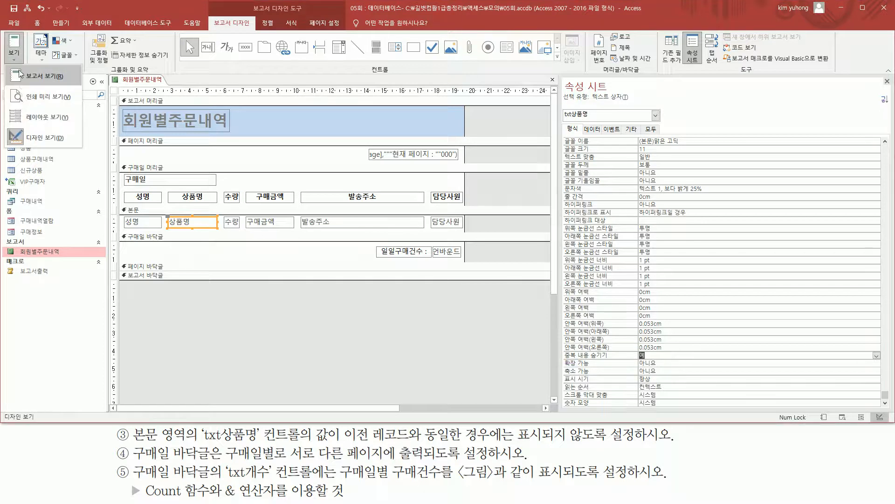
{"action": "left_click", "coordinate": [27, 98]}
{"action": "left_click_drag", "start_coordinate": [183, 233], "coordinate": [211, 241]}
{"action": "left_click_drag", "start_coordinate": [179, 208], "coordinate": [215, 242]}
{"action": "mouse_move", "coordinate": [180, 333]}
{"action": "left_mouse_down"}
{"action": "mouse_move", "coordinate": [223, 385]}
{"action": "mouse_move", "coordinate": [218, 370]}
{"action": "left_mouse_up"}
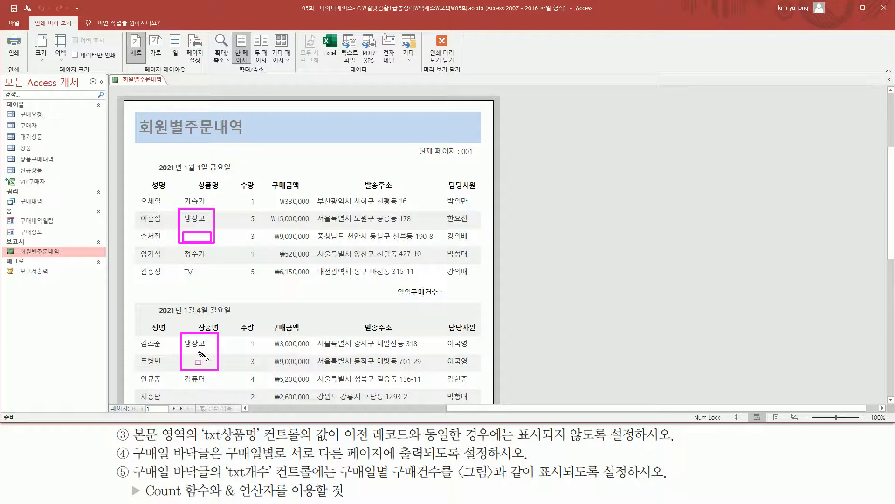
{"action": "mouse_move", "coordinate": [181, 372]}
{"action": "left_mouse_down"}
{"action": "mouse_move", "coordinate": [223, 410]}
{"action": "mouse_move", "coordinate": [216, 401]}
{"action": "left_mouse_up"}
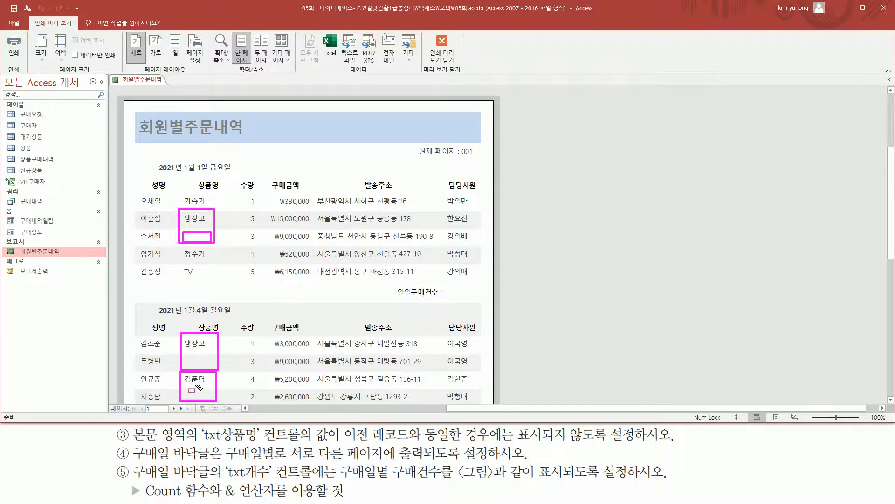
{"action": "key", "text": "Escape"}
{"action": "left_click", "coordinate": [448, 43]}
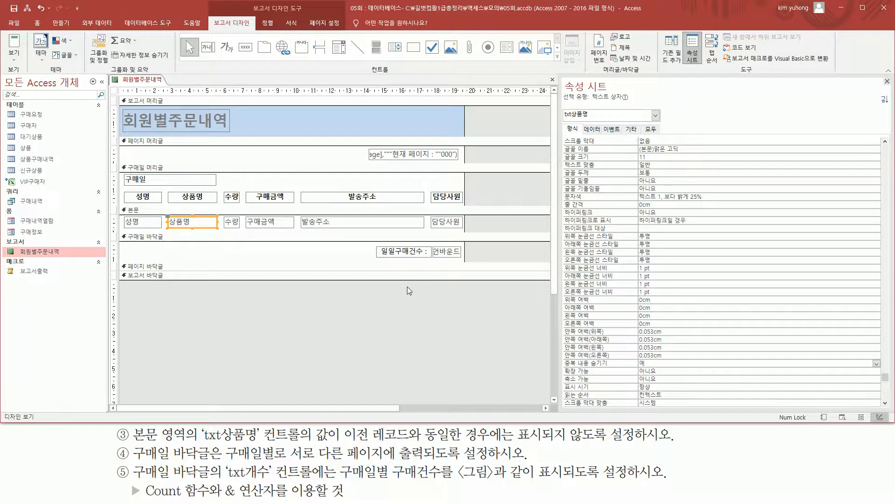
- Review instruction ④ about paging the 구매일 바닥글 by 구매일, and compare the section with the sample output picture
{"action": "left_click", "coordinate": [407, 286]}
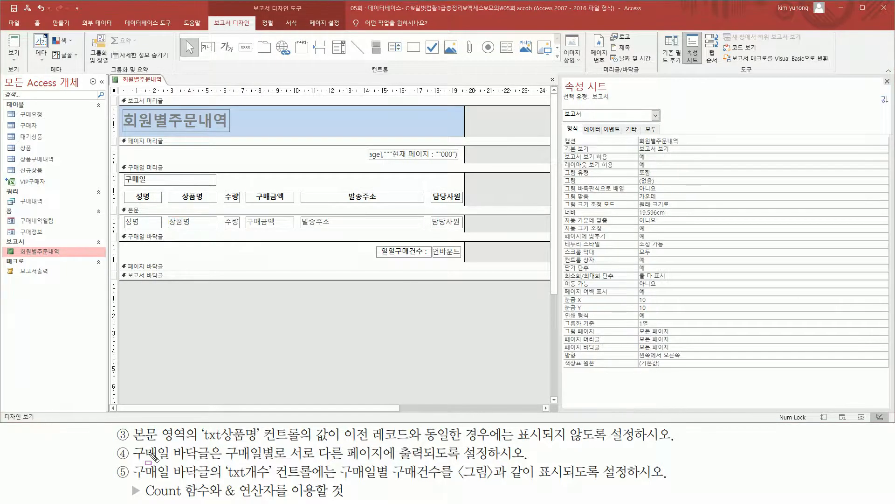
{"action": "mouse_move", "coordinate": [132, 444]}
{"action": "left_mouse_down"}
{"action": "mouse_move", "coordinate": [171, 463]}
{"action": "mouse_move", "coordinate": [212, 462]}
{"action": "left_mouse_up"}
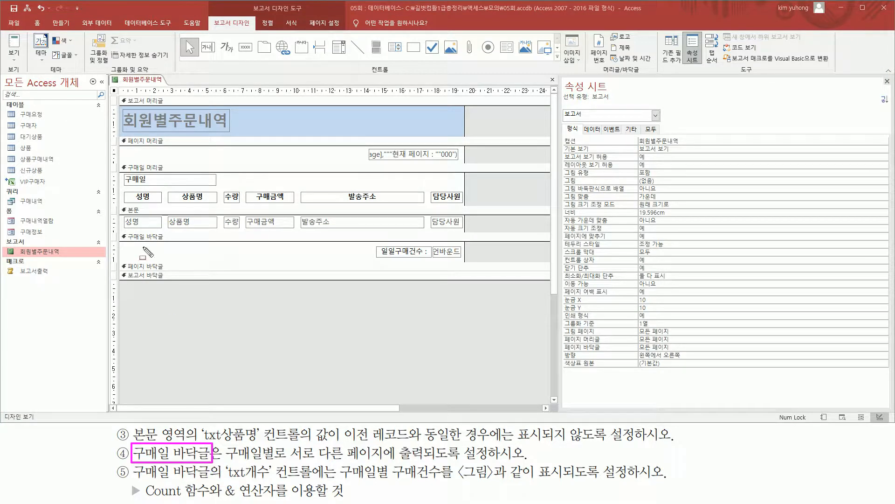
{"action": "mouse_move", "coordinate": [120, 229]}
{"action": "left_mouse_down"}
{"action": "mouse_move", "coordinate": [305, 259]}
{"action": "mouse_move", "coordinate": [469, 261]}
{"action": "left_mouse_up"}
{"action": "left_click_drag", "start_coordinate": [226, 461], "coordinate": [520, 459]}
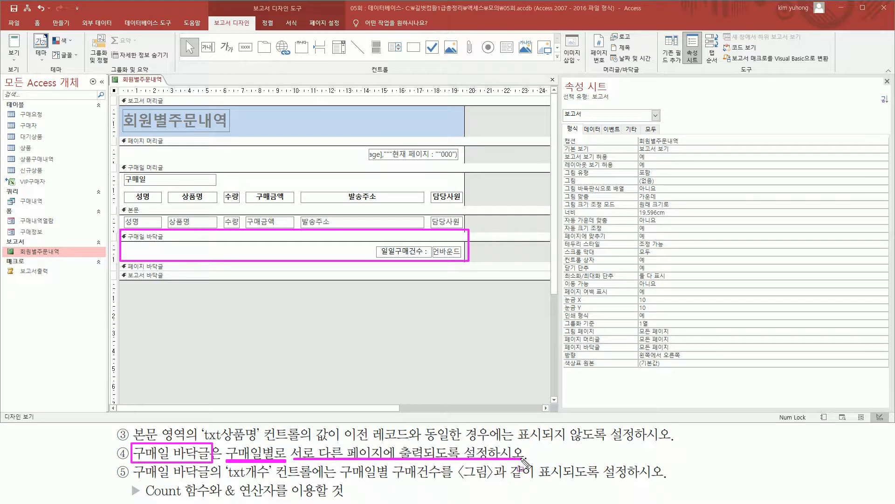
{"action": "key", "text": "Escape"}
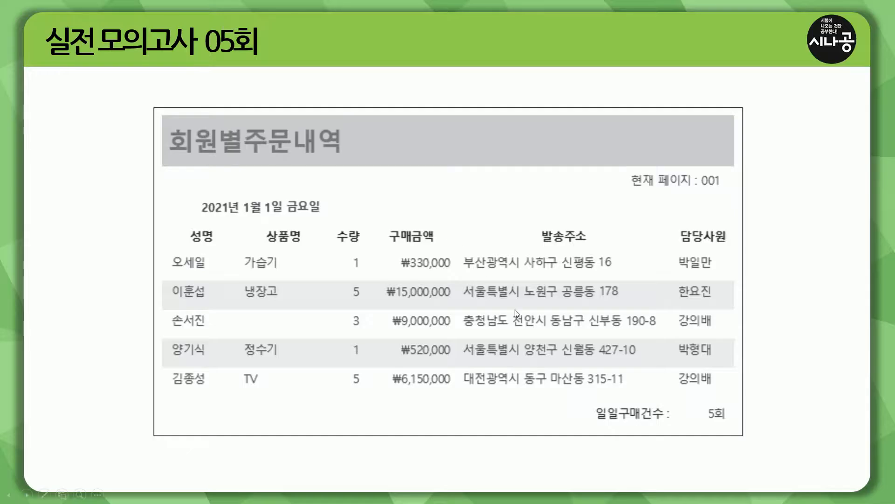
{"action": "mouse_move", "coordinate": [170, 192]}
{"action": "left_mouse_down"}
{"action": "mouse_move", "coordinate": [527, 284]}
{"action": "mouse_move", "coordinate": [732, 388]}
{"action": "left_mouse_up"}
{"action": "left_click_drag", "start_coordinate": [590, 404], "coordinate": [734, 423]}
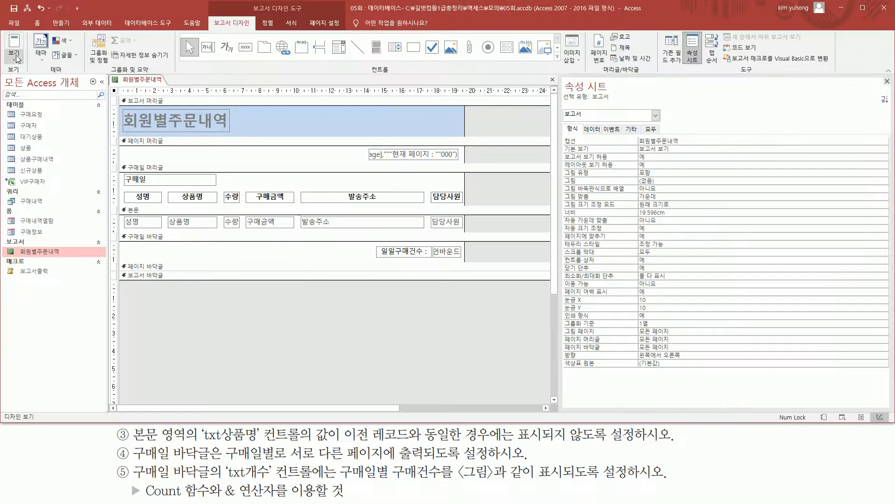
- Preview the report for printing to examine how the 구매일 groups are distributed over pages, and return to Design view
{"action": "left_click", "coordinate": [14, 56]}
{"action": "left_click", "coordinate": [35, 99]}
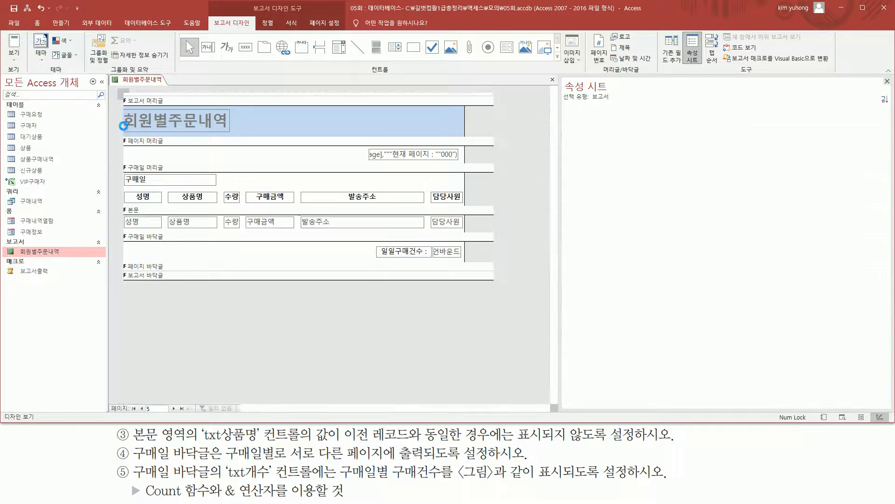
{"action": "mouse_move", "coordinate": [149, 152]}
{"action": "left_mouse_down"}
{"action": "mouse_move", "coordinate": [242, 173]}
{"action": "mouse_move", "coordinate": [461, 292]}
{"action": "mouse_move", "coordinate": [484, 290]}
{"action": "left_mouse_up"}
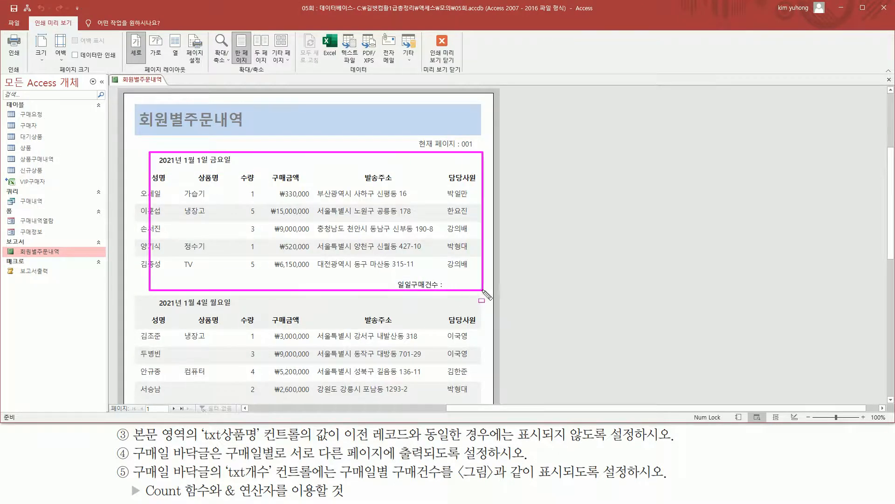
{"action": "left_click_drag", "start_coordinate": [144, 296], "coordinate": [237, 314]}
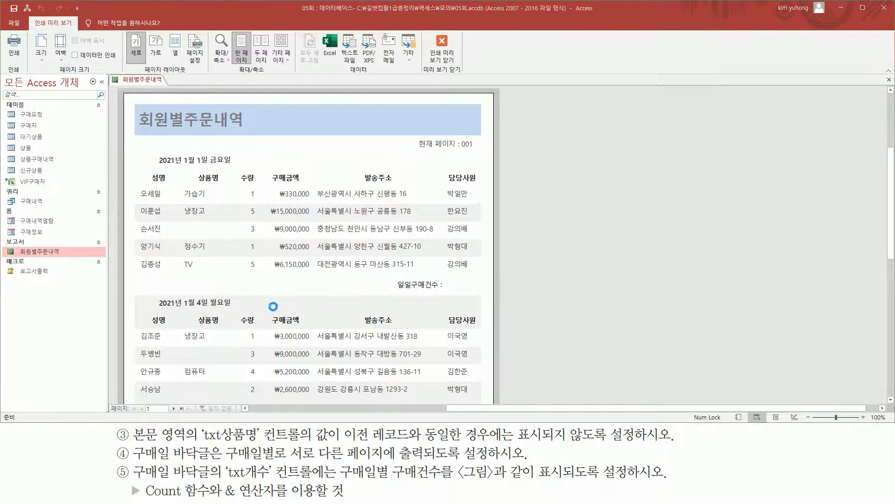
{"action": "scroll", "coordinate": [243, 317], "scroll_direction": "down", "scroll_amount": 2}
{"action": "left_click_drag", "start_coordinate": [136, 191], "coordinate": [483, 321]}
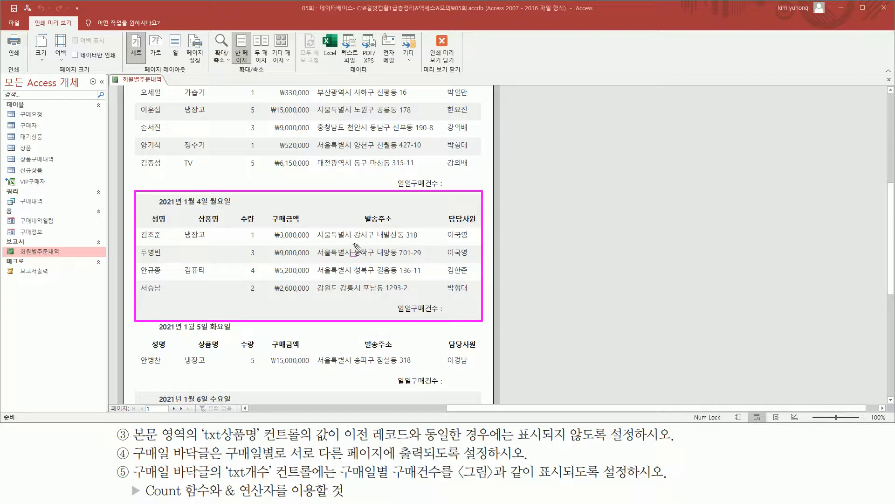
{"action": "key", "text": "Escape"}
{"action": "left_click", "coordinate": [441, 44]}
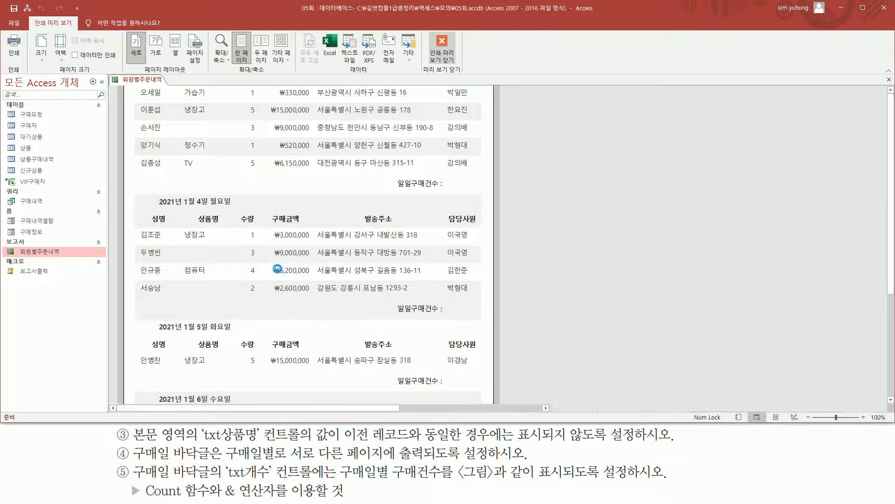
- Set the 페이지 바꿈 property of the 구매일 바닥글 section to 구역 후
{"action": "mouse_move", "coordinate": [120, 230]}
{"action": "left_mouse_down"}
{"action": "mouse_move", "coordinate": [177, 256]}
{"action": "mouse_move", "coordinate": [422, 252]}
{"action": "mouse_move", "coordinate": [464, 264]}
{"action": "left_mouse_up"}
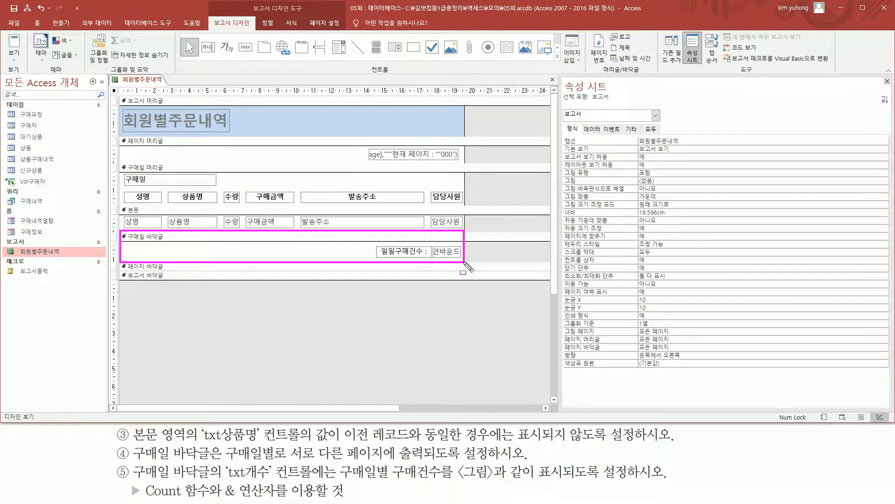
{"action": "left_click_drag", "start_coordinate": [372, 243], "coordinate": [460, 259]}
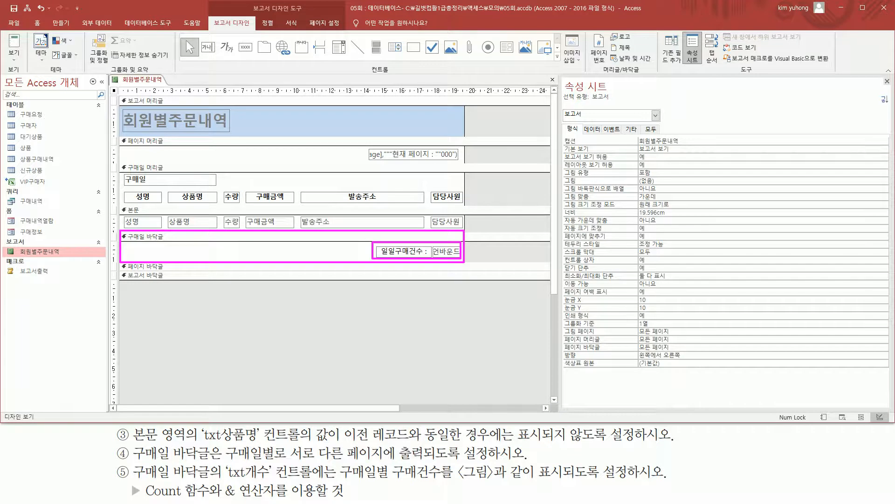
{"action": "left_click", "coordinate": [187, 238]}
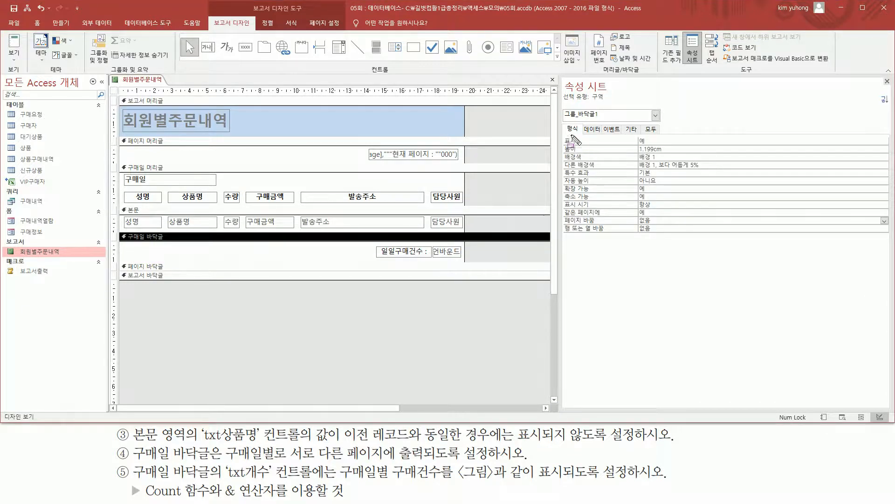
{"action": "left_click_drag", "start_coordinate": [564, 124], "coordinate": [581, 134]}
{"action": "left_click_drag", "start_coordinate": [562, 216], "coordinate": [659, 225]}
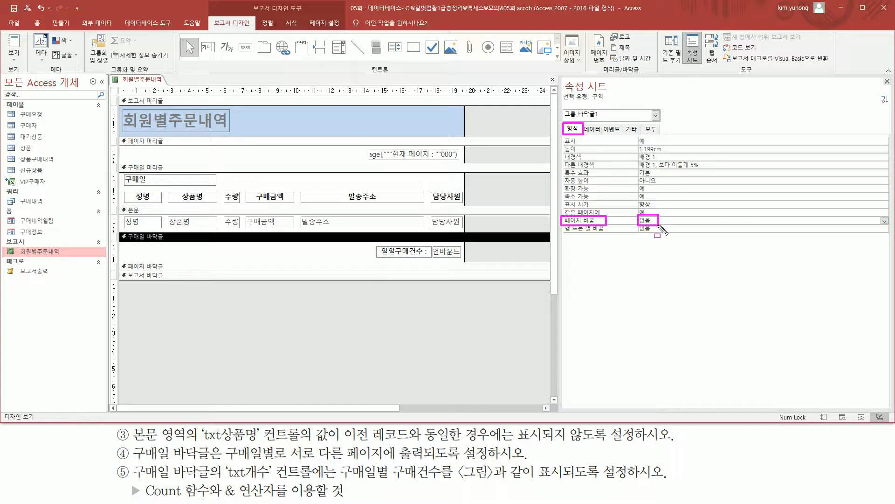
{"action": "key", "text": "Escape"}
{"action": "left_click", "coordinate": [884, 220]}
{"action": "left_click", "coordinate": [885, 221]}
{"action": "left_click", "coordinate": [704, 243]}
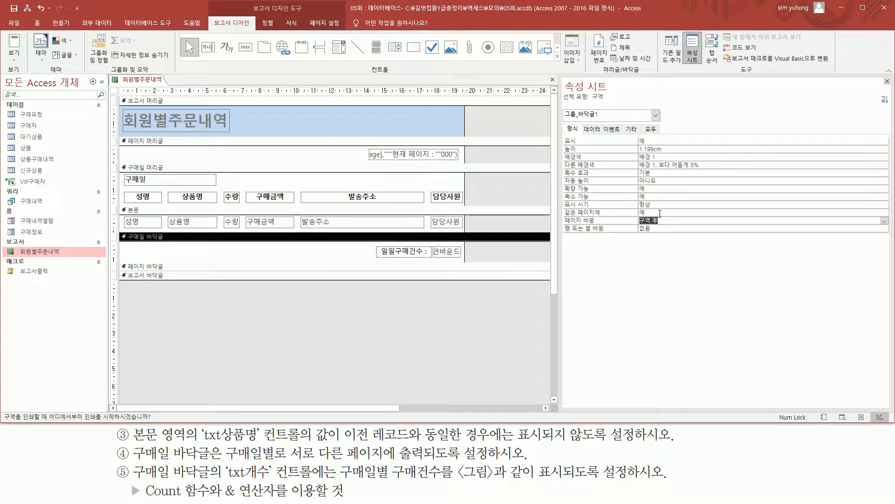
- Preview pages 1 to 3 to check the page break and 일일구매건수 placement for each 구매일, and return to Design view
{"action": "left_click", "coordinate": [14, 58]}
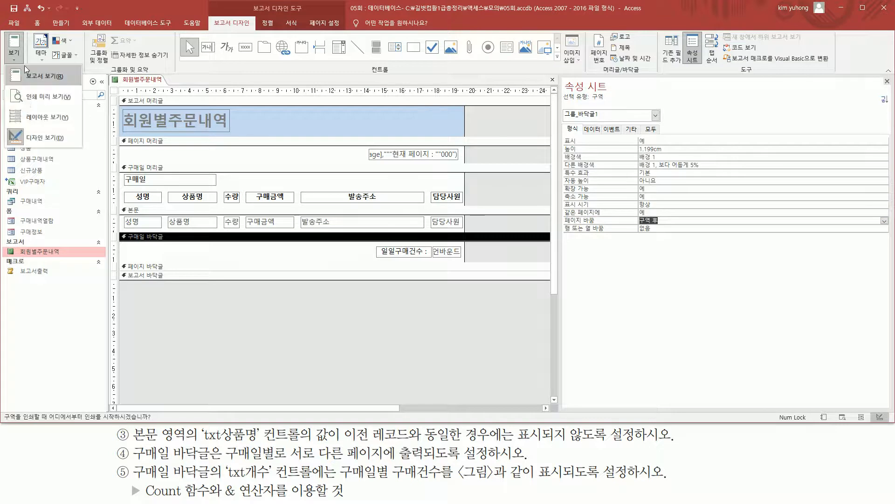
{"action": "left_click", "coordinate": [35, 96]}
{"action": "mouse_move", "coordinate": [151, 119]}
{"action": "left_mouse_down"}
{"action": "mouse_move", "coordinate": [176, 136]}
{"action": "mouse_move", "coordinate": [245, 148]}
{"action": "mouse_move", "coordinate": [261, 179]}
{"action": "mouse_move", "coordinate": [470, 235]}
{"action": "mouse_move", "coordinate": [484, 262]}
{"action": "left_mouse_up"}
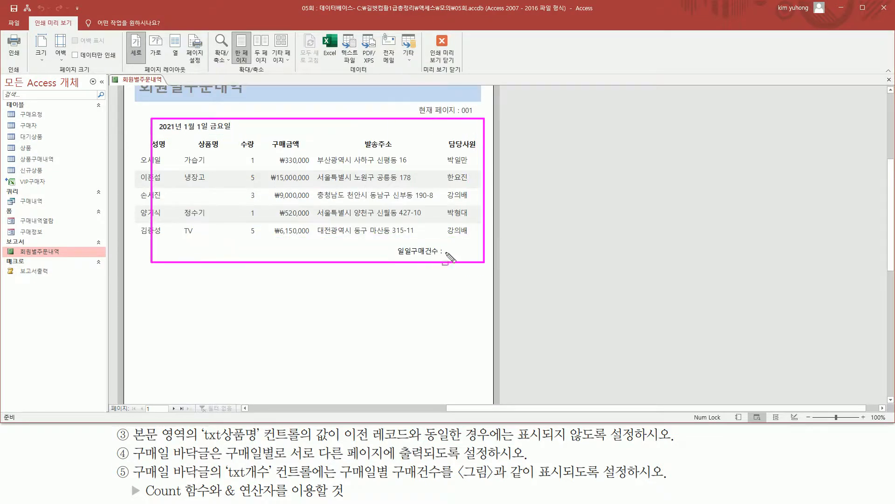
{"action": "key", "text": "Escape"}
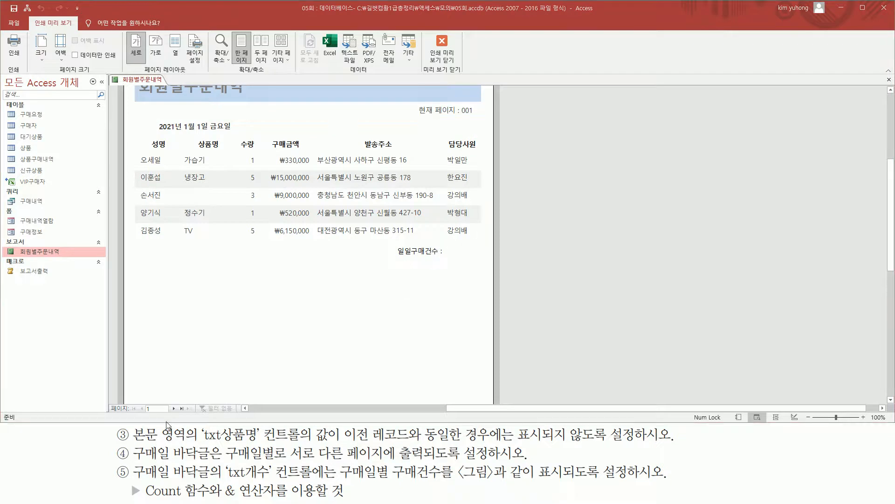
{"action": "left_click_drag", "start_coordinate": [119, 394], "coordinate": [204, 418]}
{"action": "key", "text": "Escape"}
{"action": "left_click", "coordinate": [172, 408]}
{"action": "left_click_drag", "start_coordinate": [149, 86], "coordinate": [243, 103]}
{"action": "left_click_drag", "start_coordinate": [383, 197], "coordinate": [442, 210]}
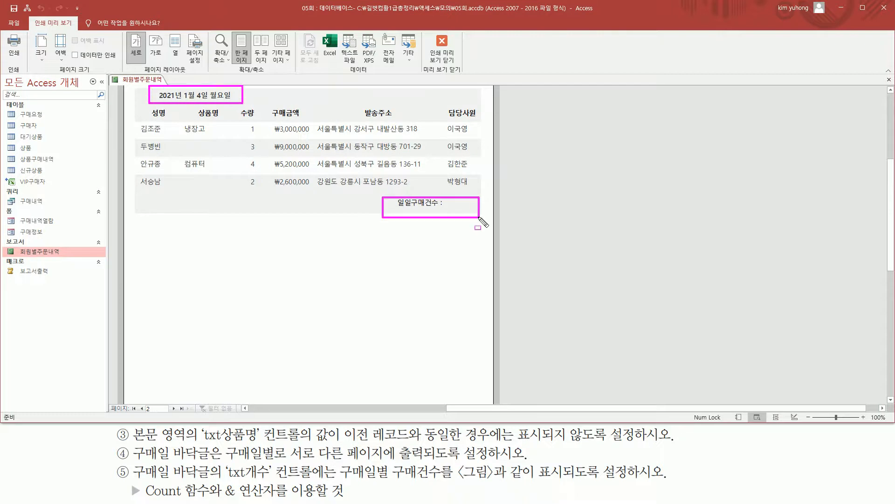
{"action": "key", "text": "Escape"}
{"action": "left_click", "coordinate": [181, 408]}
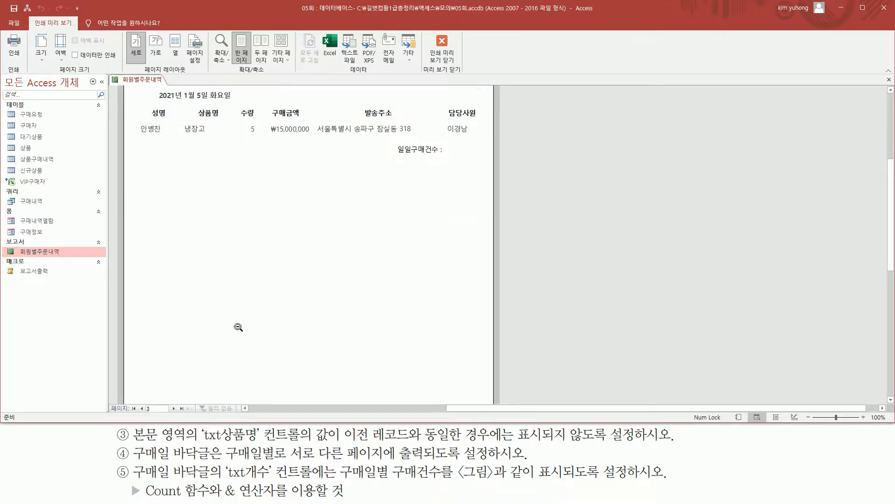
{"action": "left_click_drag", "start_coordinate": [156, 84], "coordinate": [236, 102]}
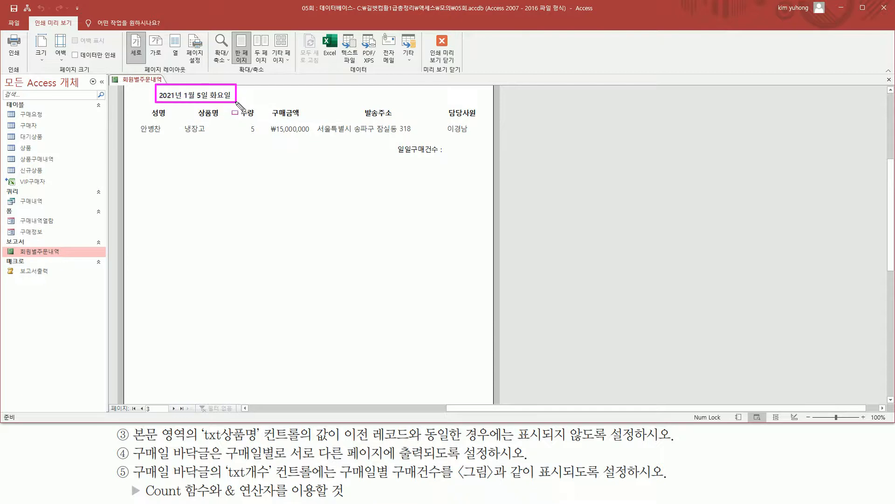
{"action": "left_click_drag", "start_coordinate": [155, 84], "coordinate": [480, 161]}
{"action": "mouse_move", "coordinate": [378, 141]}
{"action": "left_mouse_down"}
{"action": "mouse_move", "coordinate": [394, 152]}
{"action": "mouse_move", "coordinate": [465, 161]}
{"action": "left_mouse_up"}
{"action": "key", "text": "Escape"}
{"action": "left_click", "coordinate": [442, 46]}
- Change the 페이지 바꿈 property of the 구매일 바닥글 section to 구역 전
{"action": "left_click", "coordinate": [873, 220]}
{"action": "left_click", "coordinate": [884, 221]}
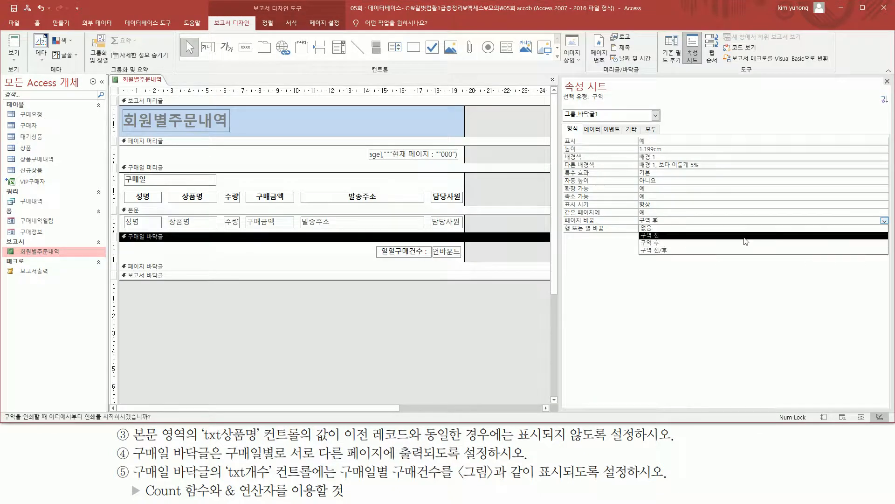
{"action": "left_click", "coordinate": [744, 238]}
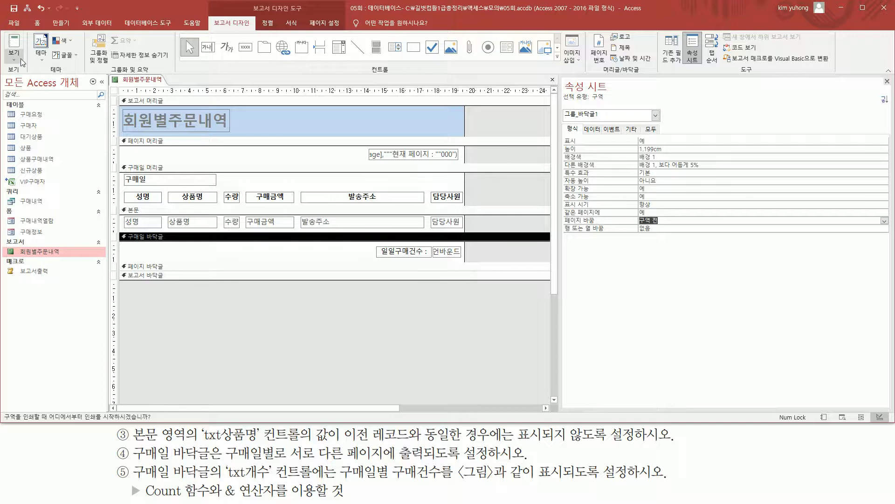
{"action": "left_click_drag", "start_coordinate": [125, 229], "coordinate": [169, 243]}
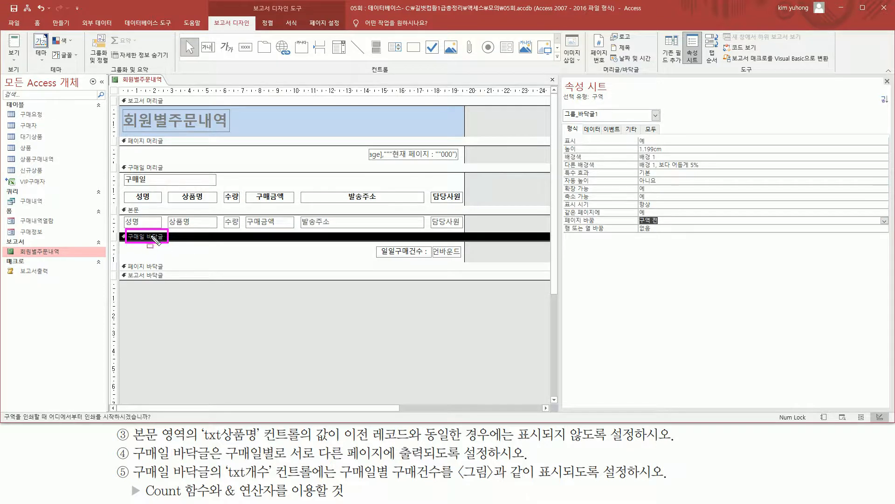
{"action": "left_click_drag", "start_coordinate": [635, 213], "coordinate": [665, 228]}
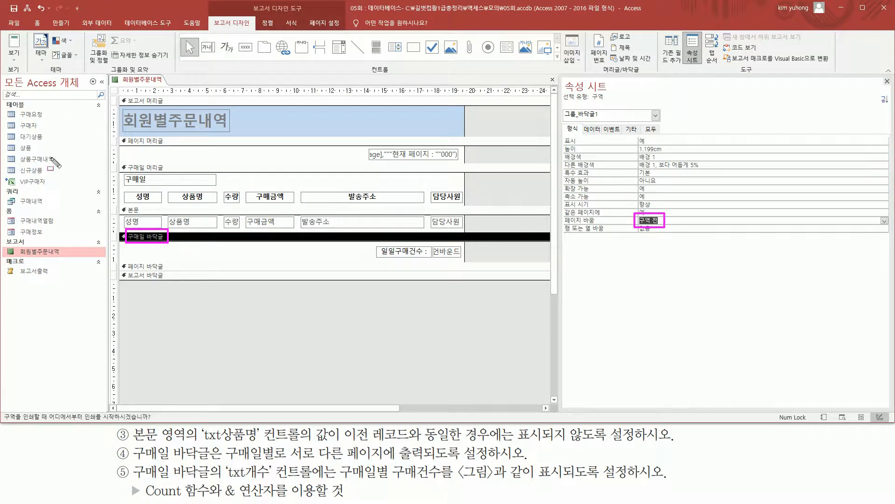
{"action": "key", "text": "Escape"}
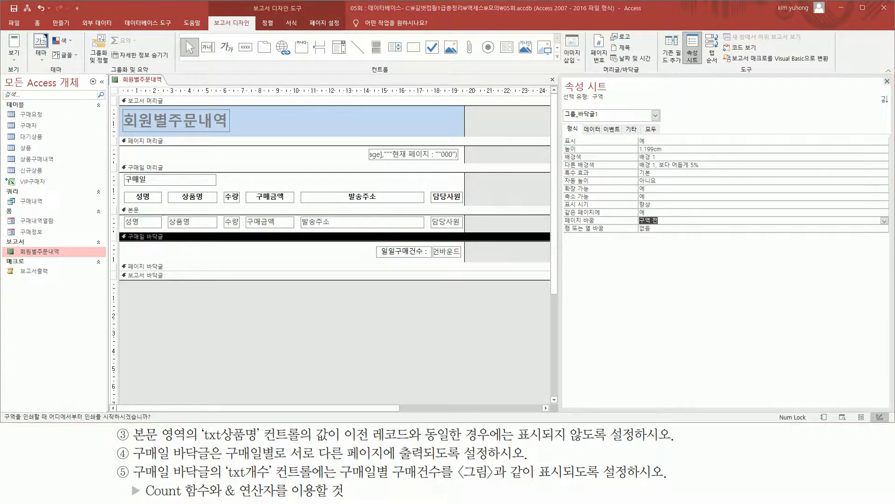
- Preview pages 1 to 3 to examine where the 일일구매건수 footer falls relative to its 구매일 group with the break before the section
{"action": "left_click", "coordinate": [15, 59]}
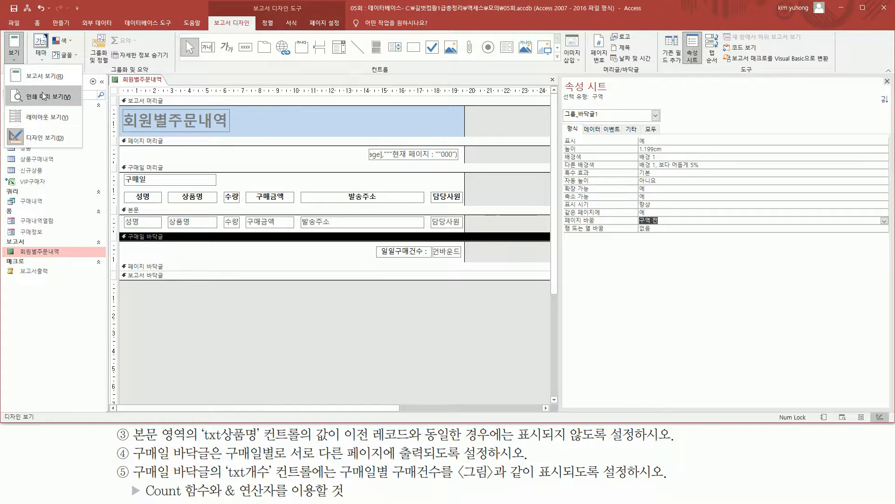
{"action": "left_click", "coordinate": [43, 96]}
{"action": "key", "text": "ctrl+2"}
{"action": "left_click_drag", "start_coordinate": [151, 135], "coordinate": [233, 152]}
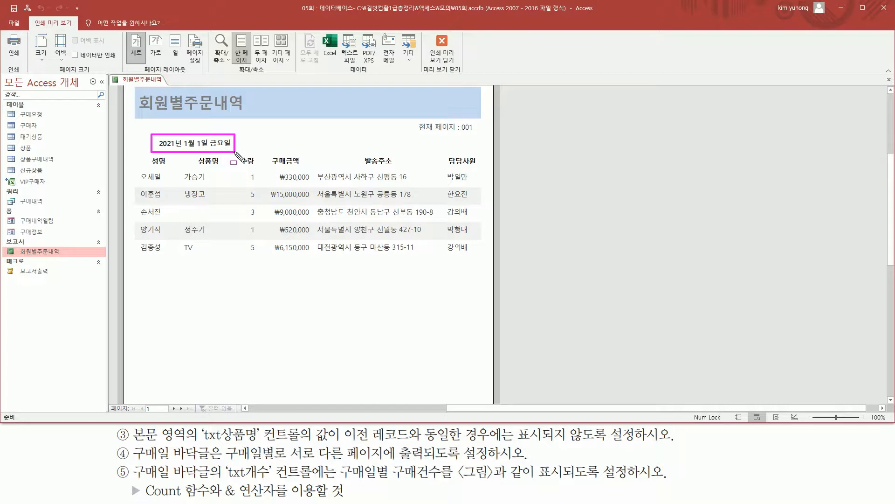
{"action": "left_click_drag", "start_coordinate": [392, 260], "coordinate": [461, 275]}
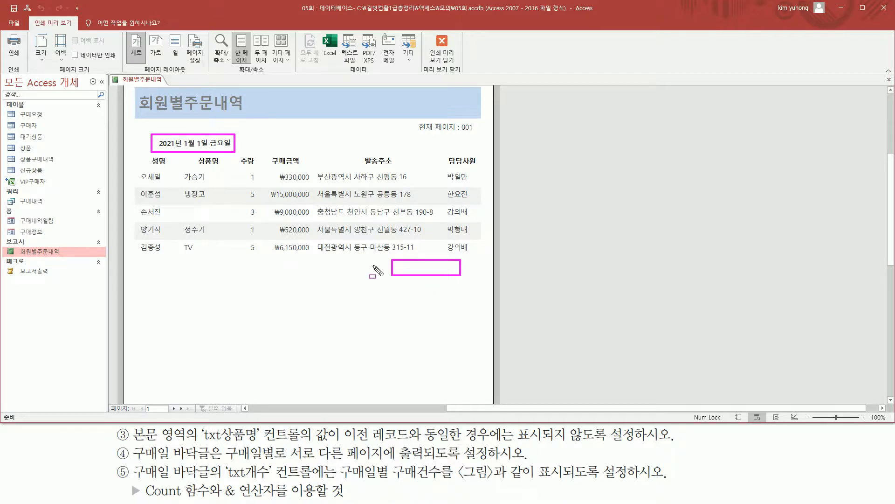
{"action": "left_click", "coordinate": [173, 408]}
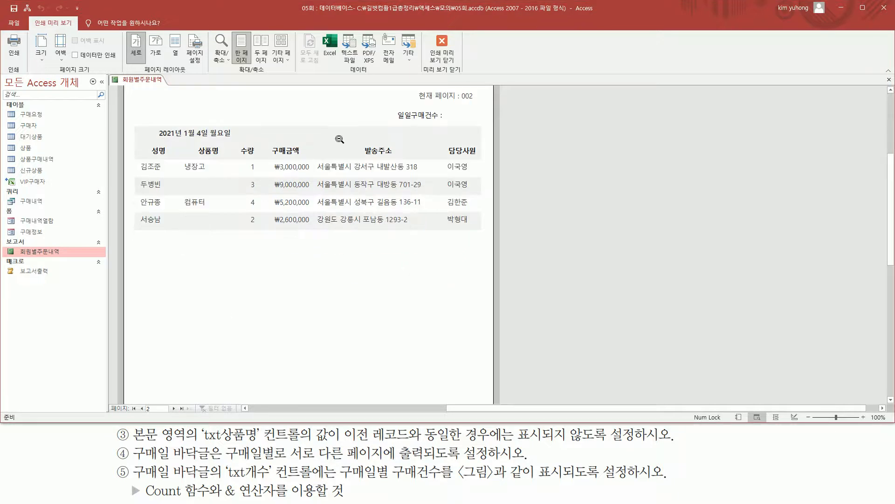
{"action": "left_click_drag", "start_coordinate": [388, 106], "coordinate": [475, 123]}
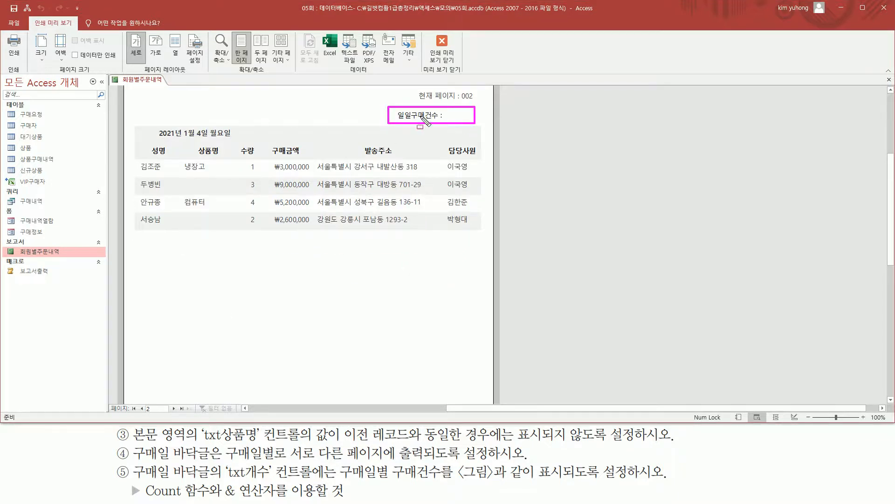
{"action": "mouse_move", "coordinate": [134, 124]}
{"action": "left_mouse_down"}
{"action": "mouse_move", "coordinate": [495, 215]}
{"action": "mouse_move", "coordinate": [480, 227]}
{"action": "left_mouse_up"}
{"action": "key", "text": "Escape"}
{"action": "left_click", "coordinate": [174, 409]}
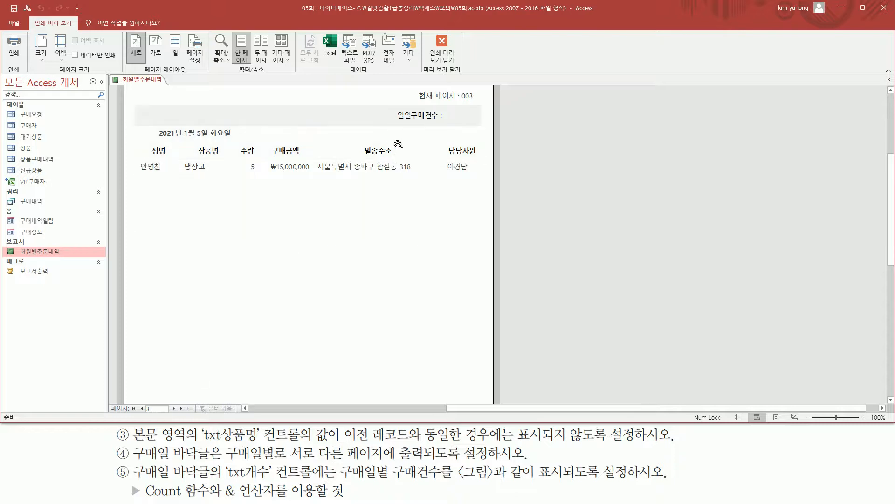
{"action": "left_click_drag", "start_coordinate": [154, 126], "coordinate": [236, 139]}
{"action": "left_click_drag", "start_coordinate": [390, 104], "coordinate": [451, 124]}
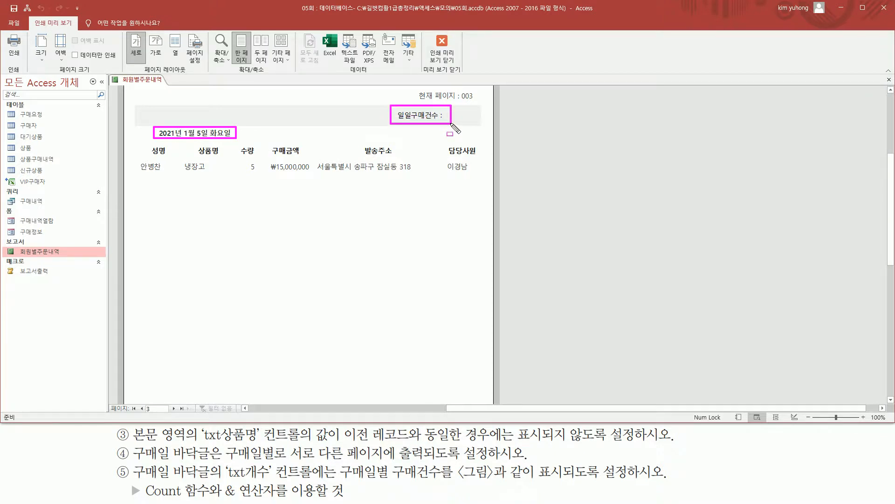
{"action": "mouse_move", "coordinate": [182, 123]}
{"action": "left_mouse_down"}
{"action": "mouse_move", "coordinate": [241, 154]}
{"action": "mouse_move", "coordinate": [234, 142]}
{"action": "left_mouse_up"}
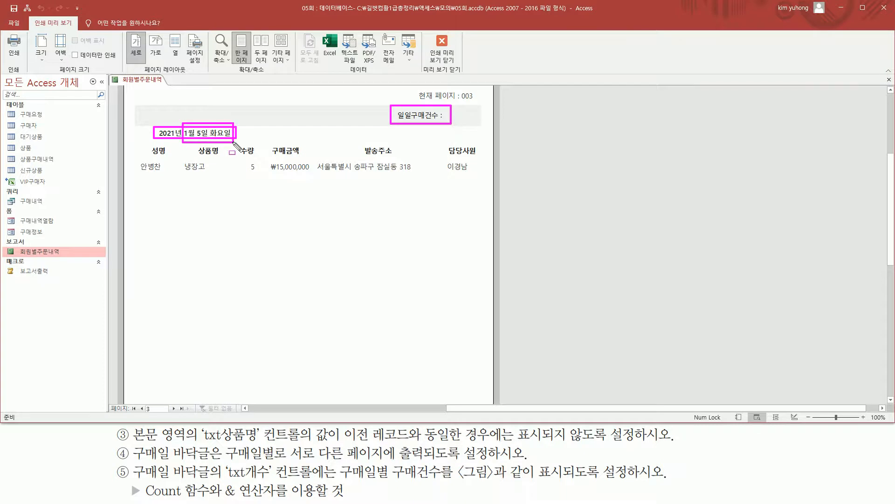
{"action": "left_click_drag", "start_coordinate": [387, 181], "coordinate": [479, 195]}
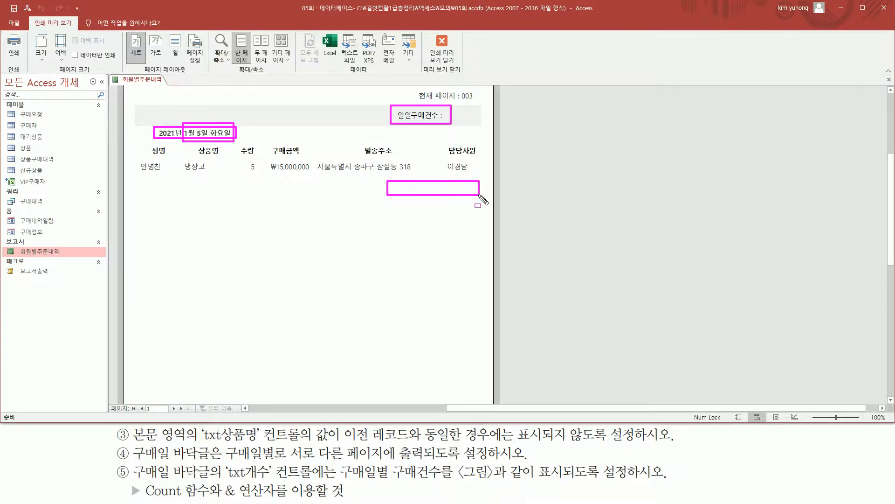
- Return to Design view and set the 페이지 바꿈 property of the 구매일 바닥글 section to 구역 전/후
{"action": "left_click", "coordinate": [441, 55]}
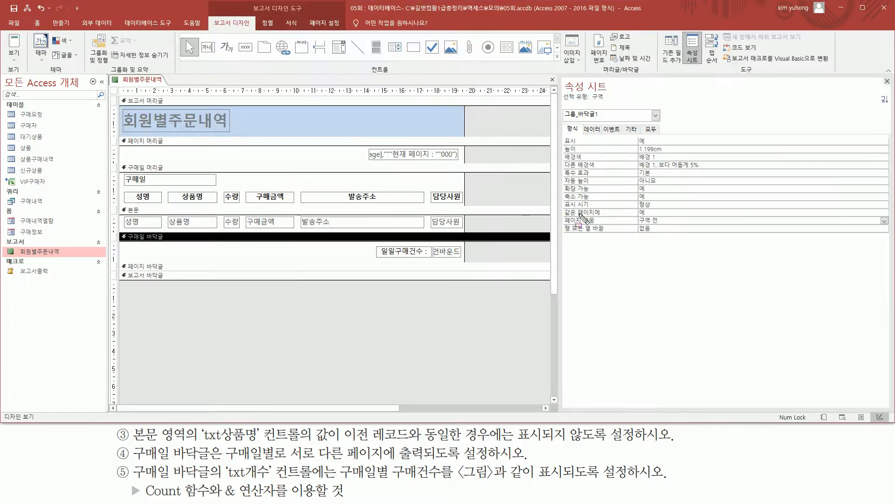
{"action": "left_click_drag", "start_coordinate": [555, 213], "coordinate": [688, 238]}
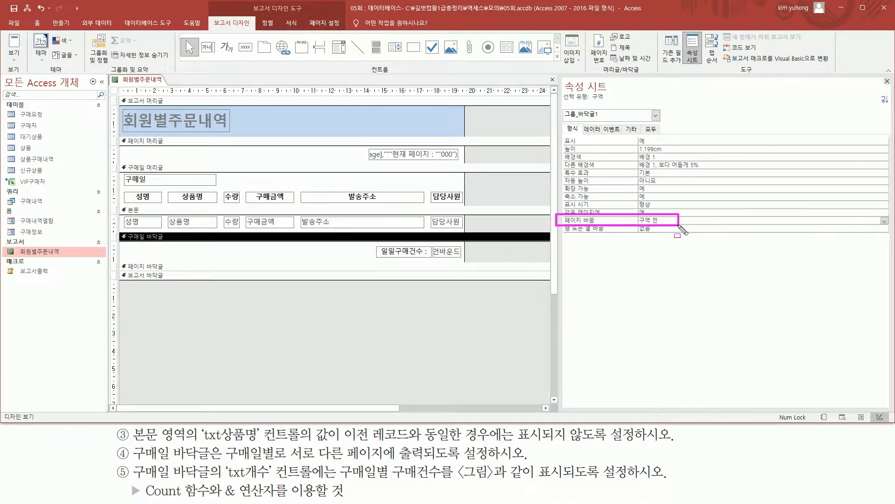
{"action": "left_click", "coordinate": [885, 221]}
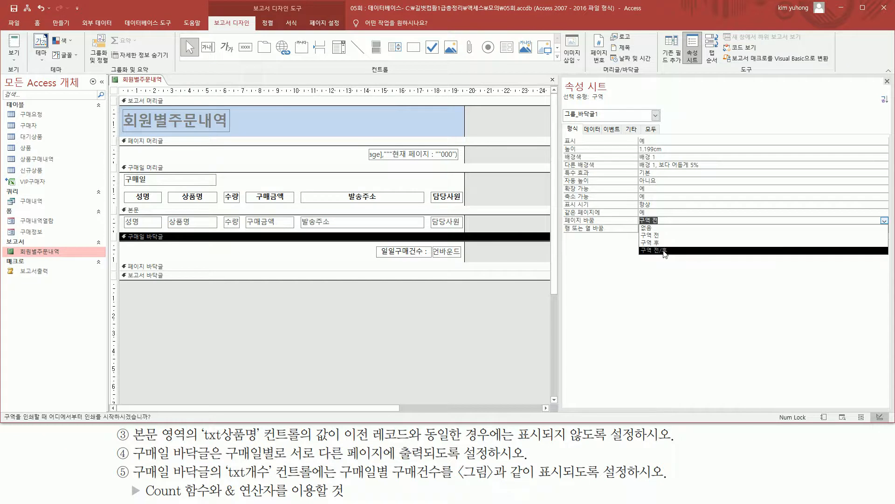
{"action": "left_click", "coordinate": [664, 250]}
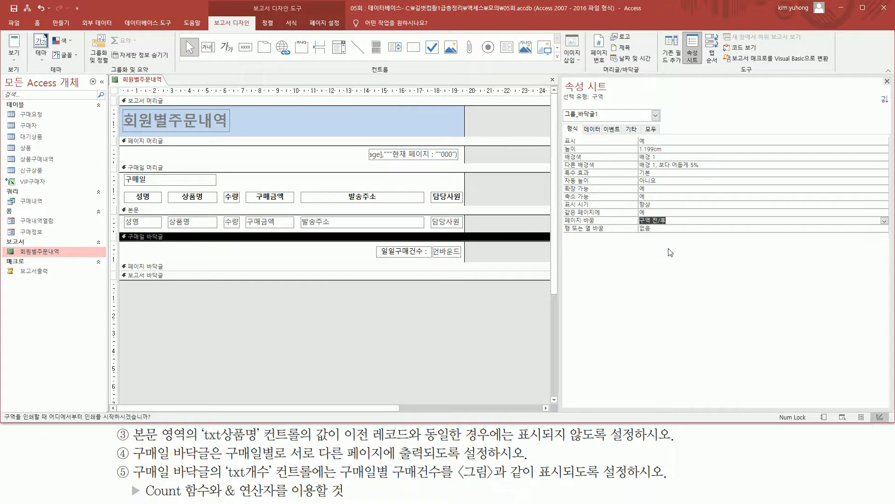
- Preview pages 1 and 2 of the report to examine where the 일일구매건수 footer prints relative to the first 구매일 group
{"action": "left_click", "coordinate": [14, 58]}
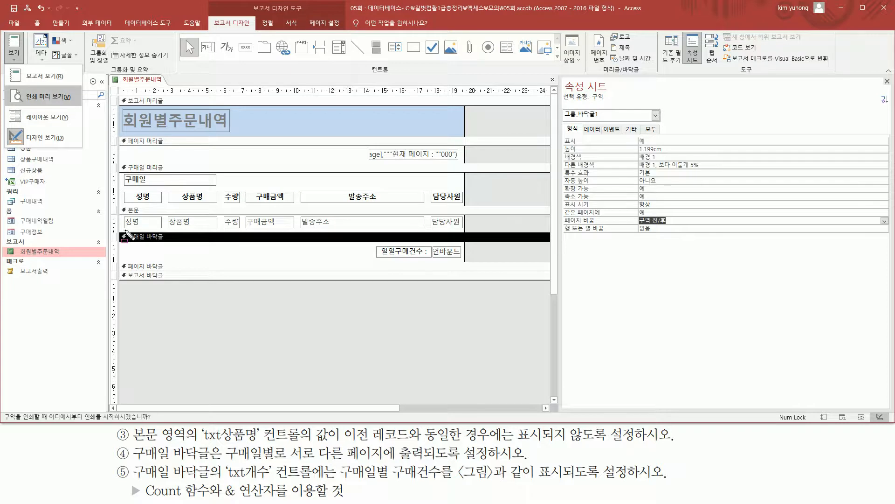
{"action": "mouse_move", "coordinate": [121, 229]}
{"action": "left_mouse_down"}
{"action": "mouse_move", "coordinate": [180, 247]}
{"action": "mouse_move", "coordinate": [404, 258]}
{"action": "mouse_move", "coordinate": [469, 270]}
{"action": "mouse_move", "coordinate": [466, 261]}
{"action": "left_mouse_up"}
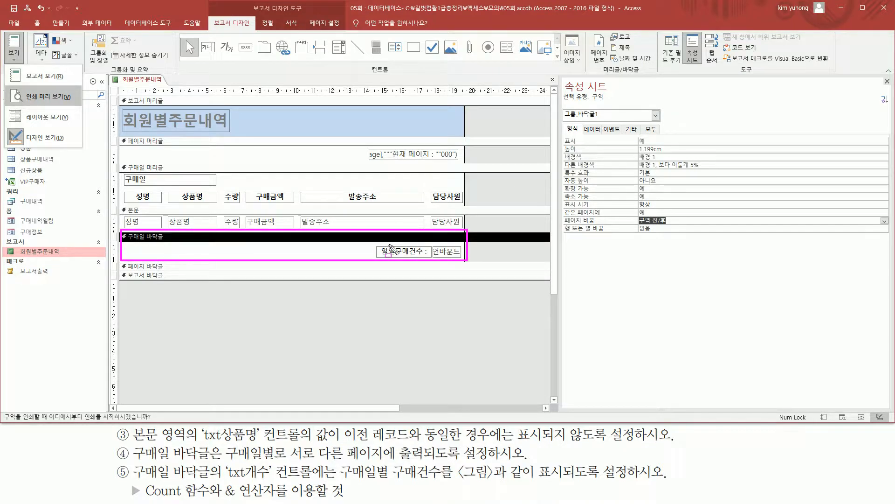
{"action": "key", "text": "Escape"}
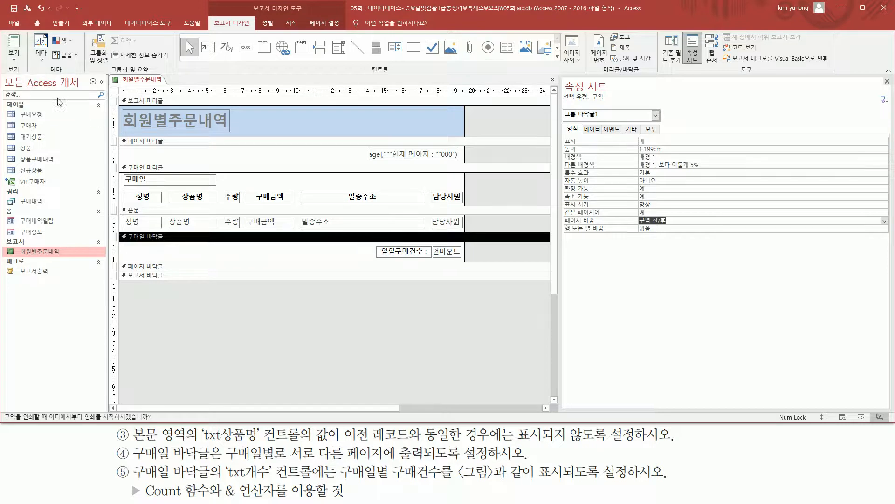
{"action": "left_click", "coordinate": [18, 56]}
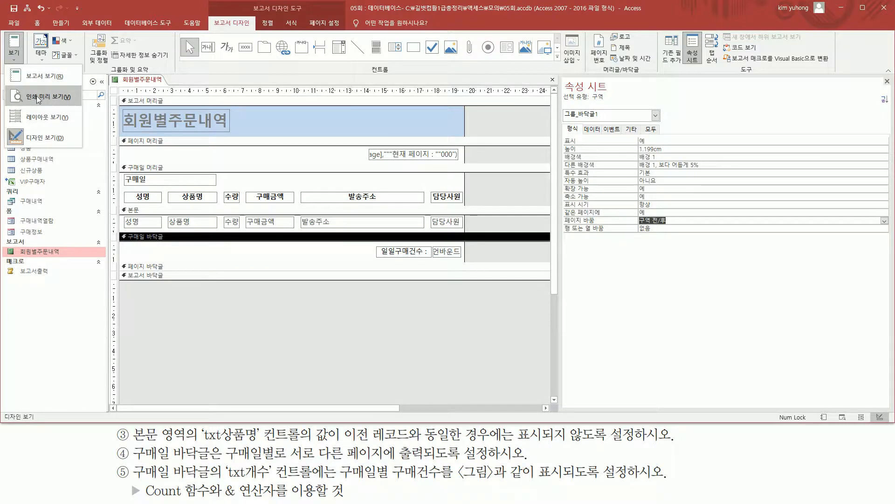
{"action": "left_click", "coordinate": [37, 96]}
{"action": "left_click_drag", "start_coordinate": [135, 118], "coordinate": [488, 255]}
{"action": "mouse_move", "coordinate": [391, 265]}
{"action": "left_mouse_down"}
{"action": "mouse_move", "coordinate": [495, 278]}
{"action": "mouse_move", "coordinate": [451, 277]}
{"action": "left_mouse_up"}
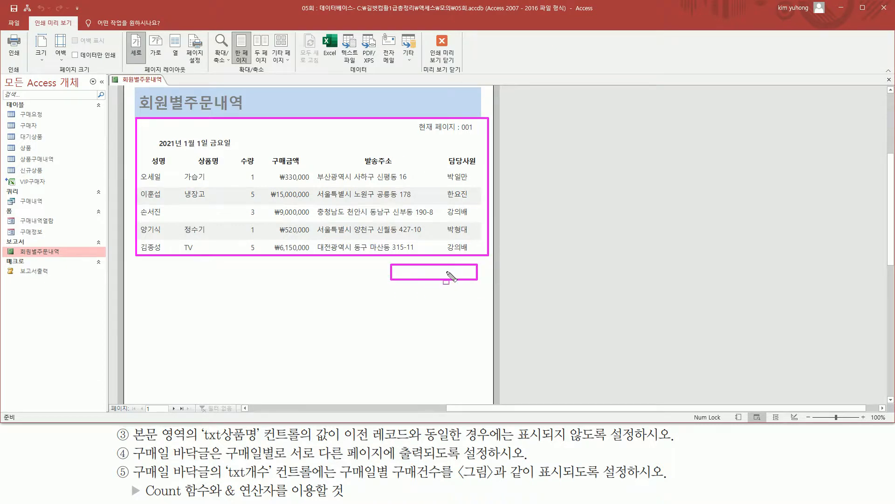
{"action": "key", "text": "Escape"}
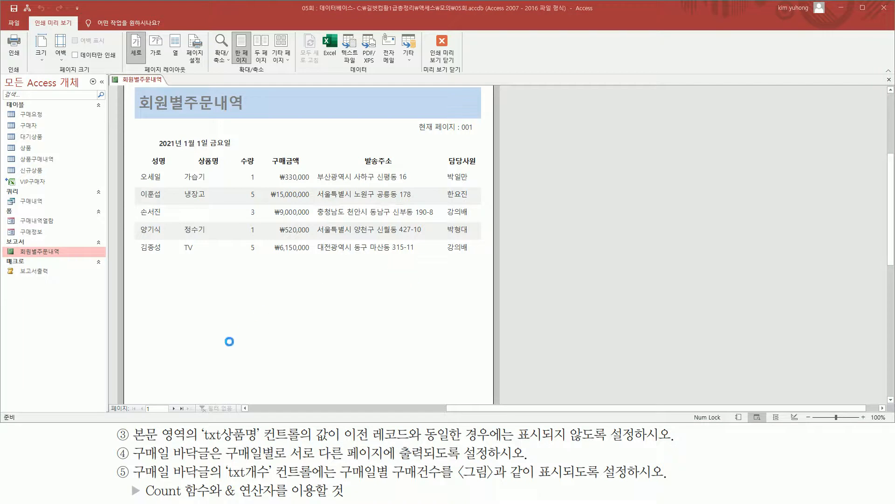
{"action": "left_click", "coordinate": [173, 409]}
{"action": "left_click_drag", "start_coordinate": [386, 107], "coordinate": [474, 125]}
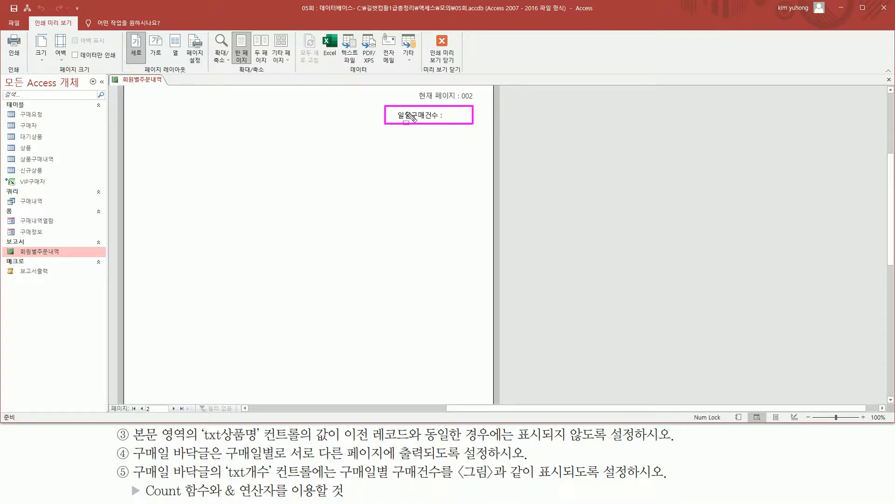
{"action": "key", "text": "Escape"}
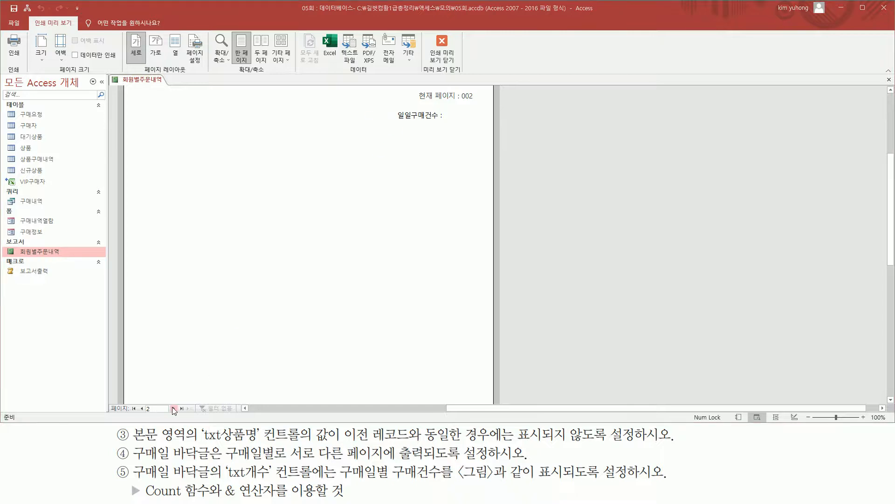
- Page through preview pages 3 to 5 to compare the following 구매일 groups with their 일일구매건수 footer
{"action": "left_click", "coordinate": [174, 409]}
{"action": "key", "text": "ctrl+shift+d"}
{"action": "mouse_move", "coordinate": [136, 105]}
{"action": "left_mouse_down"}
{"action": "mouse_move", "coordinate": [165, 158]}
{"action": "mouse_move", "coordinate": [470, 197]}
{"action": "mouse_move", "coordinate": [475, 209]}
{"action": "left_mouse_up"}
{"action": "key", "text": "Escape"}
{"action": "key", "text": "ctrl+shift+d"}
{"action": "left_click_drag", "start_coordinate": [398, 224], "coordinate": [475, 237]}
{"action": "key", "text": "Escape"}
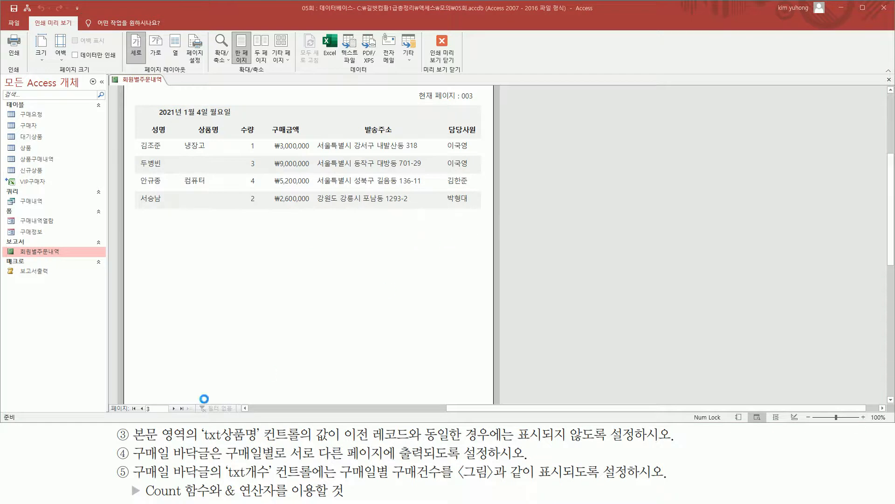
{"action": "left_click", "coordinate": [174, 408]}
{"action": "key", "text": "ctrl+shift+d"}
{"action": "left_click_drag", "start_coordinate": [379, 108], "coordinate": [461, 126]}
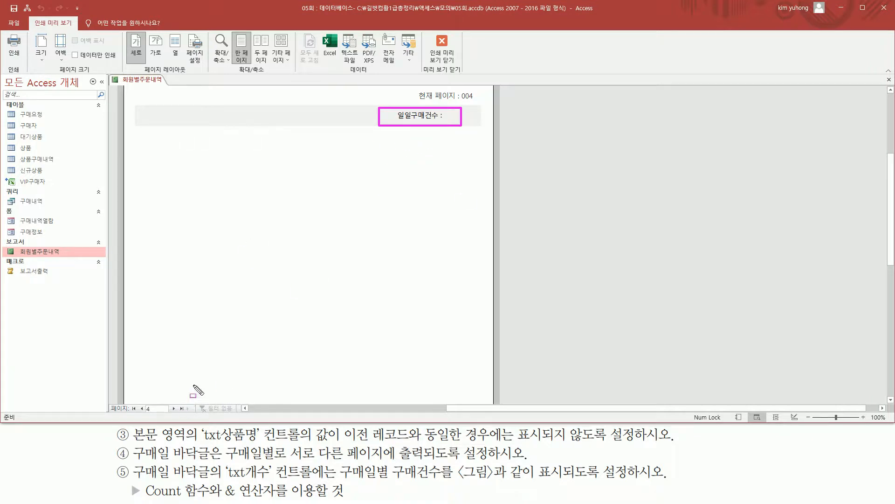
{"action": "key", "text": "Escape"}
{"action": "left_click", "coordinate": [173, 409]}
{"action": "mouse_move", "coordinate": [139, 105]}
{"action": "left_mouse_down"}
{"action": "mouse_move", "coordinate": [154, 119]}
{"action": "mouse_move", "coordinate": [467, 156]}
{"action": "left_mouse_up"}
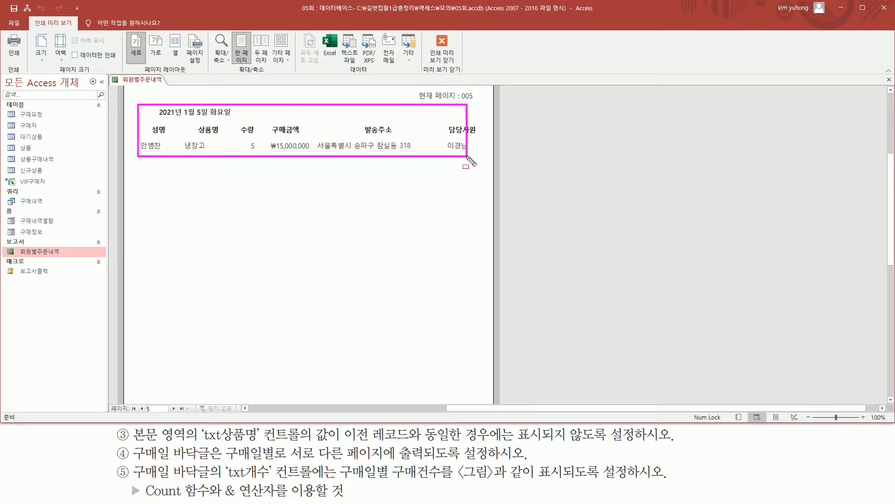
{"action": "key", "text": "Escape"}
- Return to Design view and set the 페이지 바꿈 property of the 구매일 바닥글 section back to 구역 후
{"action": "left_click", "coordinate": [442, 47]}
{"action": "left_click_drag", "start_coordinate": [633, 214], "coordinate": [679, 225]}
{"action": "mouse_move", "coordinate": [119, 232]}
{"action": "left_mouse_down"}
{"action": "mouse_move", "coordinate": [149, 254]}
{"action": "mouse_move", "coordinate": [463, 263]}
{"action": "left_mouse_up"}
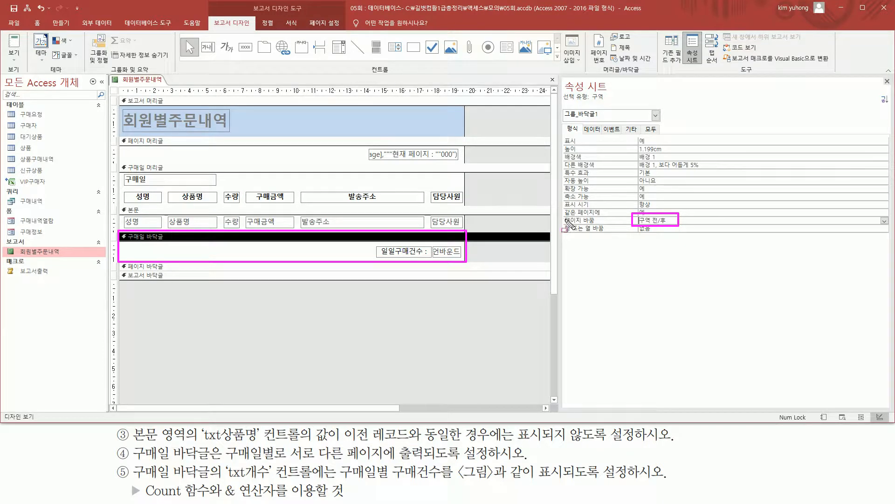
{"action": "left_click_drag", "start_coordinate": [562, 215], "coordinate": [613, 237]}
{"action": "key", "text": "Escape"}
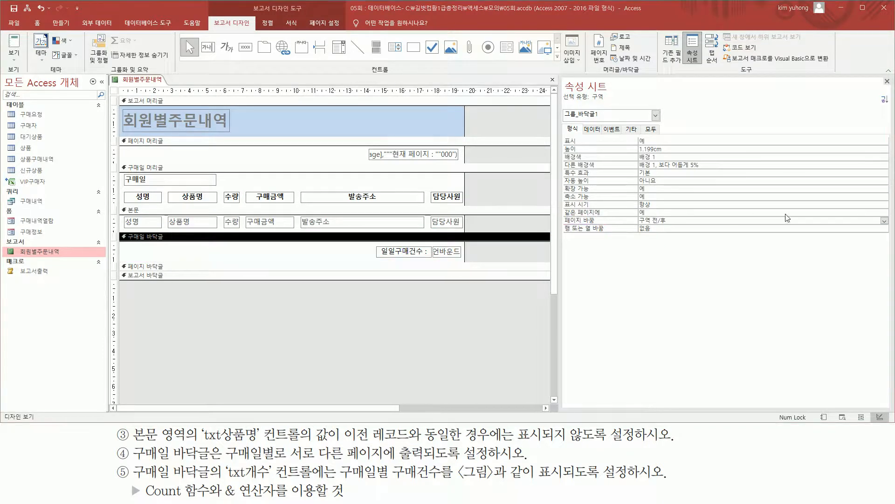
{"action": "left_click", "coordinate": [884, 220]}
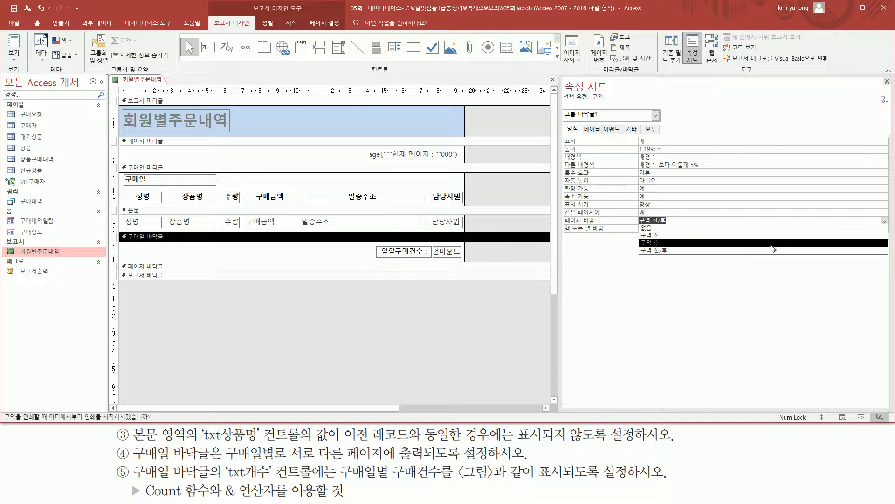
{"action": "left_click", "coordinate": [770, 243]}
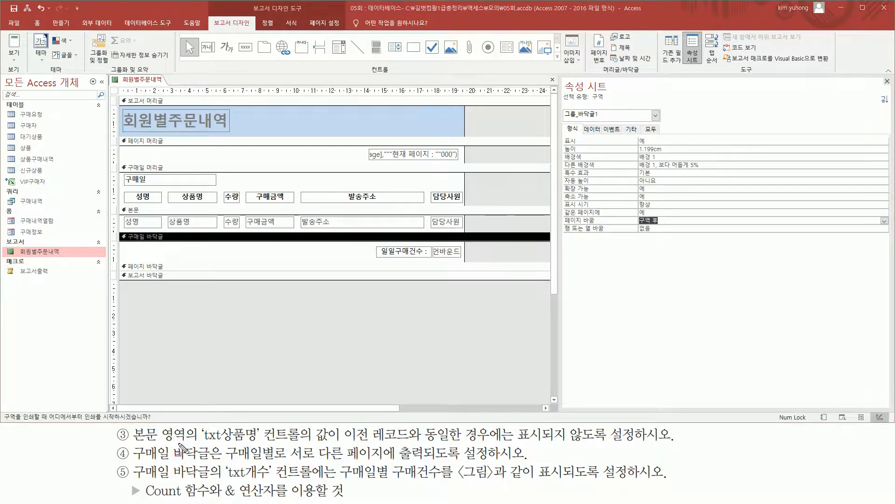
- Select the txt개수 text box in 구매일 바닥글 and review its purchase-count instruction against the sample report picture
{"action": "left_click_drag", "start_coordinate": [129, 460], "coordinate": [215, 482]}
{"action": "left_click_drag", "start_coordinate": [118, 234], "coordinate": [464, 263]}
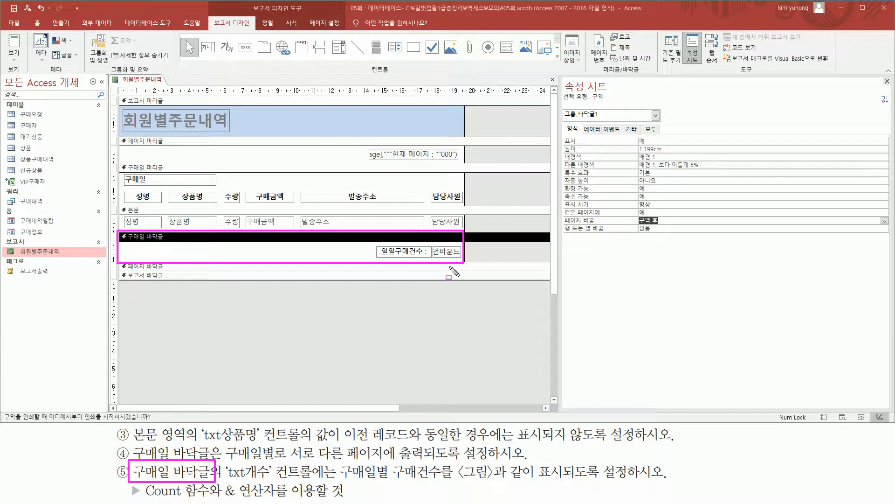
{"action": "left_click_drag", "start_coordinate": [225, 479], "coordinate": [316, 479]}
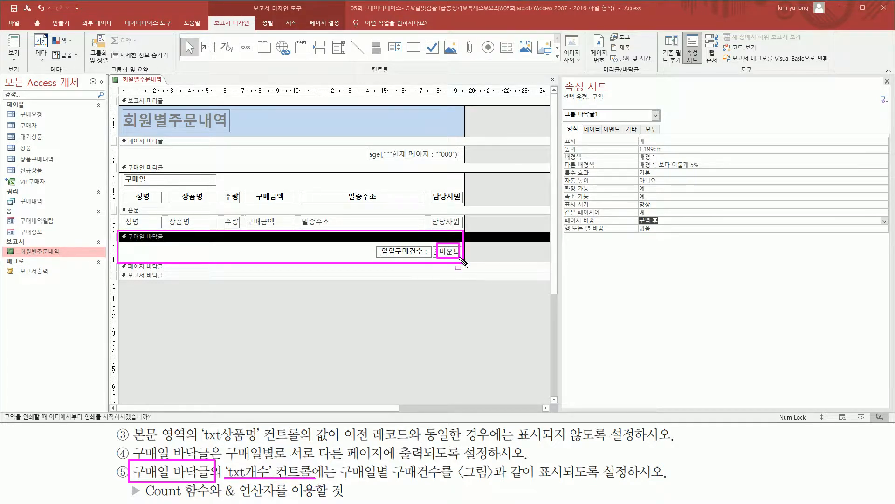
{"action": "key", "text": "Escape"}
{"action": "left_click", "coordinate": [450, 253]}
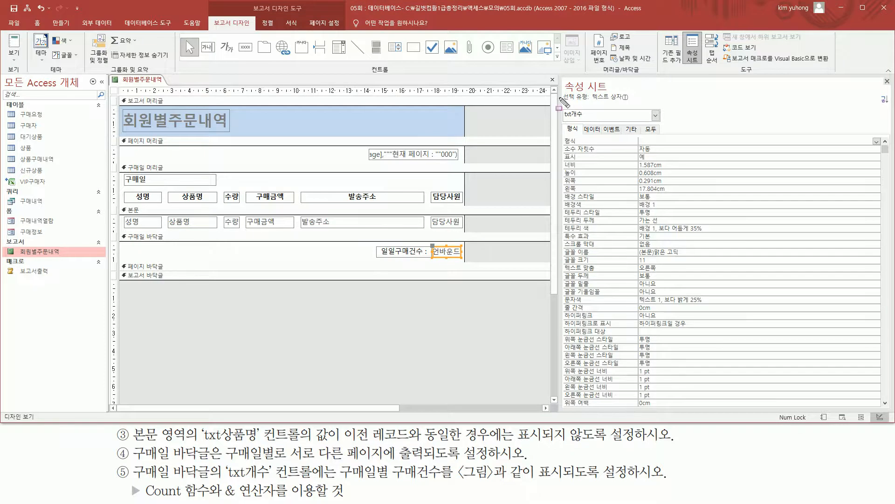
{"action": "left_click_drag", "start_coordinate": [558, 108], "coordinate": [589, 121]}
{"action": "left_click_drag", "start_coordinate": [341, 479], "coordinate": [664, 475]}
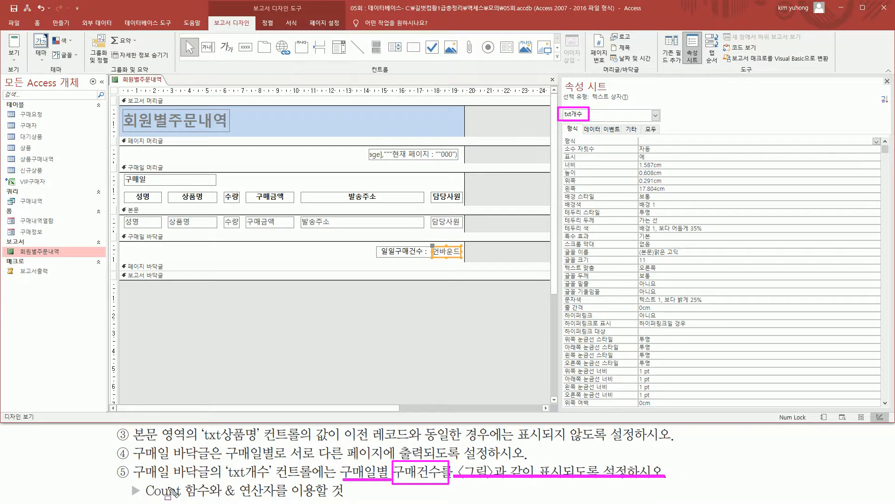
{"action": "left_click_drag", "start_coordinate": [146, 498], "coordinate": [343, 498]}
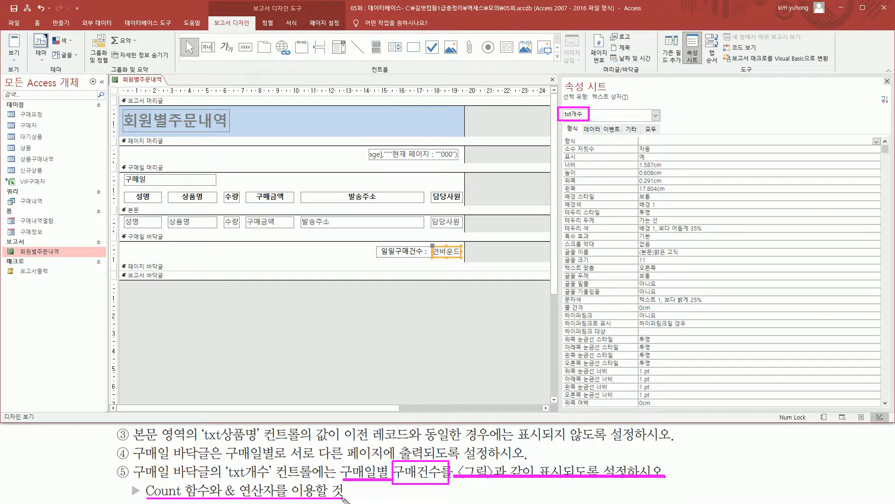
{"action": "key", "text": "Escape"}
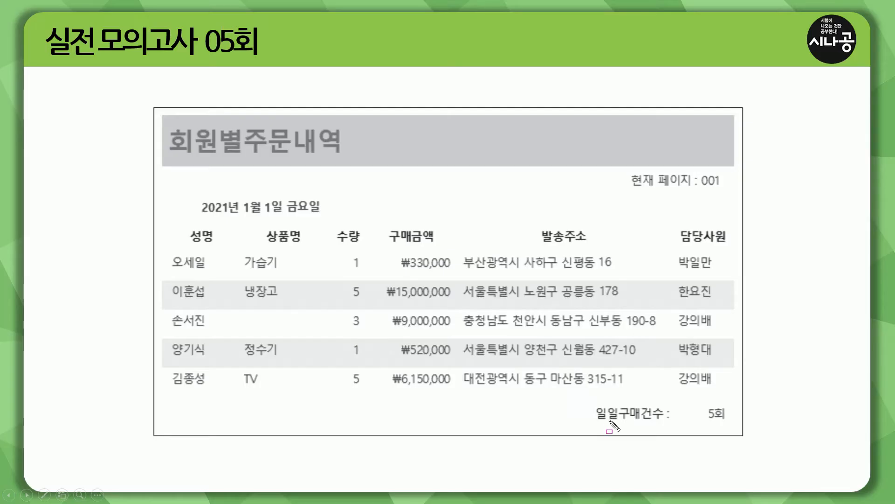
{"action": "left_click_drag", "start_coordinate": [590, 423], "coordinate": [678, 424]}
{"action": "mouse_move", "coordinate": [726, 402]}
{"action": "left_mouse_down"}
{"action": "mouse_move", "coordinate": [705, 417]}
{"action": "mouse_move", "coordinate": [726, 406]}
{"action": "mouse_move", "coordinate": [727, 424]}
{"action": "left_mouse_up"}
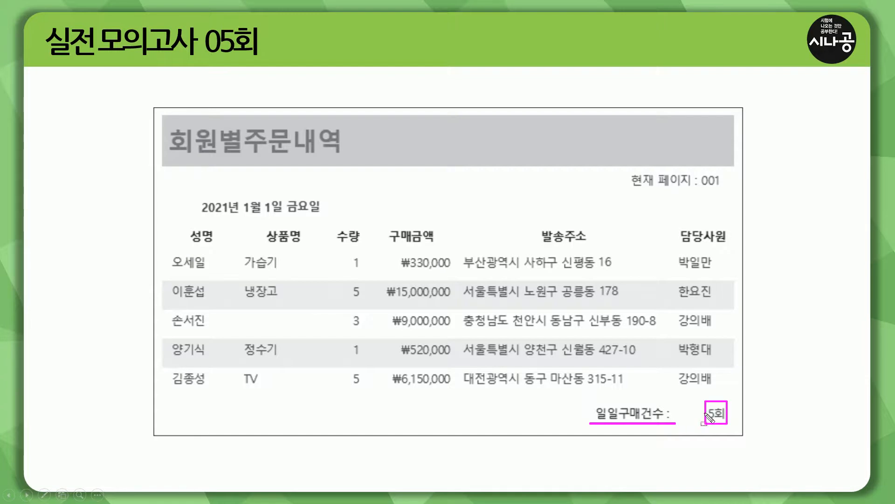
{"action": "left_click_drag", "start_coordinate": [710, 402], "coordinate": [714, 434]}
{"action": "key", "text": "Escape"}
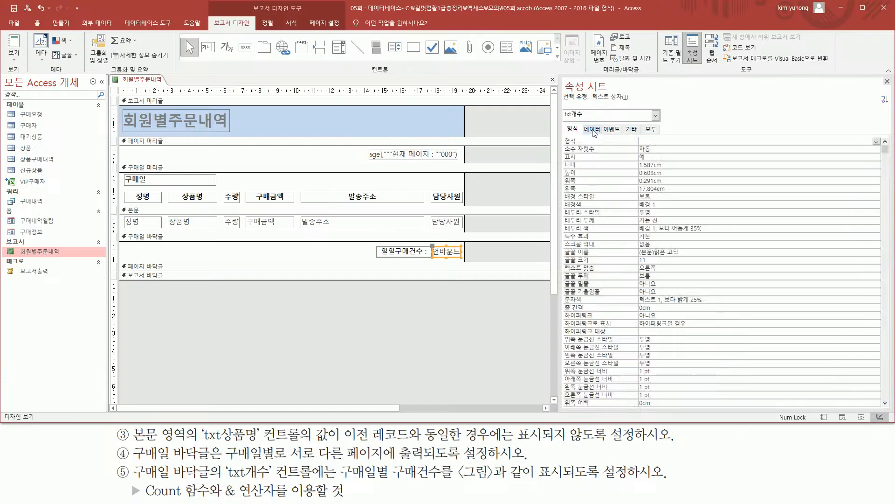
- Set the 컨트롤 원본 property of the txt개수 text box to =Count(*) & "회"
{"action": "left_click", "coordinate": [593, 128]}
{"action": "left_click_drag", "start_coordinate": [639, 136], "coordinate": [686, 150]}
{"action": "key", "text": "Escape"}
{"action": "left_click", "coordinate": [705, 140]}
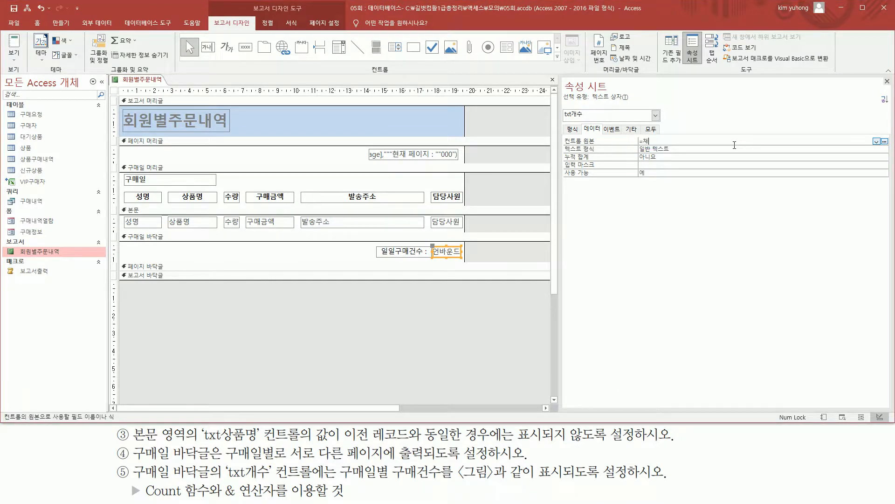
{"action": "type", "text": "=count("}
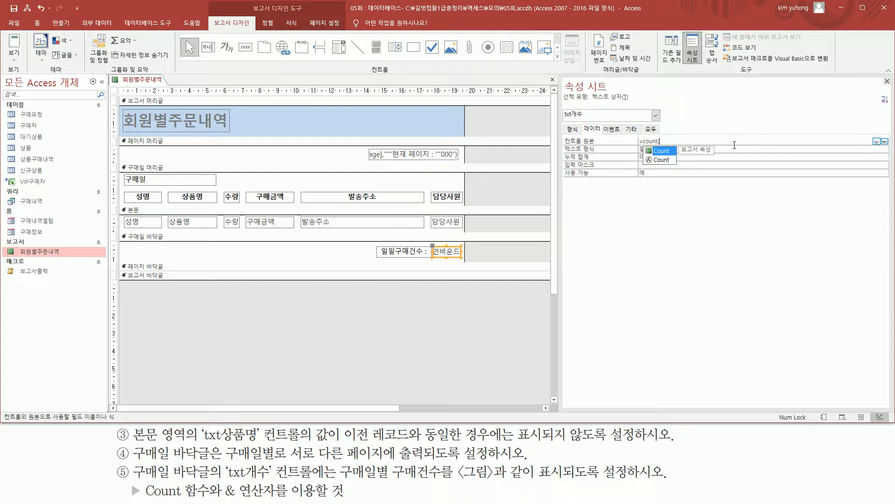
{"action": "type", "text": "*) & \"회"}
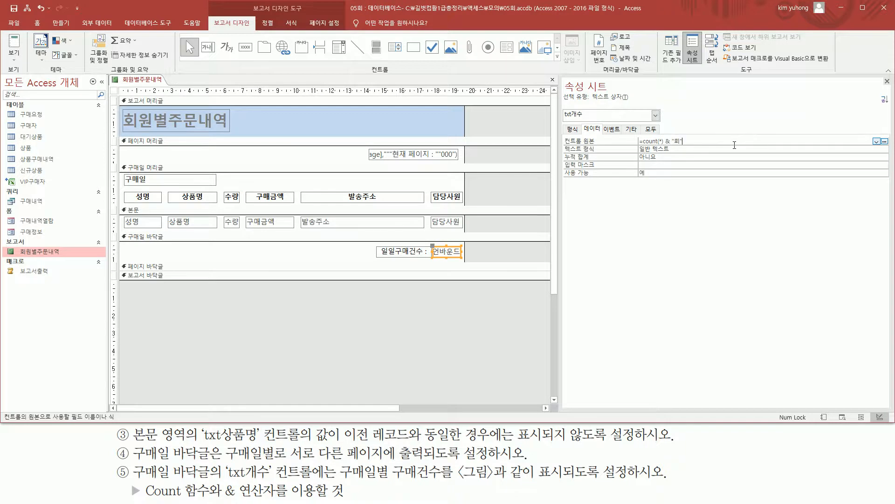
{"action": "key", "text": "Return"}
{"action": "left_click", "coordinate": [735, 144]}
- Preview pages 1 and 2 to check the 일일구매건수 value for each 구매일, then close the preview and the property sheet
{"action": "left_click", "coordinate": [16, 58]}
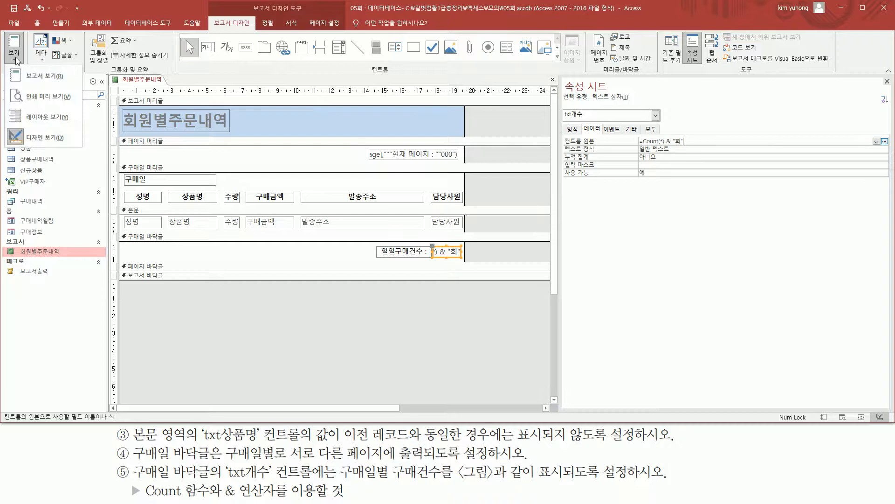
{"action": "left_click", "coordinate": [60, 97]}
{"action": "key", "text": "ctrl+shift+d"}
{"action": "mouse_move", "coordinate": [455, 275]}
{"action": "left_mouse_down"}
{"action": "mouse_move", "coordinate": [494, 275]}
{"action": "mouse_move", "coordinate": [487, 260]}
{"action": "left_mouse_up"}
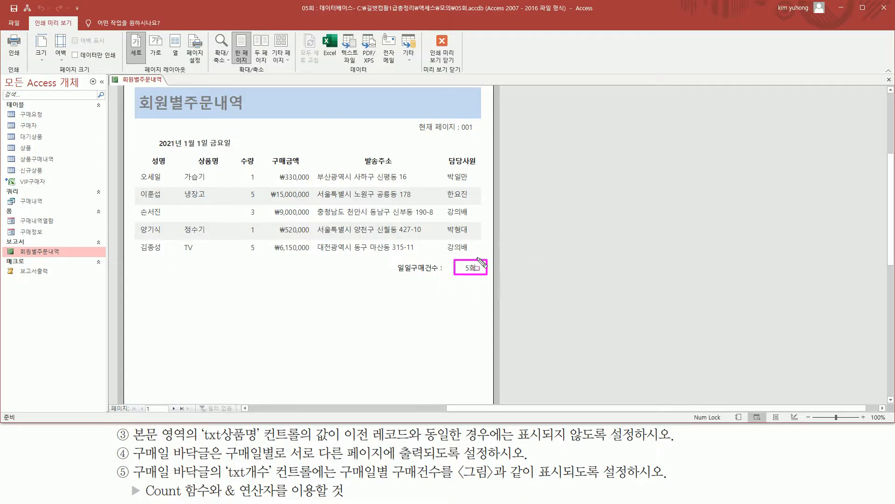
{"action": "key", "text": "Escape"}
{"action": "left_click", "coordinate": [173, 408]}
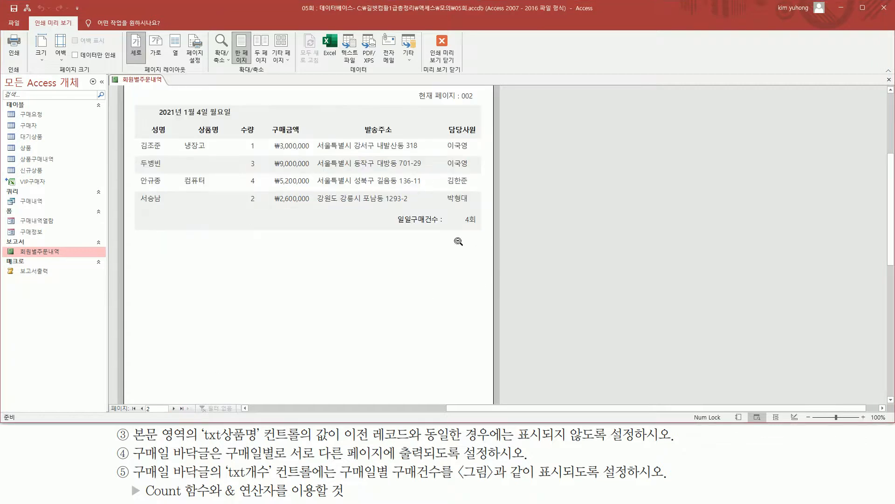
{"action": "left_click_drag", "start_coordinate": [458, 217], "coordinate": [479, 228]}
{"action": "key", "text": "Escape"}
{"action": "left_click", "coordinate": [442, 47]}
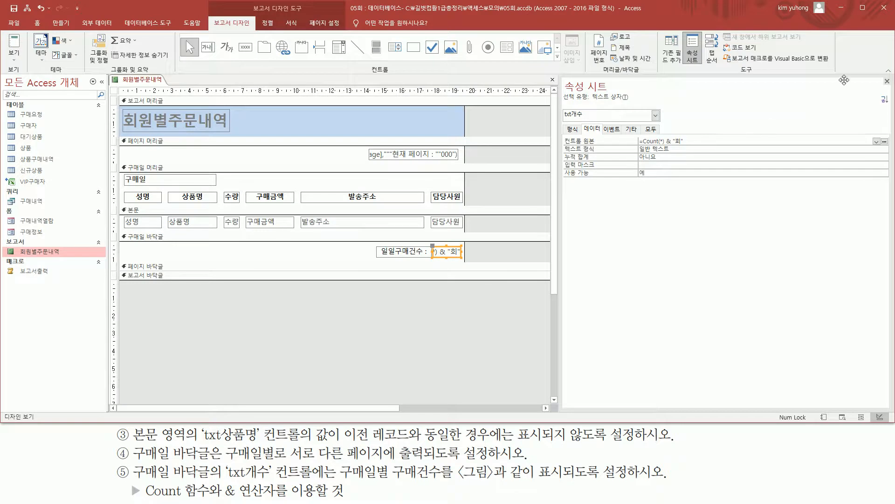
{"action": "left_click", "coordinate": [887, 82]}
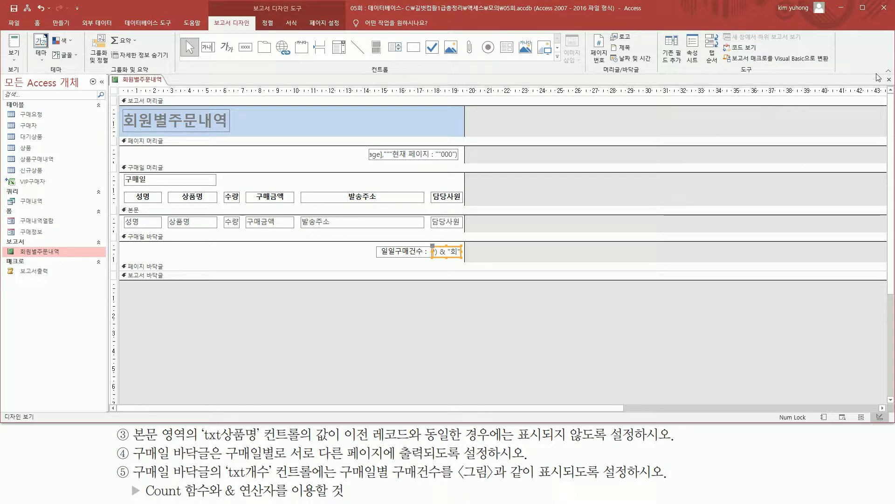
- Close the 회원별주문내역 report and save its design changes
{"action": "left_click", "coordinate": [889, 79]}
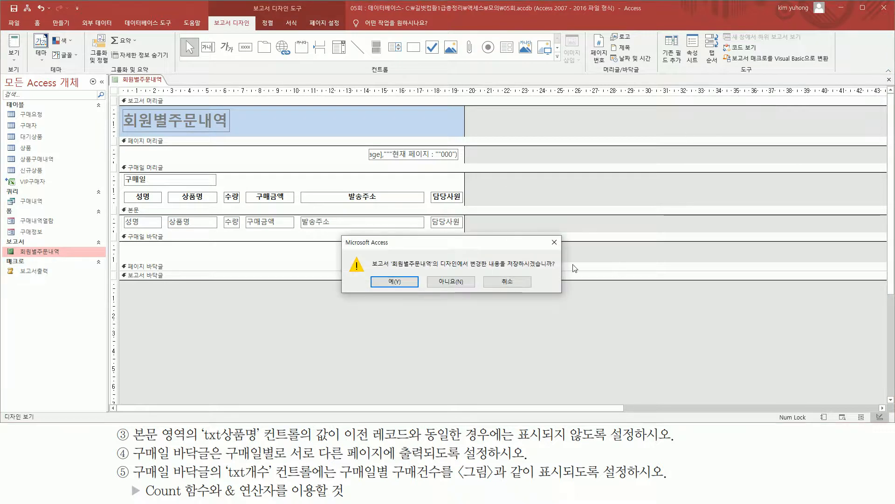
{"action": "left_click", "coordinate": [394, 282]}
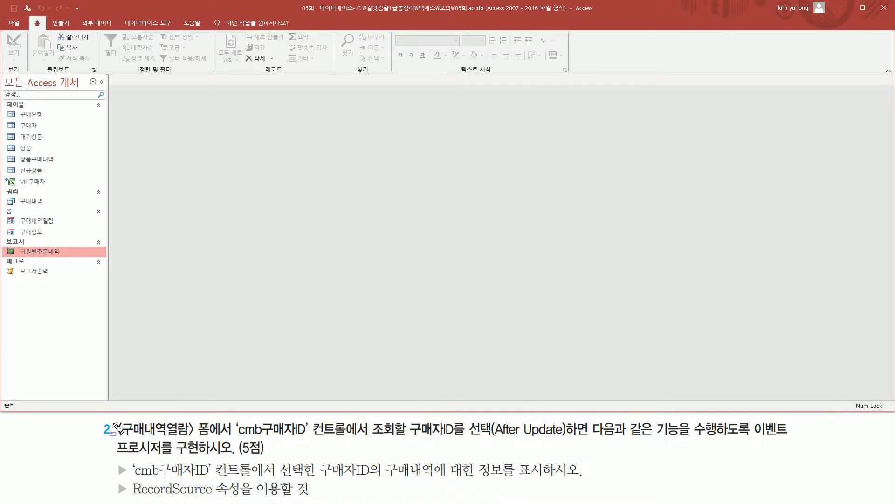
- Open the 구매내역열람 form in Form view
{"action": "left_click_drag", "start_coordinate": [111, 415], "coordinate": [225, 439]}
{"action": "left_click_drag", "start_coordinate": [16, 212], "coordinate": [61, 229]}
{"action": "key", "text": "Escape"}
{"action": "left_click", "coordinate": [57, 220]}
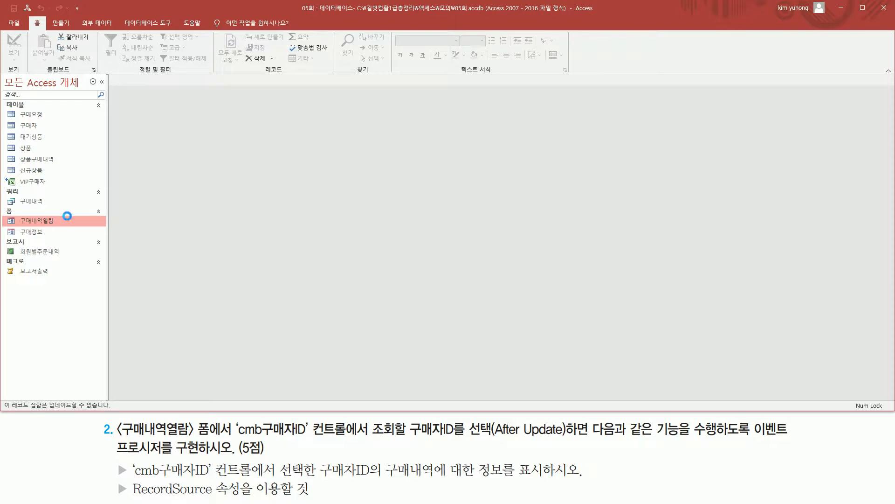
{"action": "double_click", "coordinate": [50, 219]}
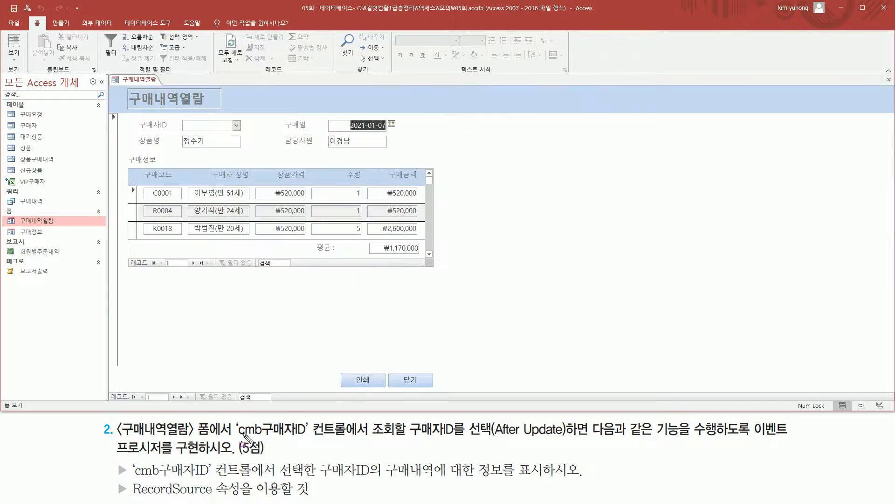
- Review the After Update and RecordSource instructions against the form's 구매자ID combo box and the 구매정보 subform
{"action": "mouse_move", "coordinate": [232, 437]}
{"action": "left_mouse_down"}
{"action": "mouse_move", "coordinate": [312, 443]}
{"action": "mouse_move", "coordinate": [313, 422]}
{"action": "mouse_move", "coordinate": [371, 418]}
{"action": "mouse_move", "coordinate": [347, 418]}
{"action": "left_mouse_up"}
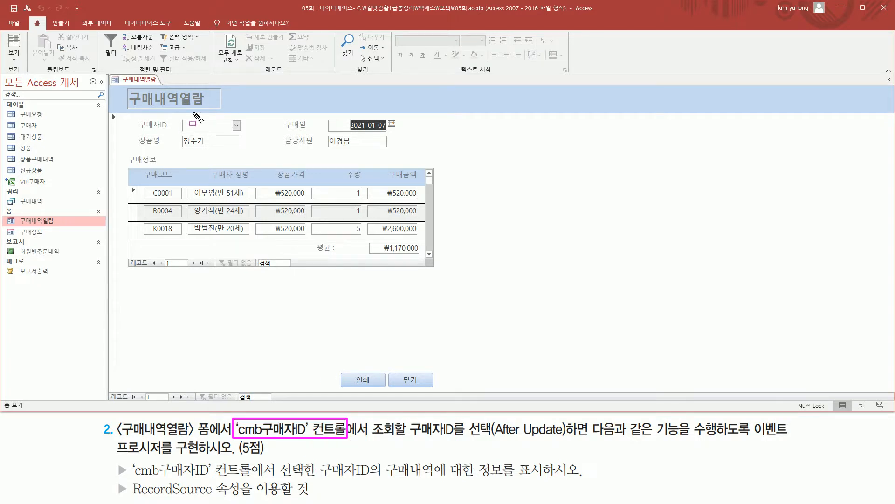
{"action": "left_click_drag", "start_coordinate": [175, 120], "coordinate": [243, 131]}
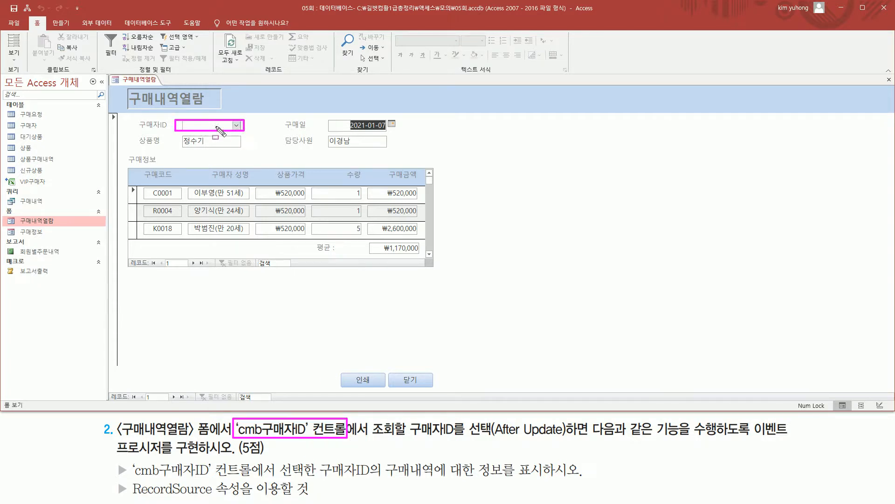
{"action": "left_click_drag", "start_coordinate": [369, 435], "coordinate": [579, 437]}
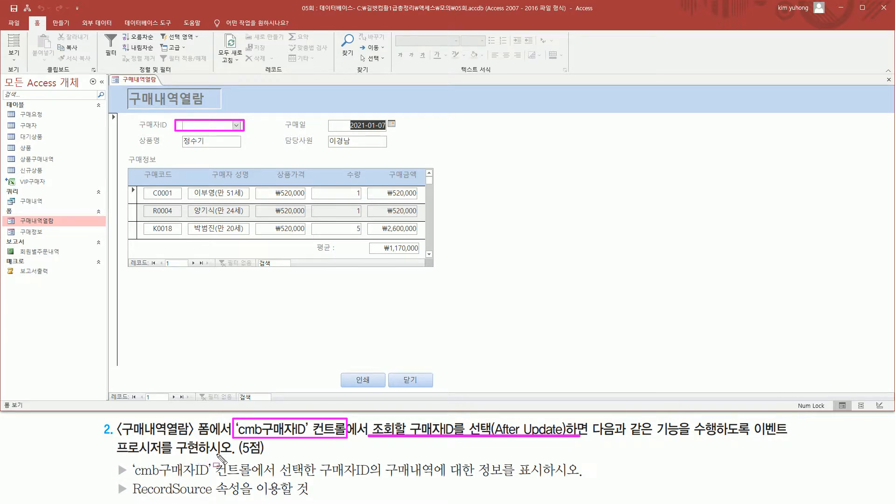
{"action": "mouse_move", "coordinate": [131, 459]}
{"action": "left_mouse_down"}
{"action": "mouse_move", "coordinate": [171, 482]}
{"action": "mouse_move", "coordinate": [588, 480]}
{"action": "left_mouse_up"}
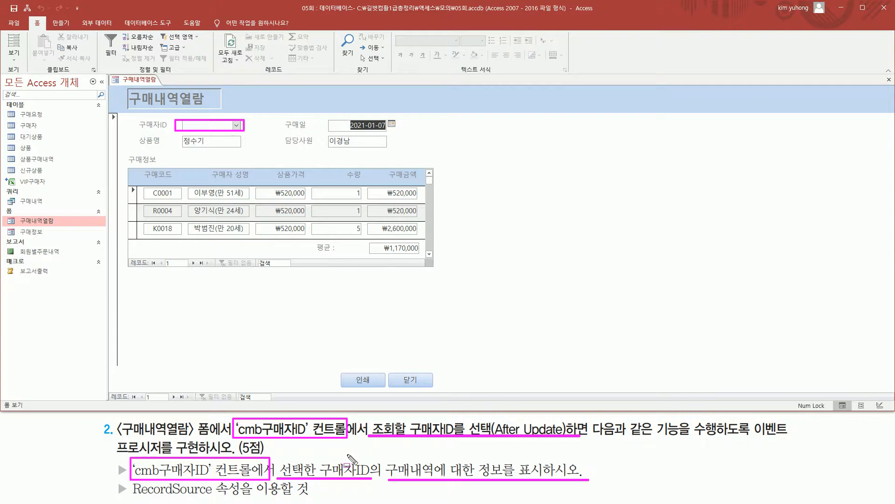
{"action": "left_click_drag", "start_coordinate": [135, 497], "coordinate": [312, 497]}
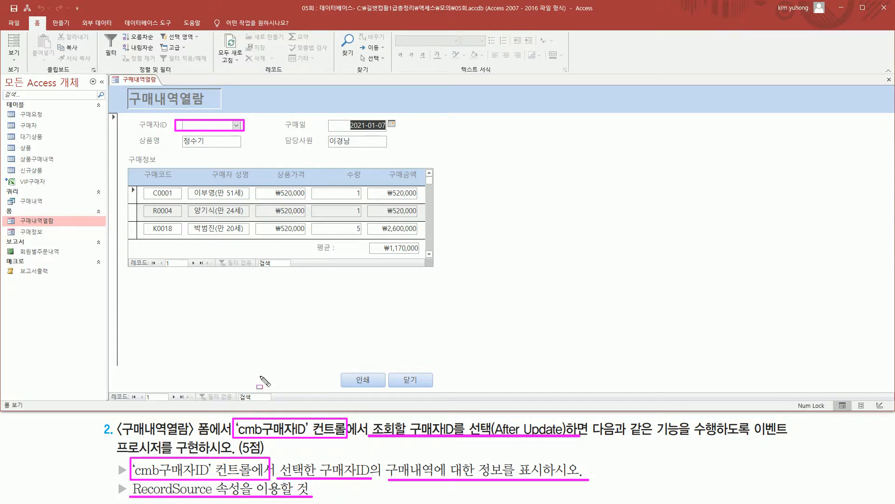
{"action": "left_click_drag", "start_coordinate": [186, 116], "coordinate": [231, 134]}
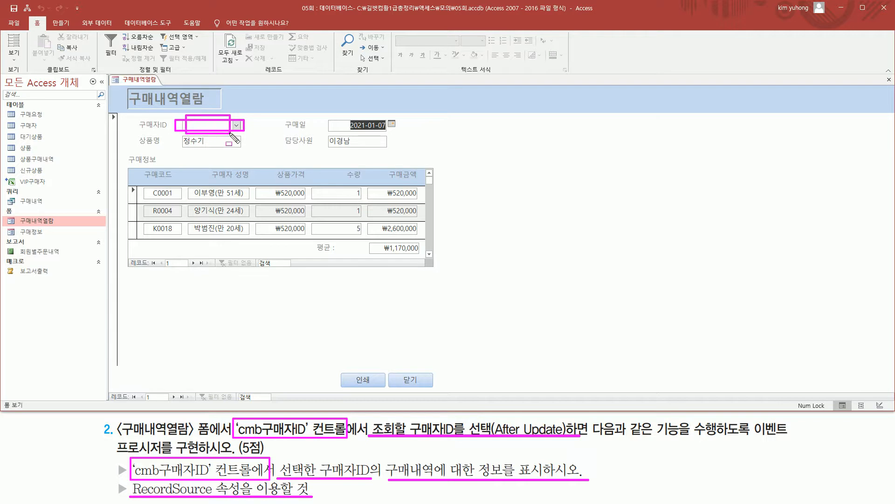
{"action": "mouse_move", "coordinate": [126, 165]}
{"action": "left_mouse_down"}
{"action": "mouse_move", "coordinate": [313, 266]}
{"action": "mouse_move", "coordinate": [433, 266]}
{"action": "left_mouse_up"}
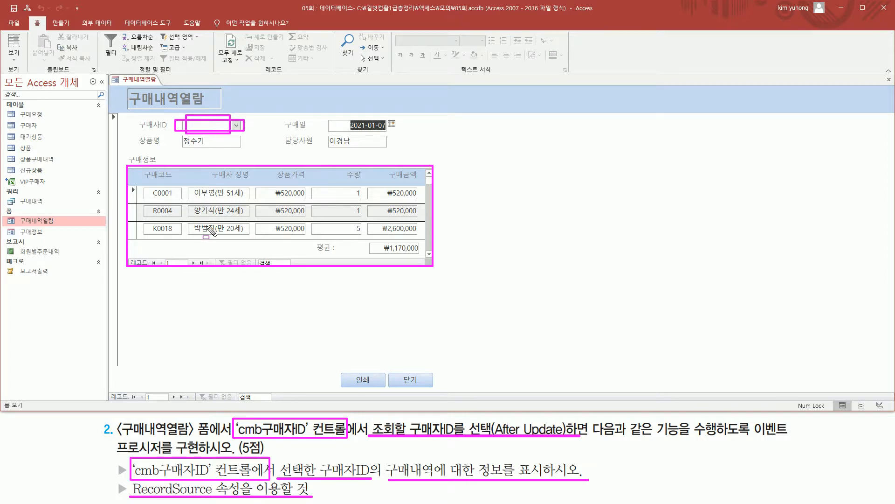
{"action": "key", "text": "Escape"}
- Switch the 구매내역열람 form to Design view and locate the 구매자ID combo box and the 구매정보 subform
{"action": "left_click", "coordinate": [14, 51]}
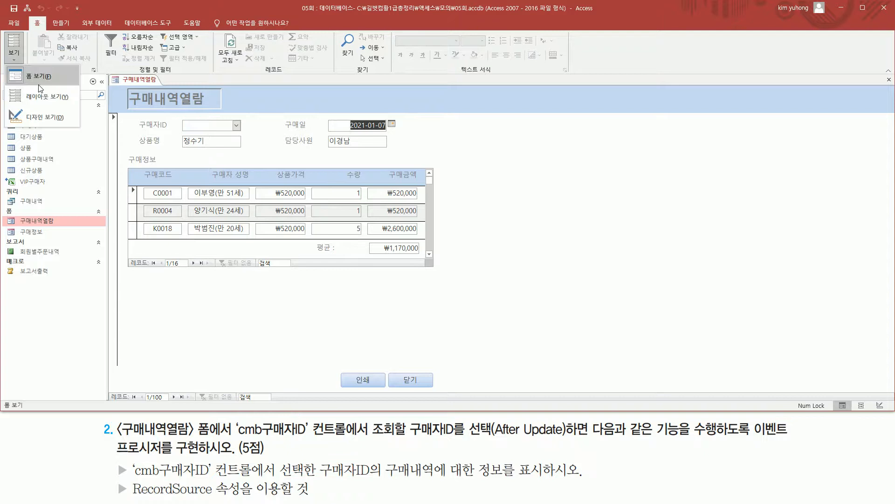
{"action": "left_click", "coordinate": [46, 117]}
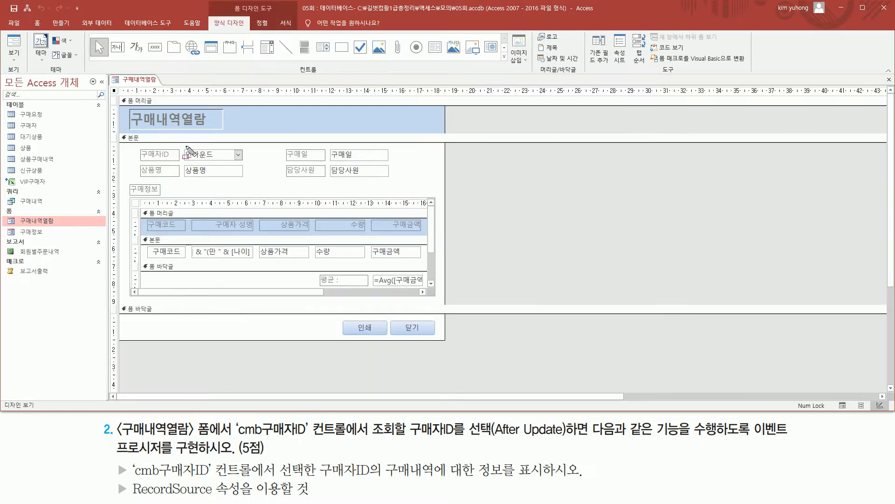
{"action": "left_click_drag", "start_coordinate": [184, 146], "coordinate": [250, 162]}
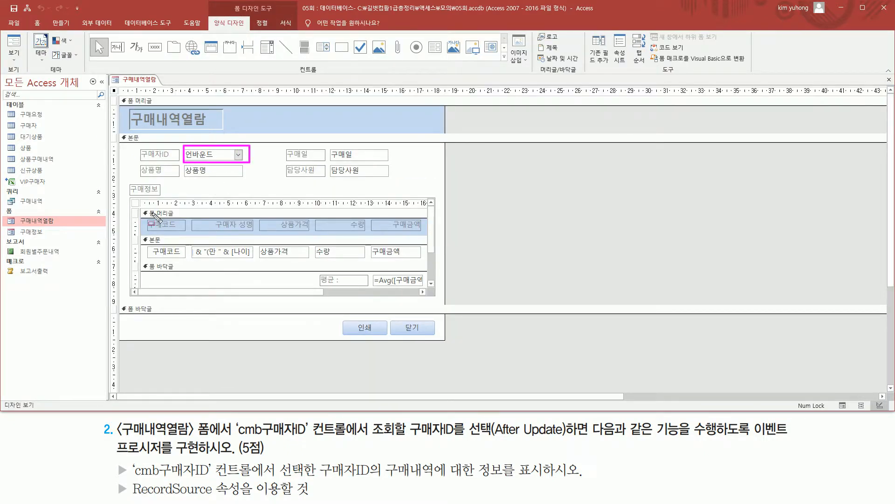
{"action": "left_click_drag", "start_coordinate": [130, 195], "coordinate": [438, 300]}
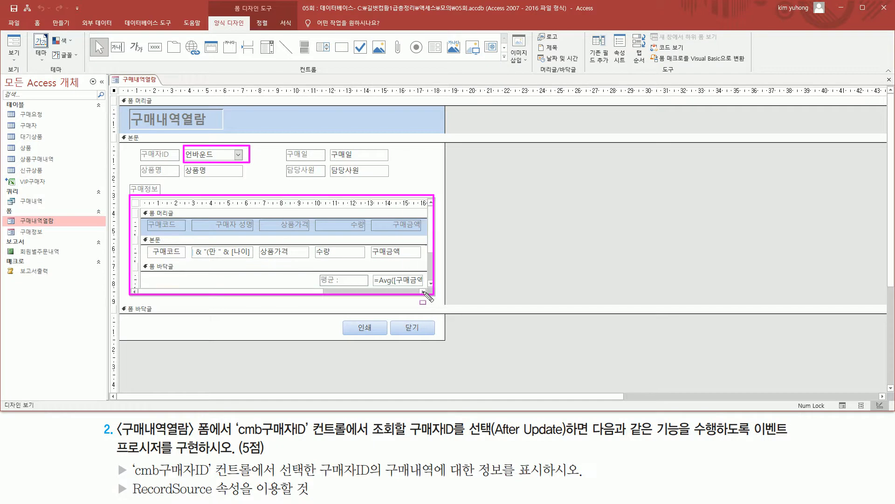
{"action": "left_click", "coordinate": [135, 203]}
{"action": "left_click", "coordinate": [135, 203]}
{"action": "mouse_move", "coordinate": [145, 203]}
{"action": "left_mouse_down"}
{"action": "mouse_move", "coordinate": [191, 203]}
{"action": "mouse_move", "coordinate": [134, 255]}
{"action": "left_mouse_up"}
{"action": "key", "text": "Escape"}
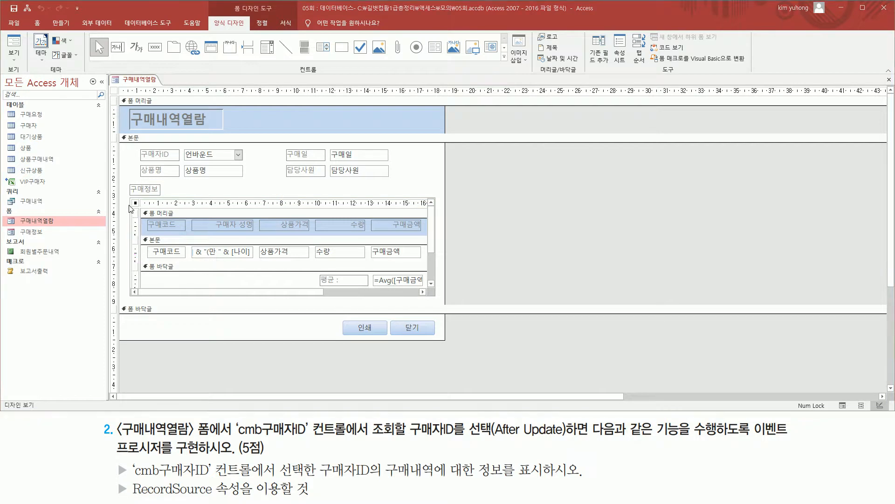
- Show the form properties of the 구매정보 subform and check which query its 레코드 원본 property uses
{"action": "double_click", "coordinate": [135, 204]}
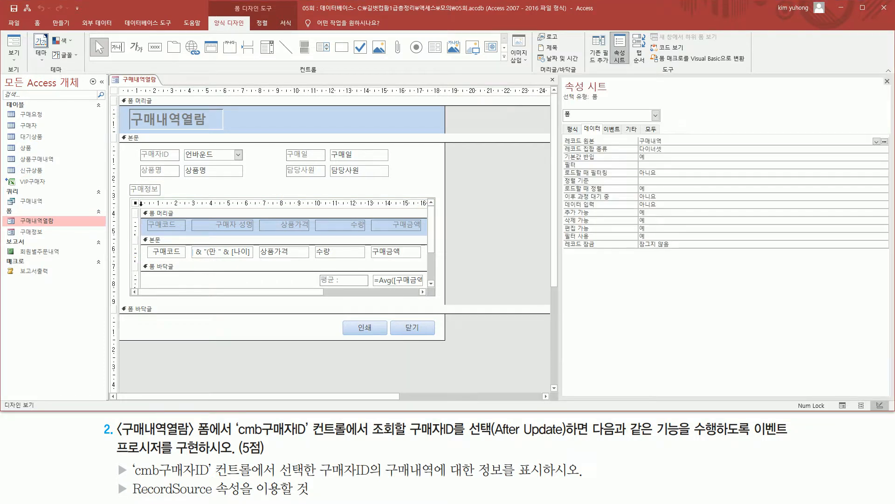
{"action": "left_click_drag", "start_coordinate": [582, 123], "coordinate": [604, 144]}
{"action": "left_click_drag", "start_coordinate": [123, 192], "coordinate": [436, 299]}
{"action": "left_click_drag", "start_coordinate": [637, 134], "coordinate": [667, 146]}
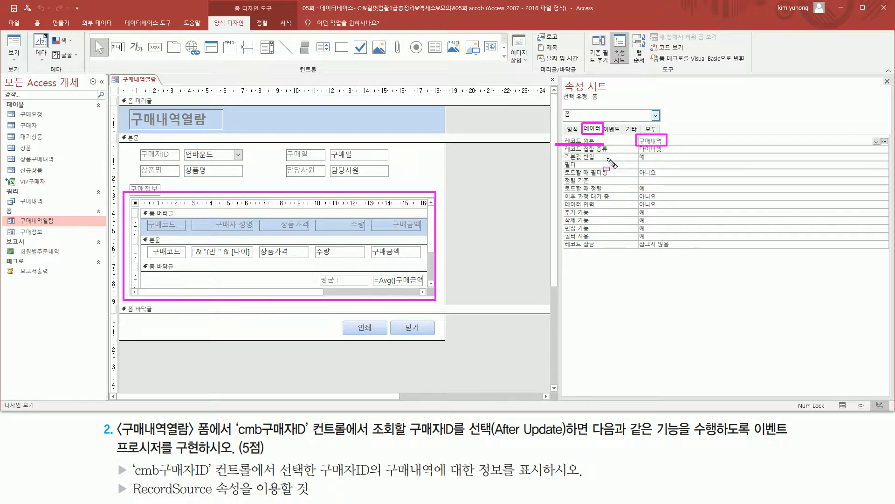
{"action": "left_click_drag", "start_coordinate": [13, 195], "coordinate": [51, 207]}
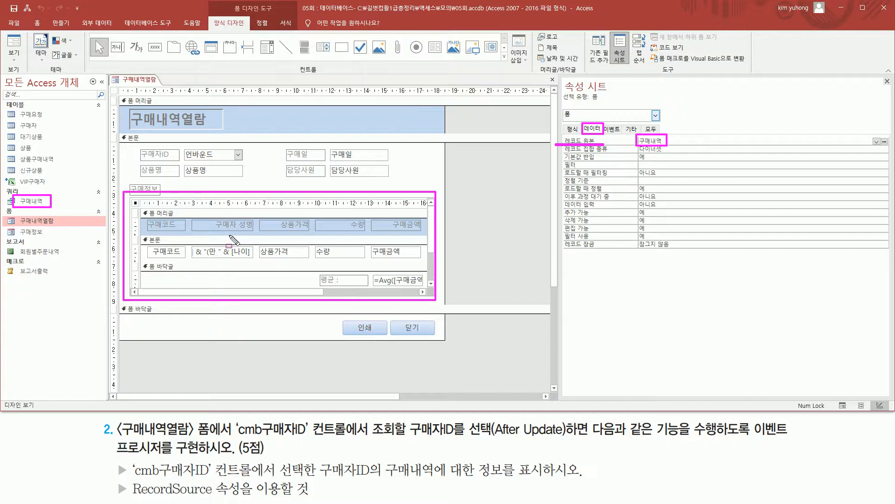
{"action": "key", "text": "Escape"}
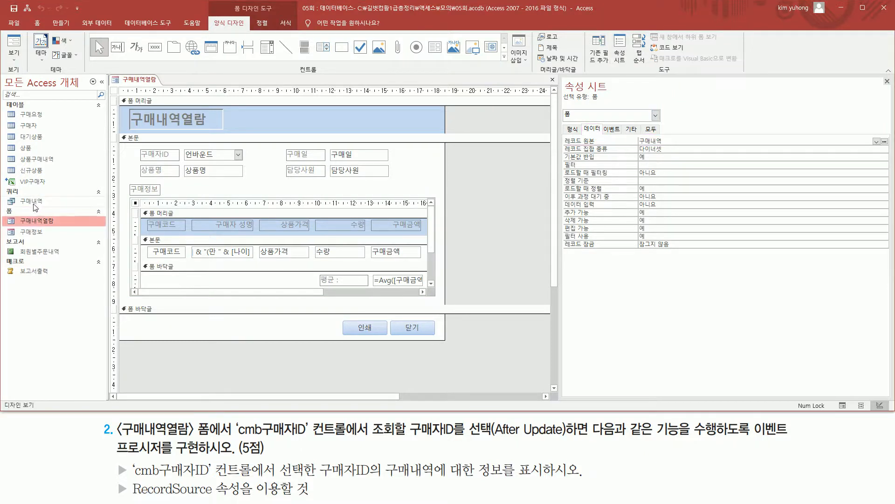
- Open the 구매내역 query, examine its fields for the 구매자ID column, and close the query
{"action": "left_click", "coordinate": [38, 205]}
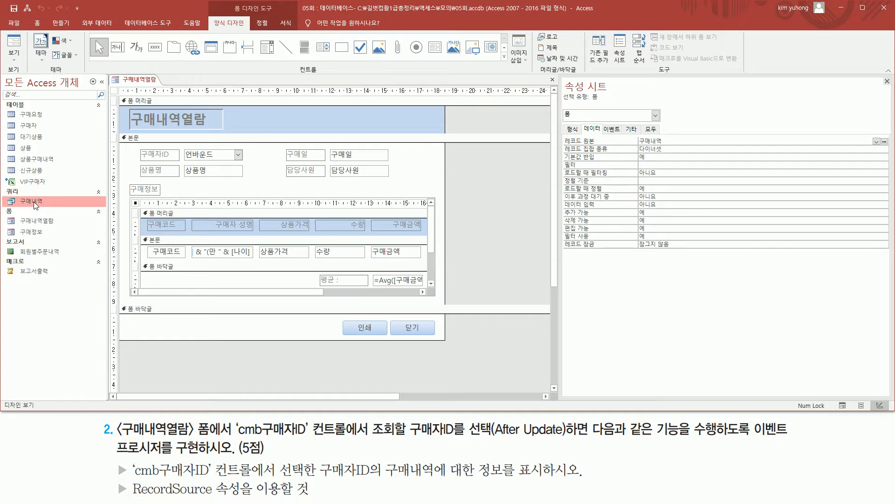
{"action": "double_click", "coordinate": [33, 201]}
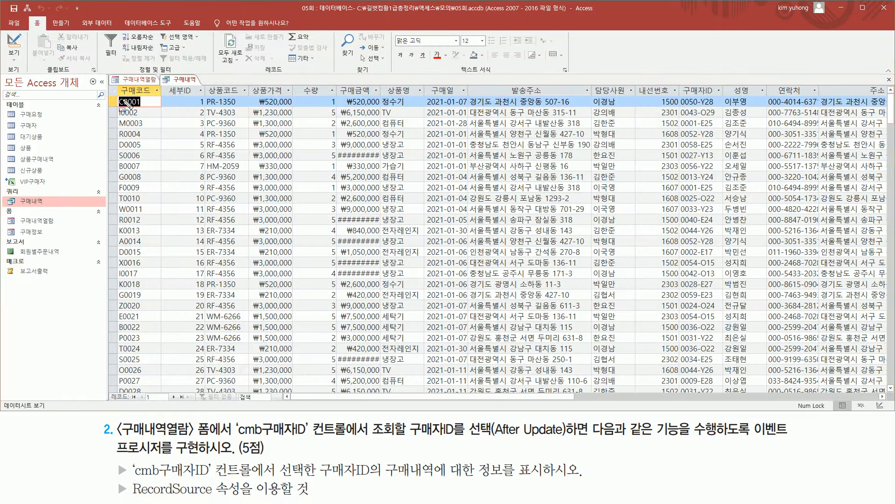
{"action": "mouse_move", "coordinate": [122, 86]}
{"action": "left_mouse_down"}
{"action": "mouse_move", "coordinate": [195, 103]}
{"action": "mouse_move", "coordinate": [888, 99]}
{"action": "left_mouse_up"}
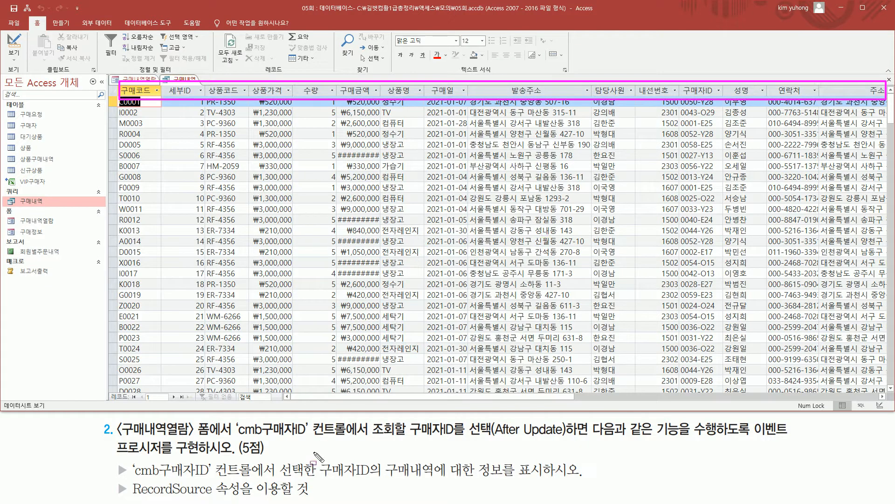
{"action": "left_click_drag", "start_coordinate": [126, 463], "coordinate": [214, 481]}
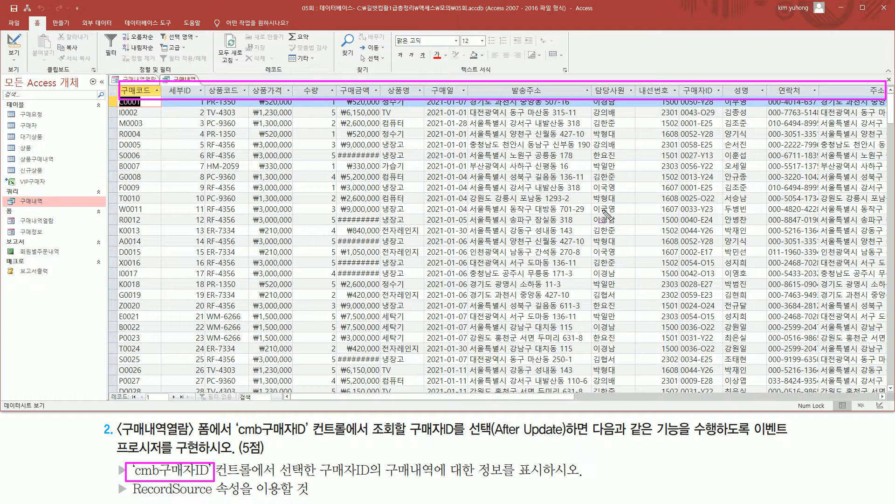
{"action": "left_click_drag", "start_coordinate": [682, 76], "coordinate": [715, 99]}
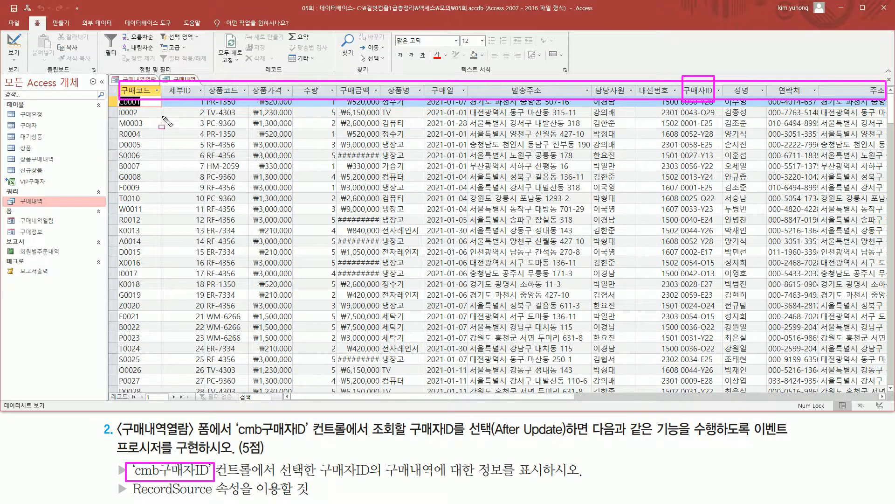
{"action": "key", "text": "Escape"}
{"action": "left_click_drag", "start_coordinate": [684, 82], "coordinate": [720, 99]}
{"action": "key", "text": "Escape"}
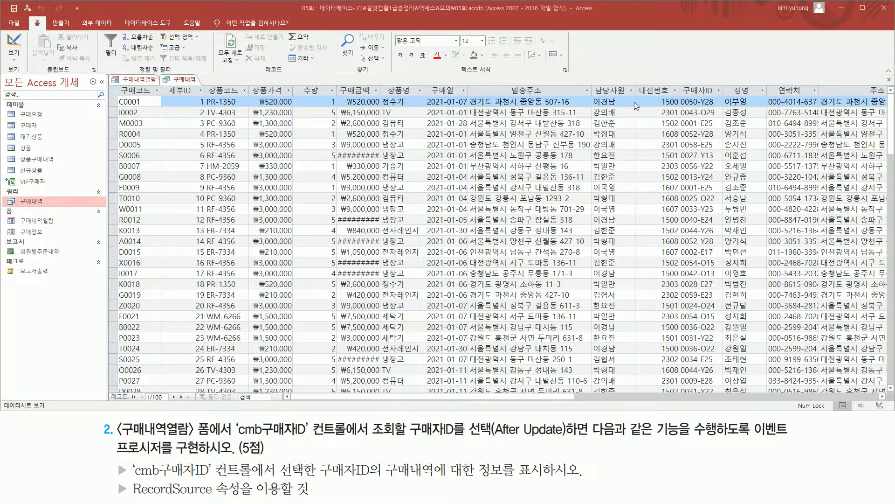
{"action": "left_click", "coordinate": [890, 82]}
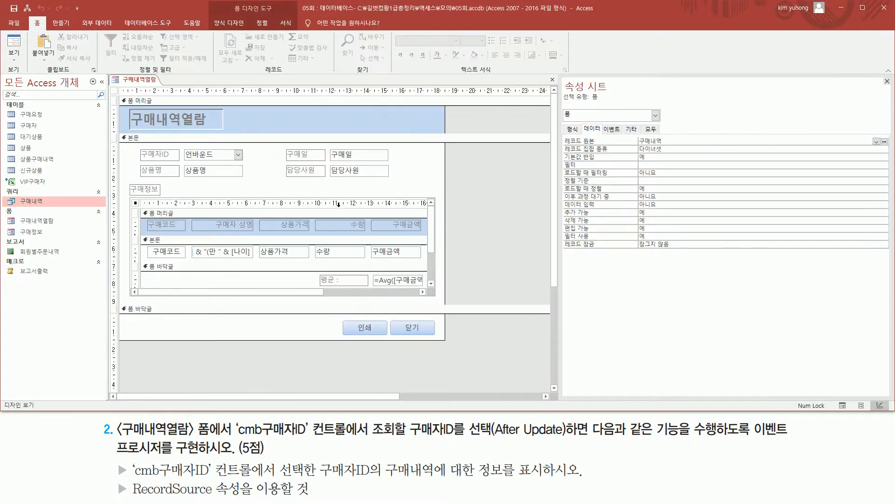
{"action": "left_click_drag", "start_coordinate": [233, 416], "coordinate": [320, 439]}
{"action": "left_click_drag", "start_coordinate": [187, 144], "coordinate": [242, 162]}
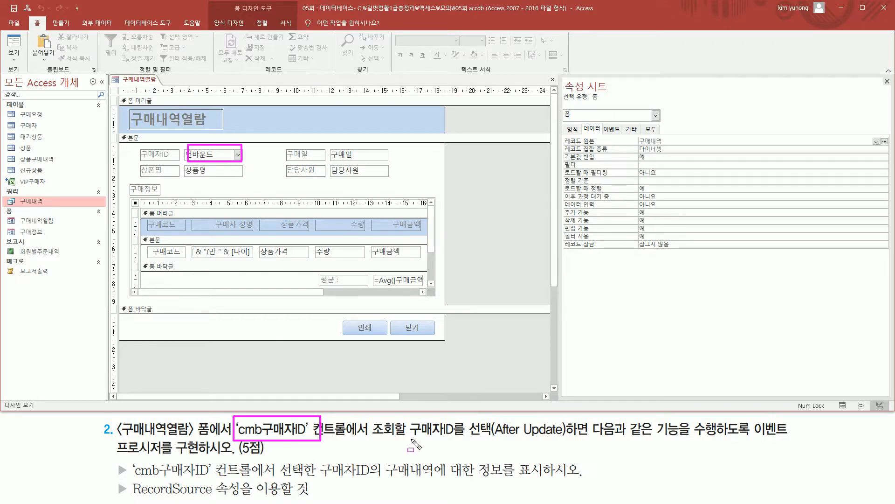
{"action": "left_click_drag", "start_coordinate": [409, 439], "coordinate": [567, 437]}
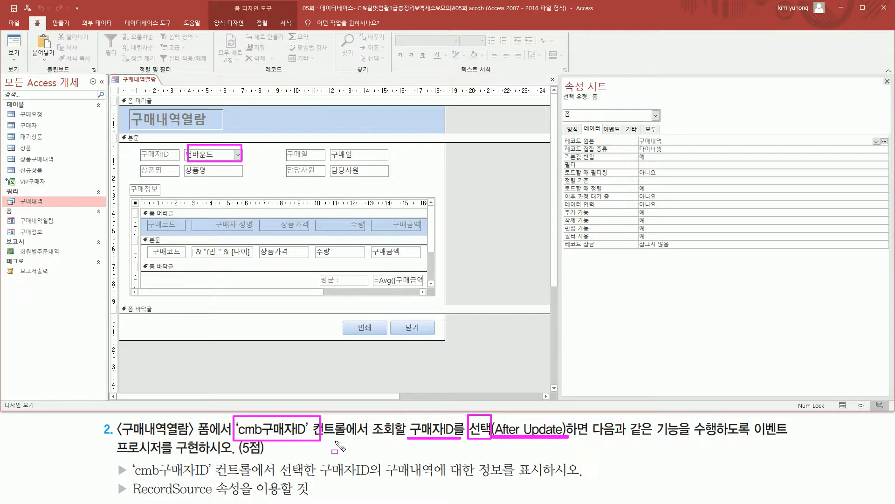
{"action": "key", "text": "Escape"}
- Create an After Update event procedure for the cmb구매자ID combo box with the code builder
{"action": "left_click", "coordinate": [233, 156]}
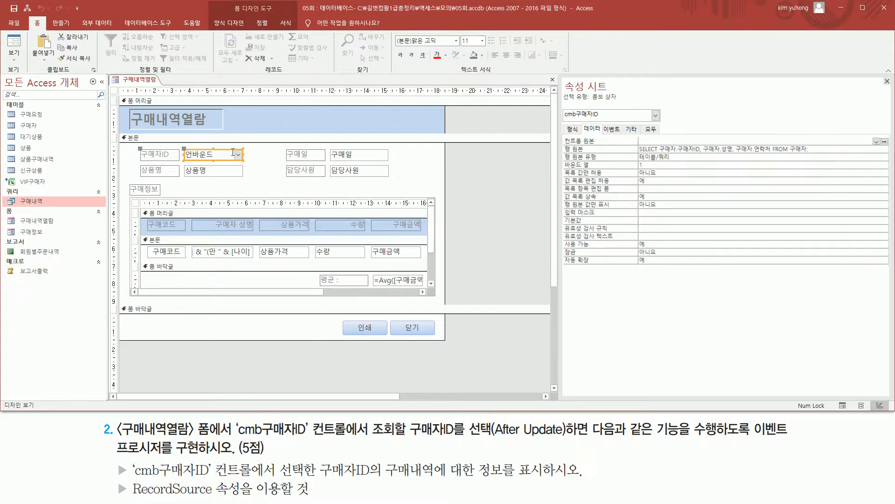
{"action": "left_click", "coordinate": [617, 131]}
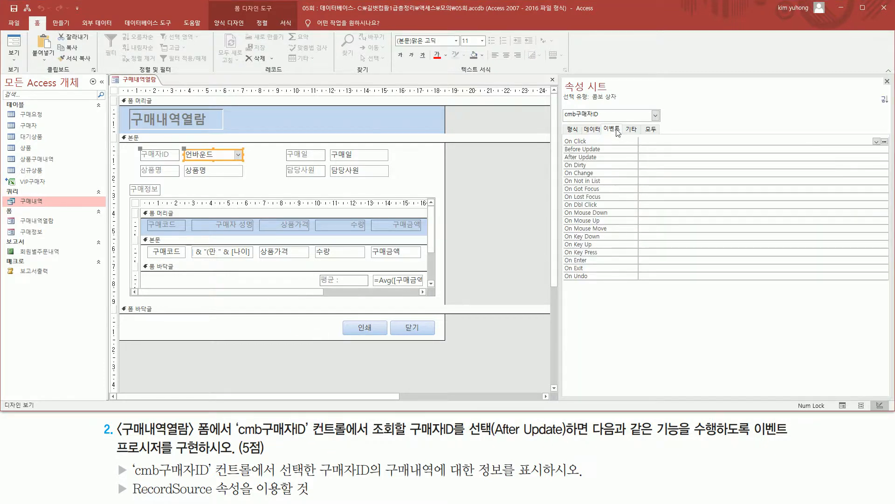
{"action": "left_click_drag", "start_coordinate": [562, 151], "coordinate": [616, 160]}
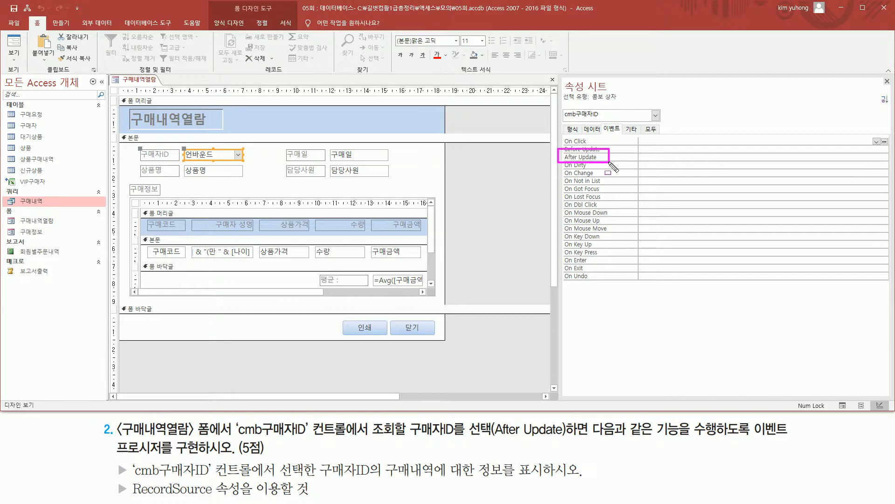
{"action": "key", "text": "Escape"}
{"action": "left_click", "coordinate": [765, 157]}
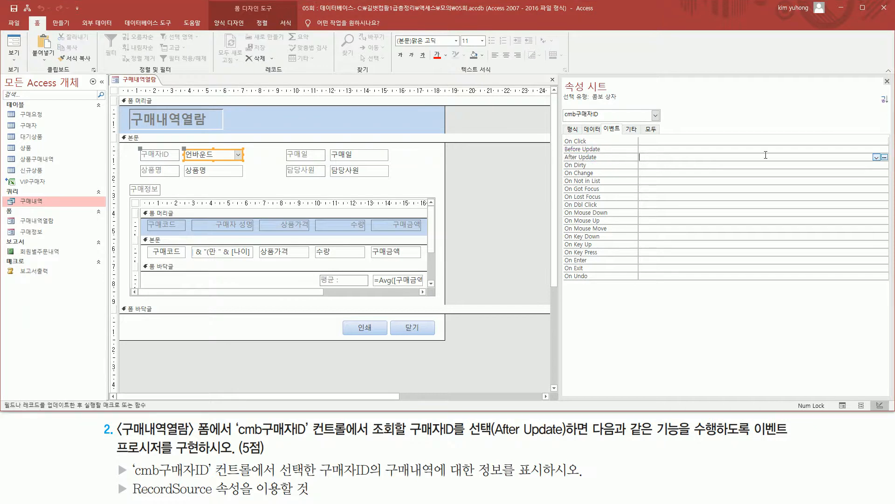
{"action": "left_click", "coordinate": [884, 158]}
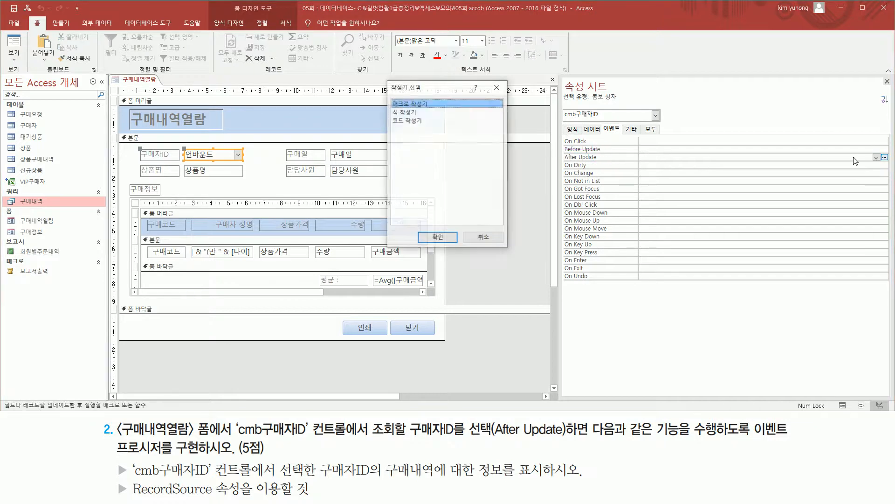
{"action": "left_click", "coordinate": [425, 120]}
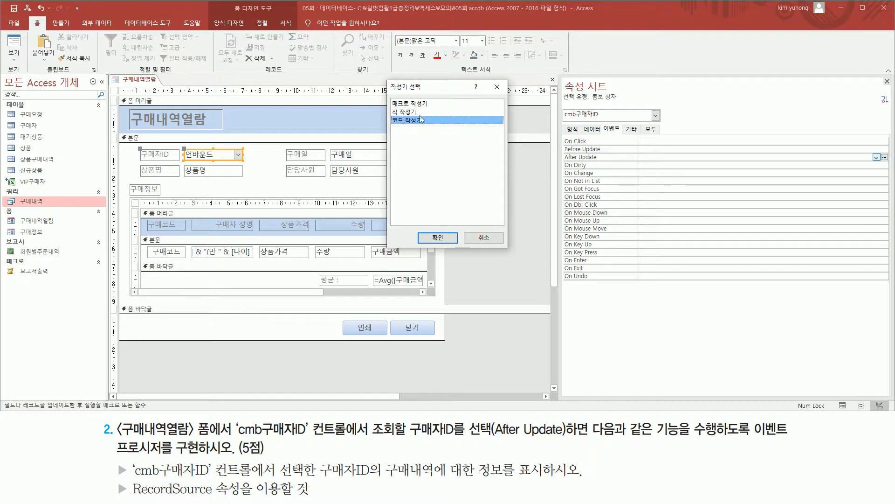
{"action": "left_click", "coordinate": [439, 238]}
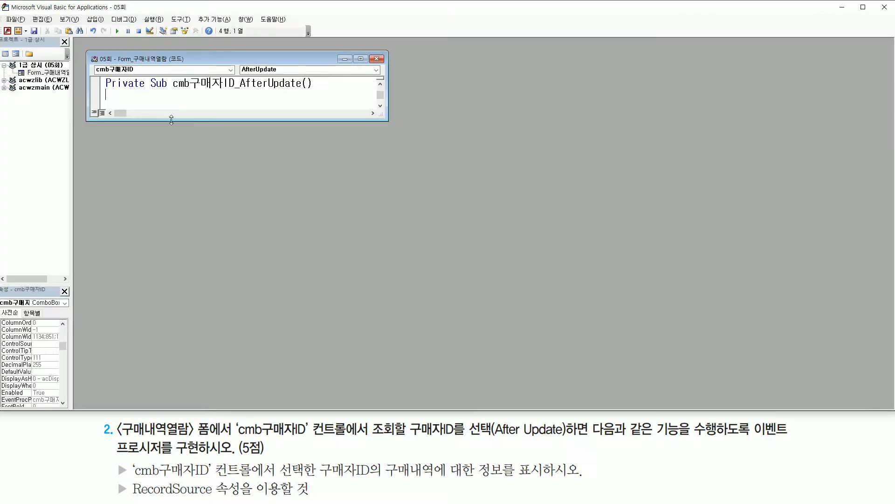
- Enlarge the code window and add blank lines inside the cmb구매자ID_AfterUpdate procedure
{"action": "left_click_drag", "start_coordinate": [381, 118], "coordinate": [472, 266]}
{"action": "key", "text": "Return"}
{"action": "key", "text": "Return"}
{"action": "key", "text": "Return"}
{"action": "left_click", "coordinate": [118, 125]}
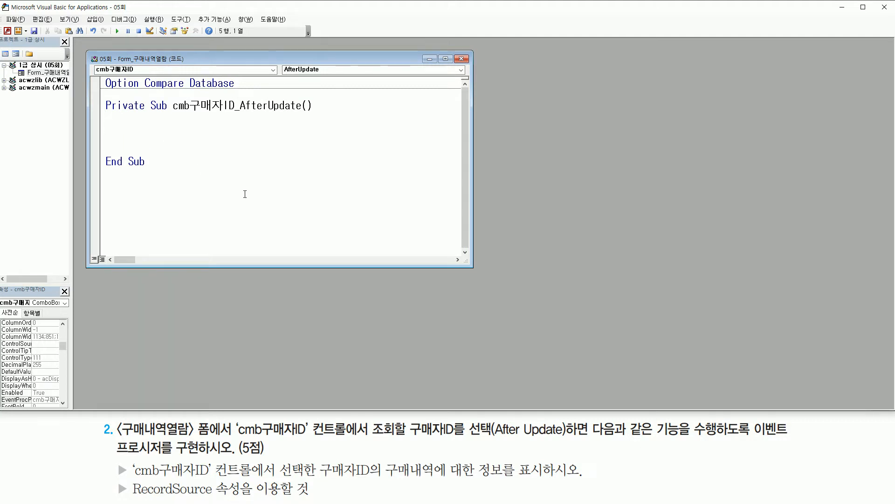
- Begin the procedure's statement as me.RecordSource = "구매자ID = cmb구매자ID, leaving the string open
{"action": "type", "text": "me."}
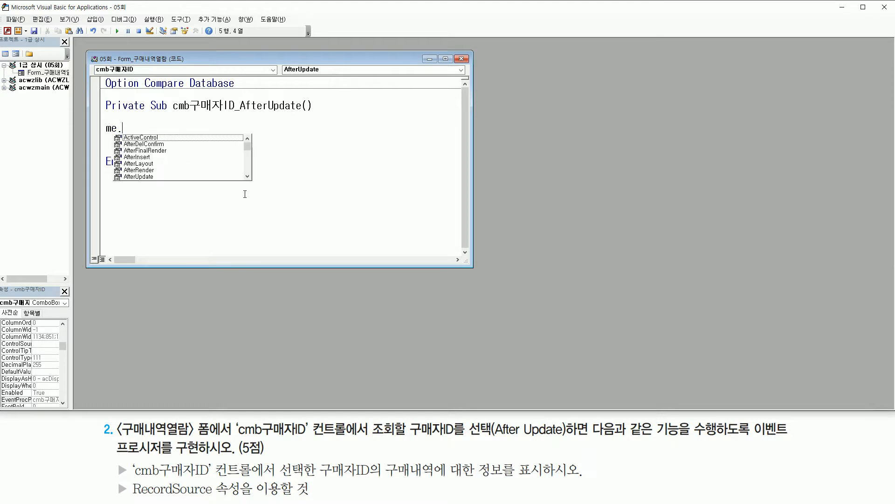
{"action": "type", "text": "rec"}
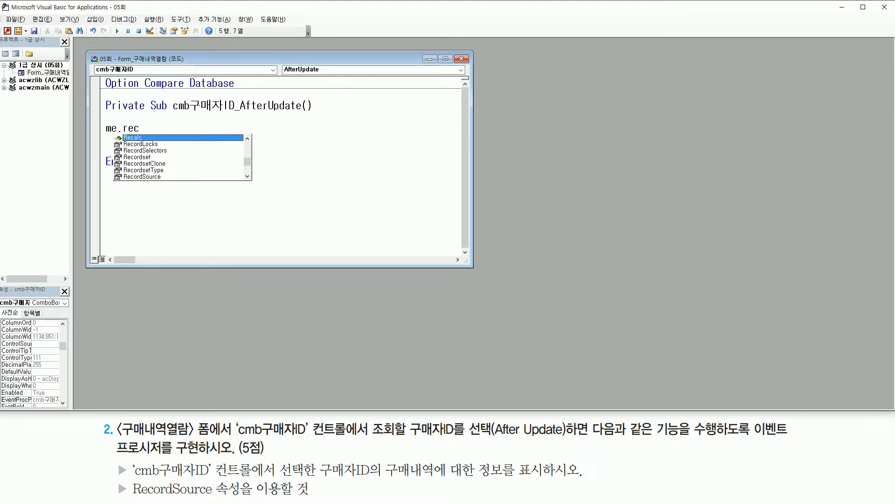
{"action": "type", "text": "ords"}
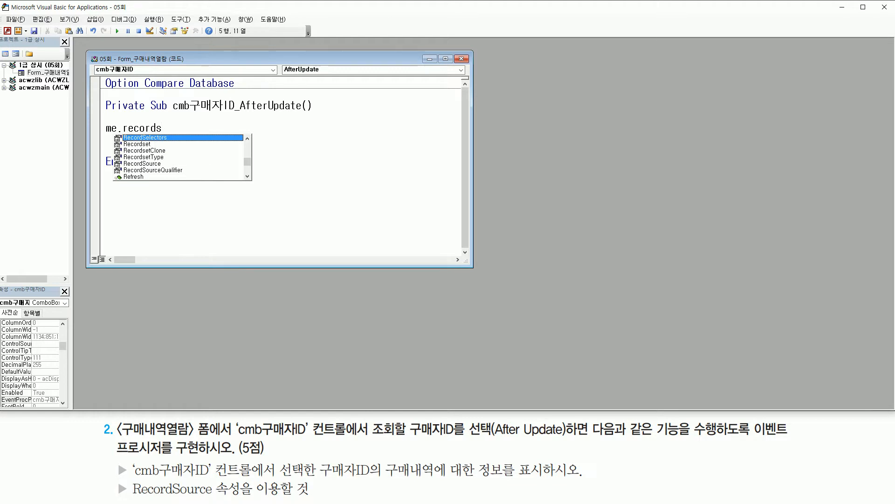
{"action": "type", "text": "out"}
{"action": "key", "text": "Tab"}
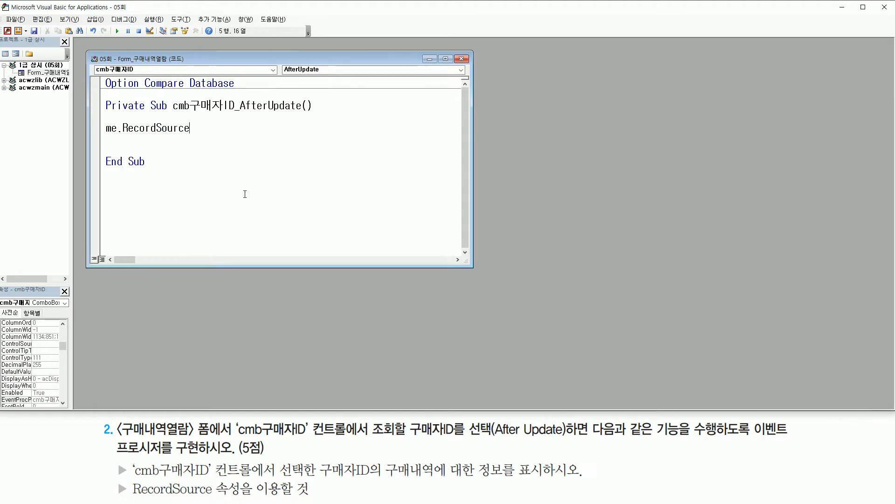
{"action": "type", "text": "="}
{"action": "type", "text": "구매자ID = cmb구매자ID"}
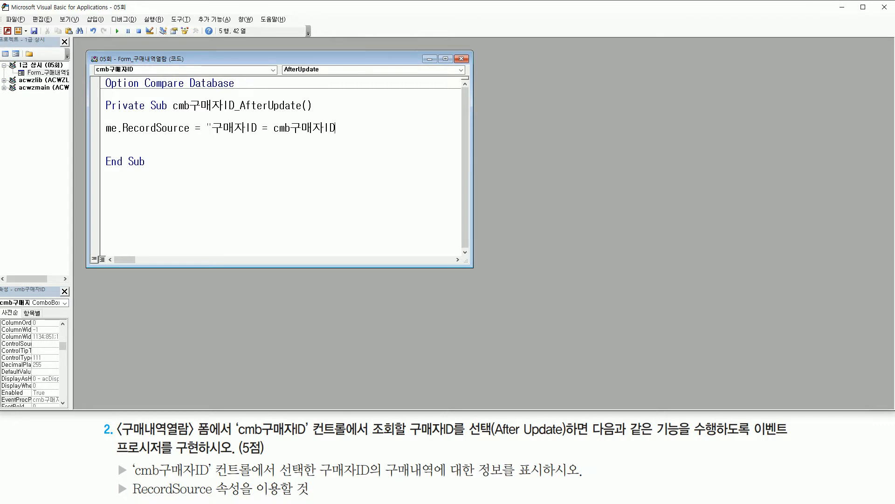
- Separate the control name from the string so the condition reads "구매자ID = '" & cmb구매자ID & "'"
{"action": "left_click_drag", "start_coordinate": [273, 134], "coordinate": [339, 134]}
{"action": "key", "text": "Escape"}
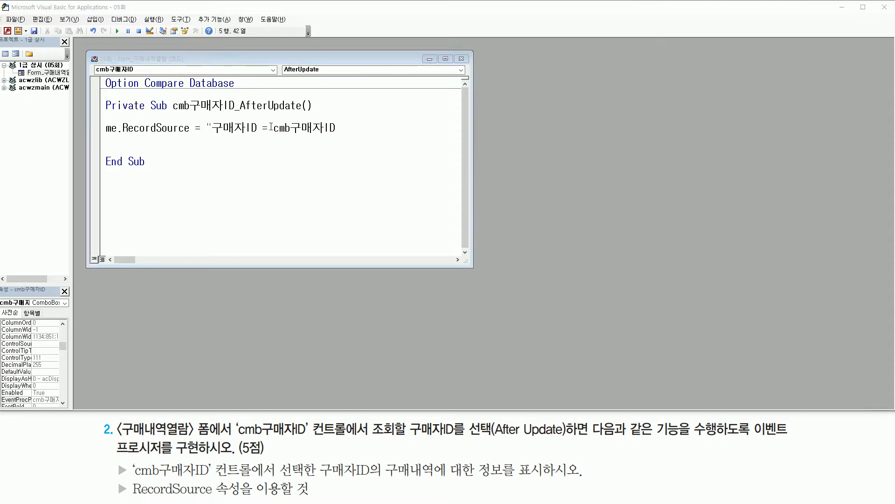
{"action": "left_click", "coordinate": [271, 127]}
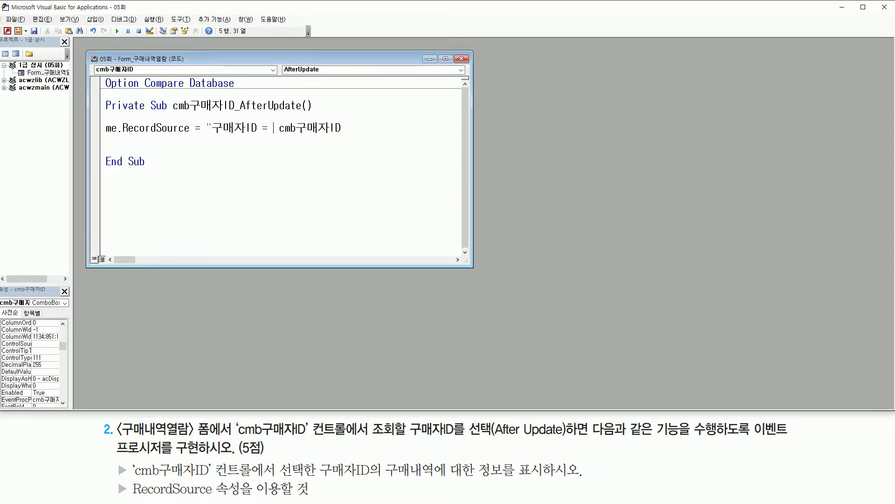
{"action": "type", "text": "'\""}
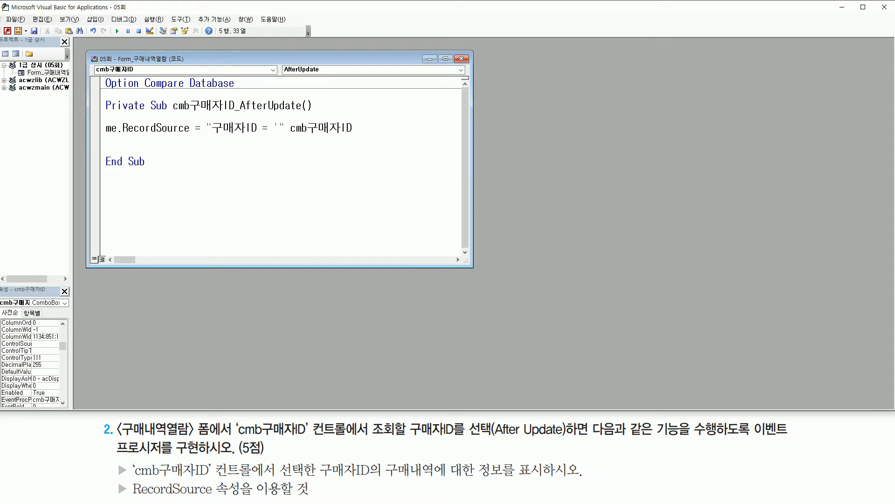
{"action": "type", "text": " &"}
{"action": "key", "text": "End"}
{"action": "type", "text": "&"}
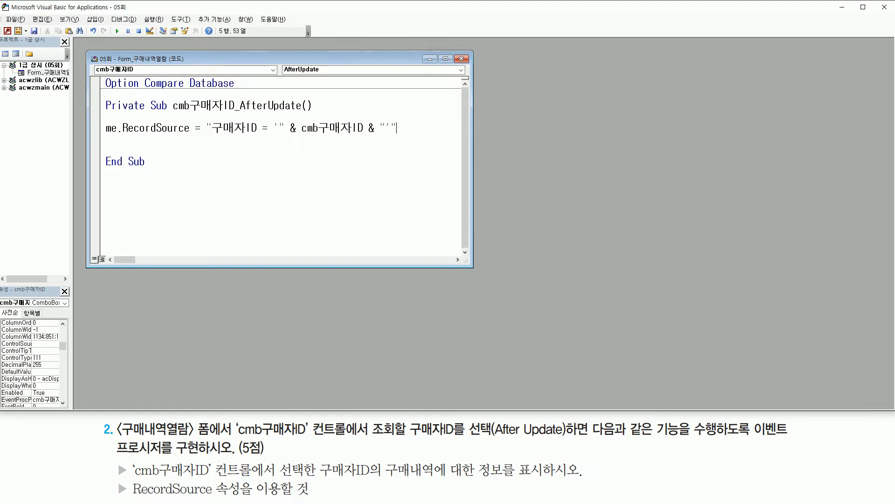
{"action": "left_click_drag", "start_coordinate": [212, 127], "coordinate": [375, 128]}
{"action": "key", "text": "ctrl+shift+d"}
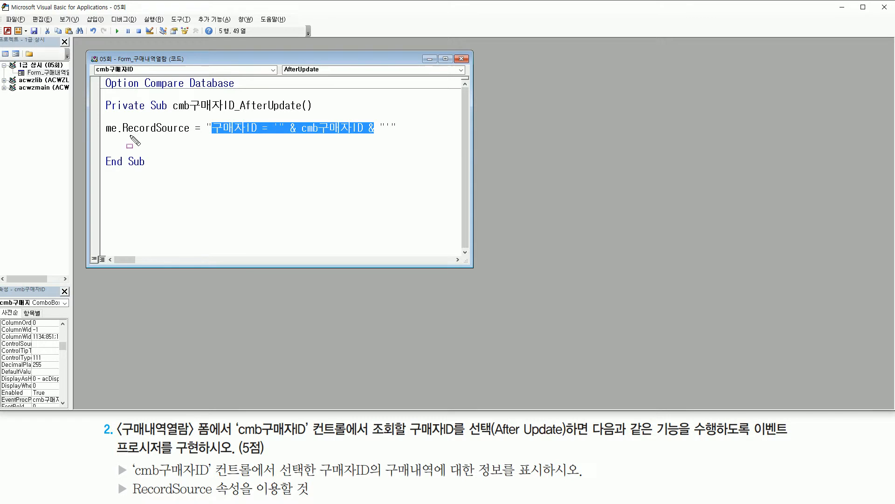
{"action": "left_click_drag", "start_coordinate": [122, 132], "coordinate": [214, 135]}
{"action": "key", "text": "Escape"}
{"action": "key", "text": "ctrl+shift+d"}
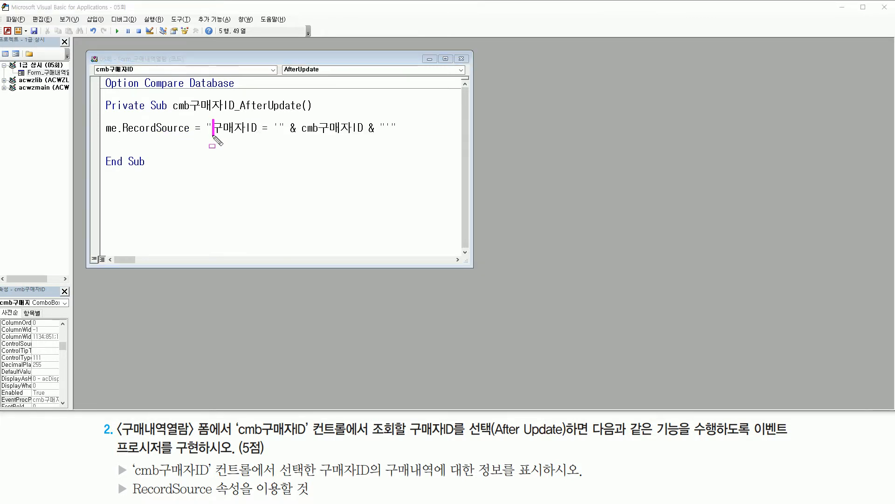
{"action": "key", "text": "Escape"}
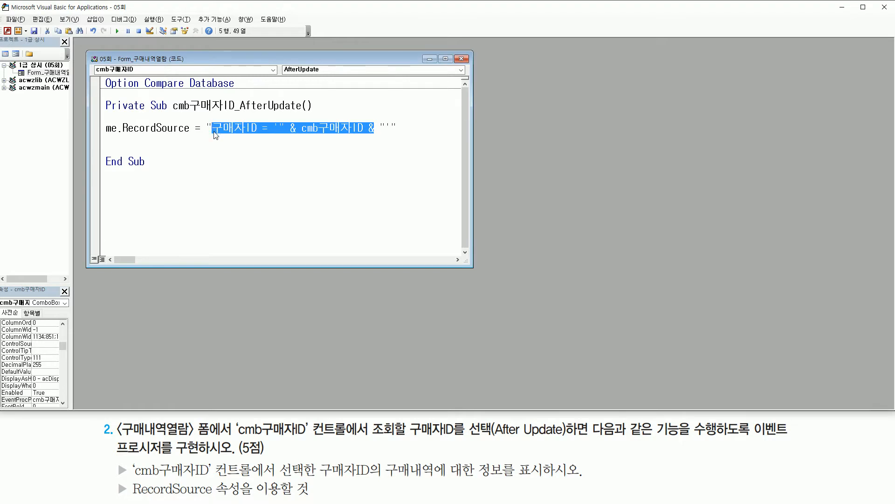
- Insert select * from 구매내역 where before the 구매자ID condition inside the string, and widen the code window to fit the whole statement
{"action": "left_click", "coordinate": [212, 130]}
{"action": "type", "text": "sel"}
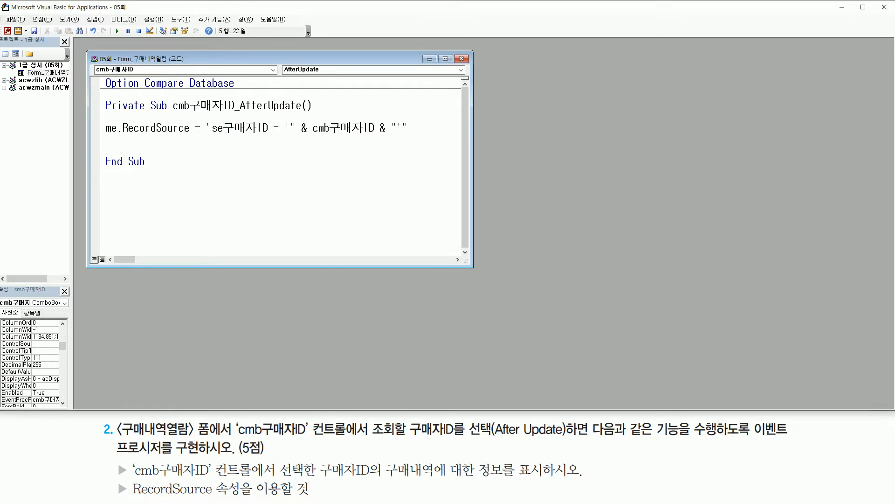
{"action": "type", "text": "ect *"}
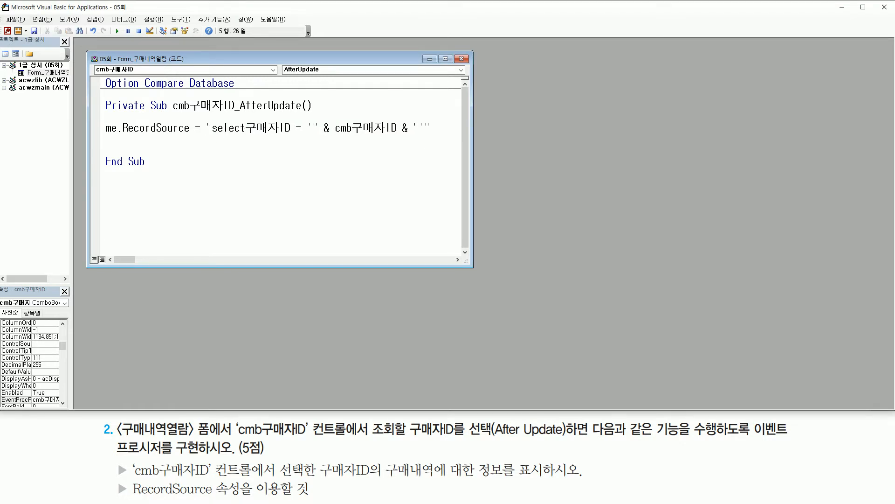
{"action": "type", "text": " f"}
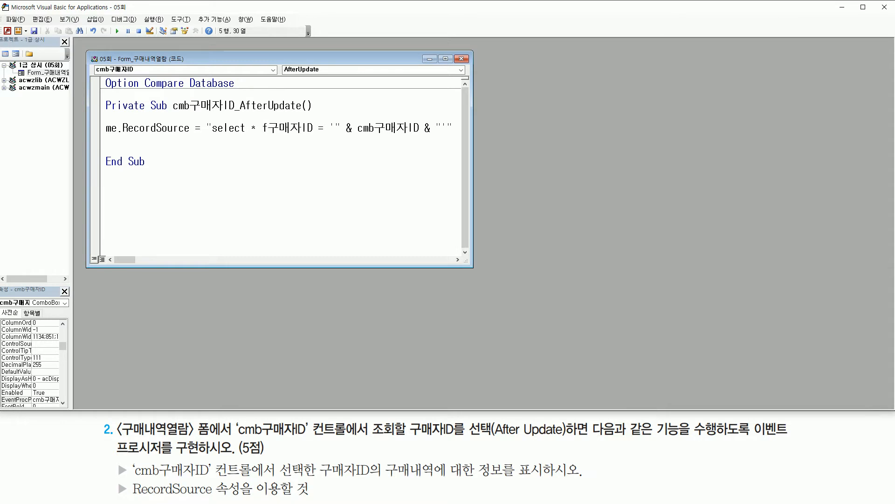
{"action": "type", "text": "rom"}
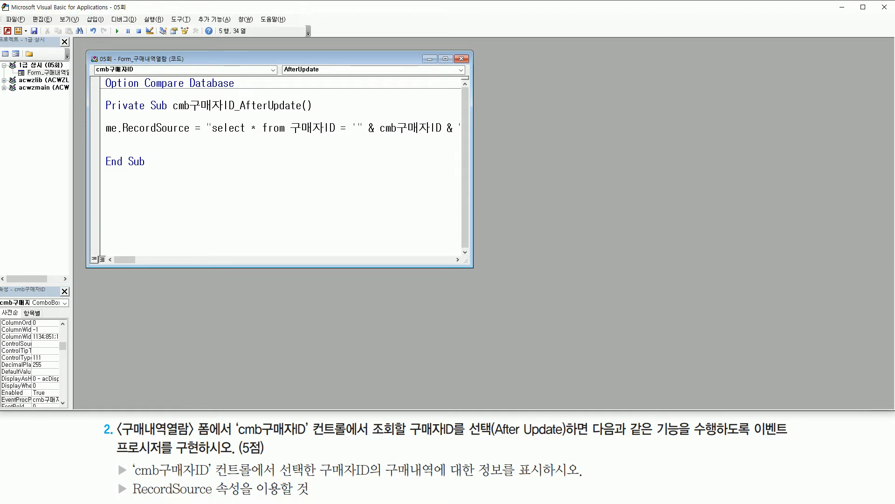
{"action": "type", "text": "구매"}
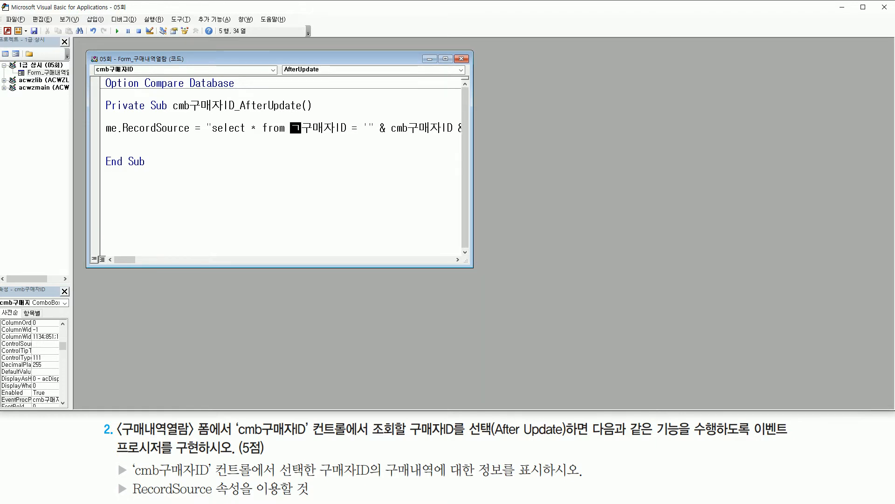
{"action": "type", "text": "내역"}
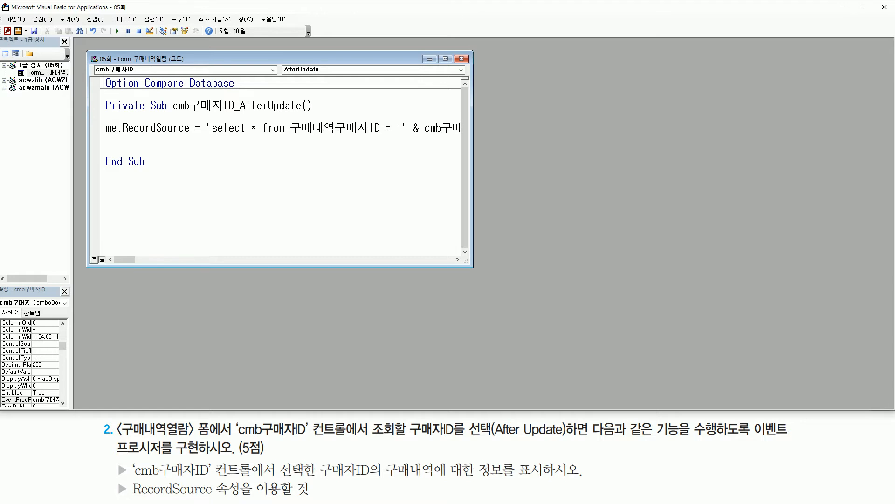
{"action": "type", "text": " where"}
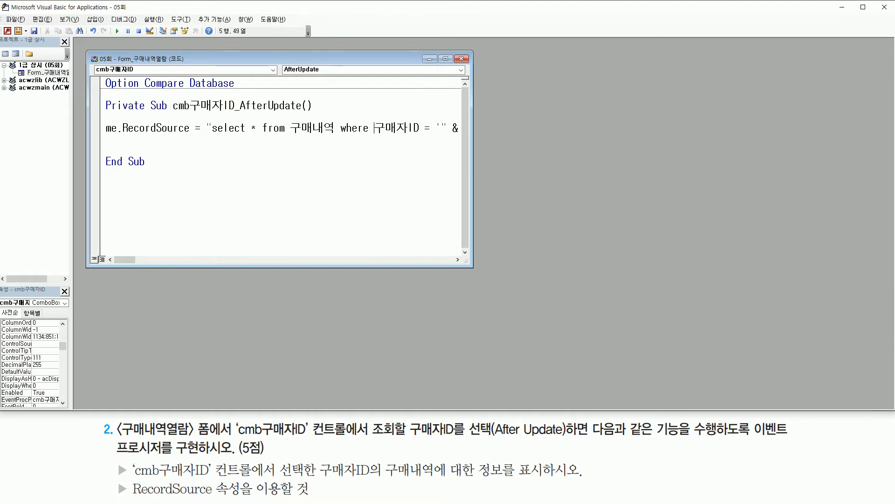
{"action": "left_click_drag", "start_coordinate": [473, 148], "coordinate": [750, 148]}
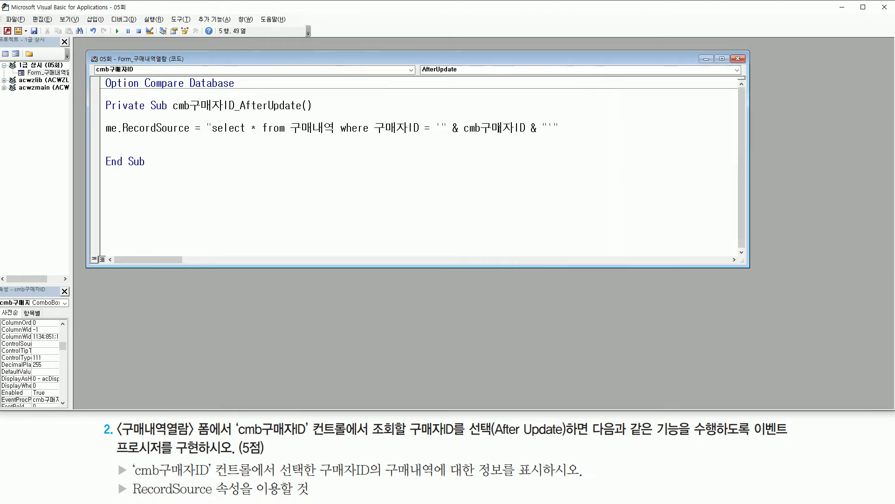
{"action": "left_click", "coordinate": [386, 143]}
{"action": "left_click_drag", "start_coordinate": [579, 126], "coordinate": [66, 128]}
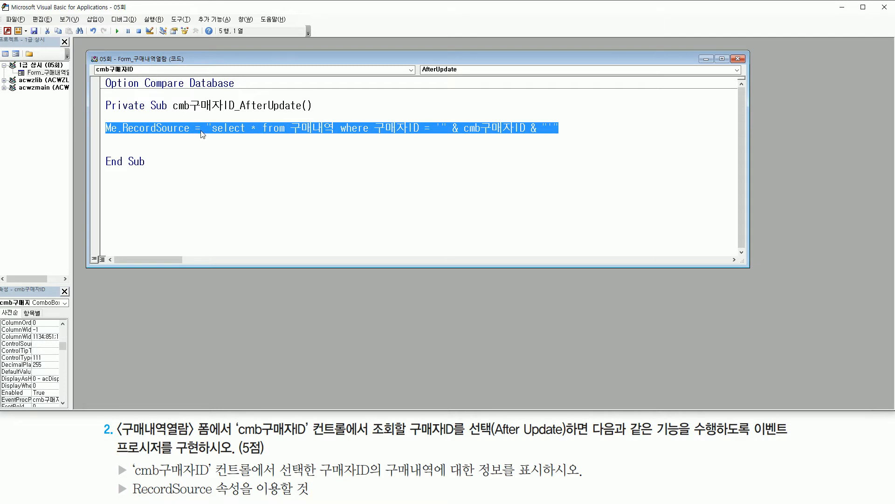
{"action": "left_click", "coordinate": [207, 143]}
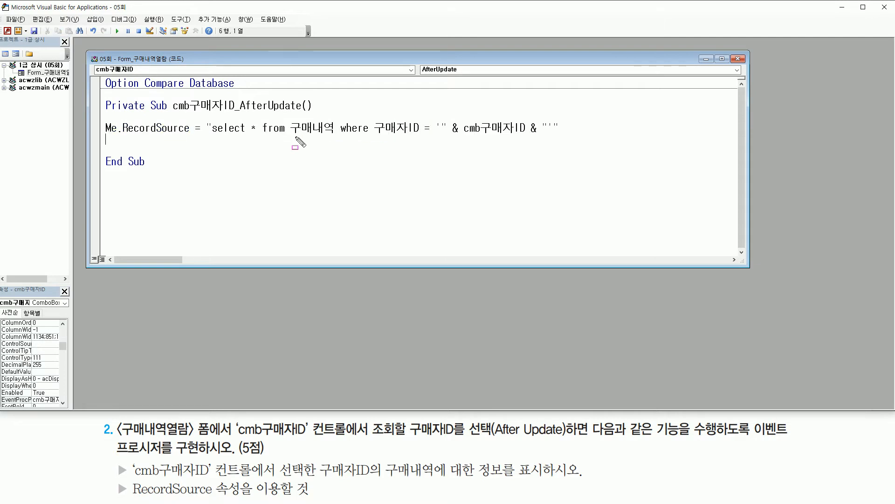
{"action": "left_click_drag", "start_coordinate": [291, 135], "coordinate": [528, 135]}
{"action": "left_click_drag", "start_coordinate": [424, 120], "coordinate": [432, 137]}
{"action": "key", "text": "Escape"}
- Return to Access, show the 구매내역열람 form in Form view, and test the procedure with the first buyer in 구매자ID
{"action": "left_click", "coordinate": [7, 31]}
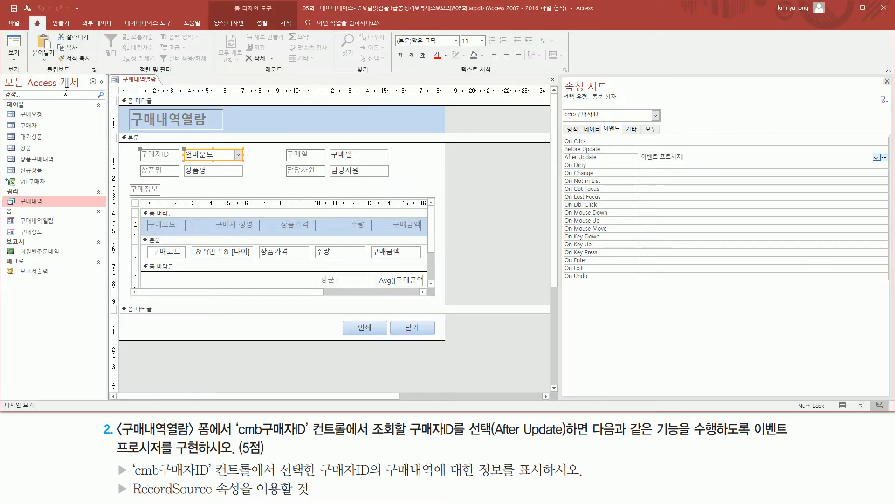
{"action": "left_click", "coordinate": [14, 44]}
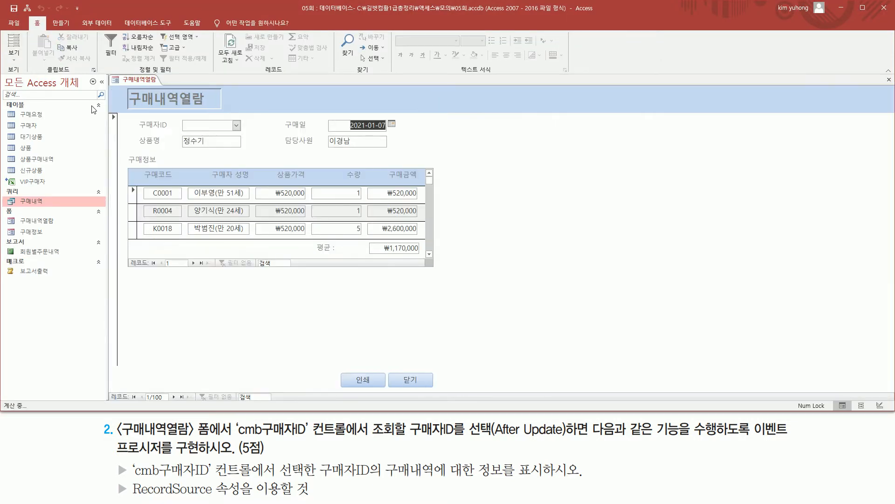
{"action": "left_click", "coordinate": [237, 125]}
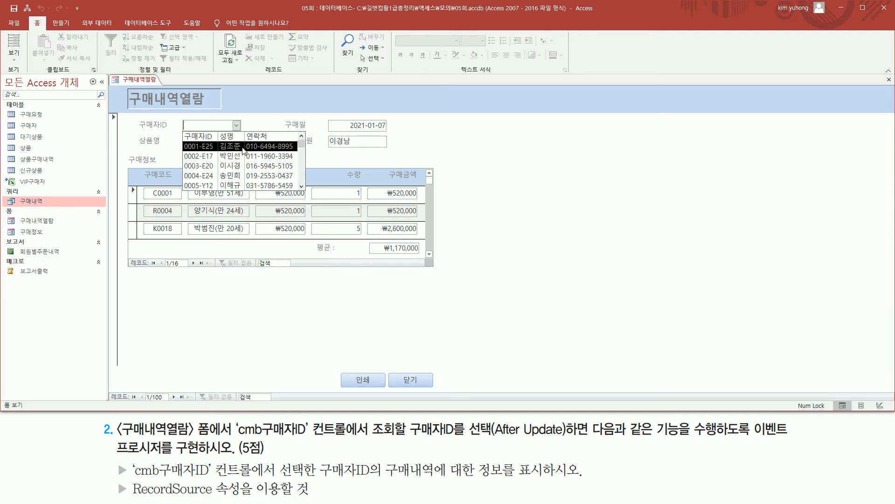
{"action": "left_click", "coordinate": [243, 146]}
{"action": "left_click_drag", "start_coordinate": [137, 116], "coordinate": [228, 133]}
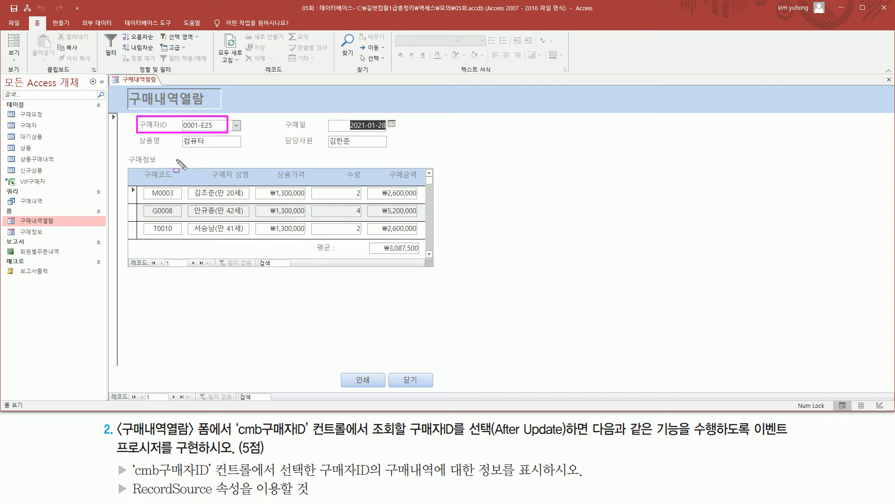
{"action": "key", "text": "Escape"}
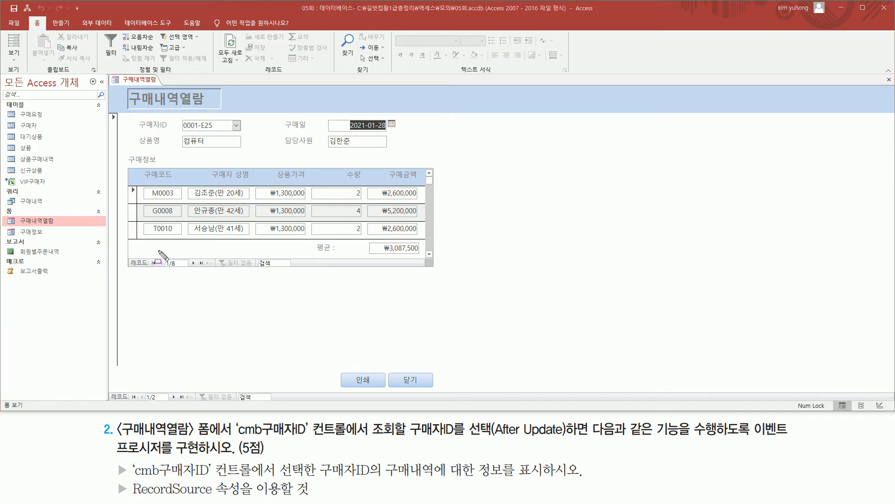
- Test the procedure again with the second buyer in 구매자ID, and close the 구매내역열람 form
{"action": "left_click", "coordinate": [237, 125]}
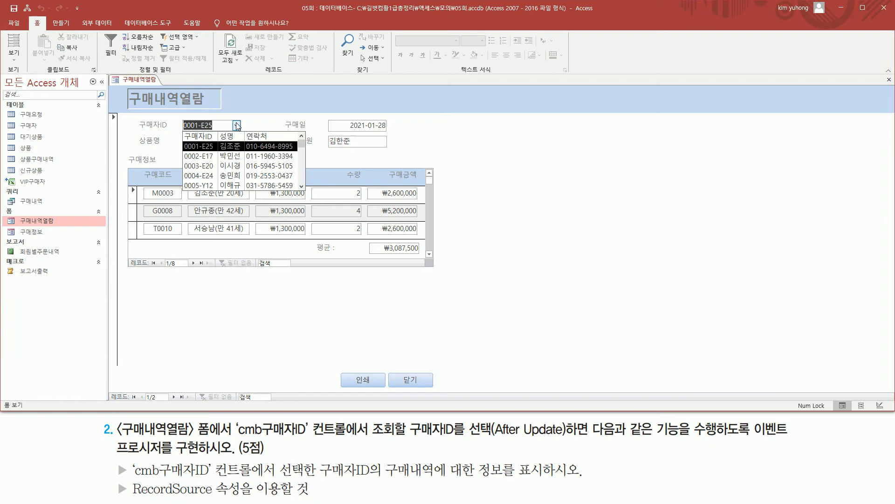
{"action": "left_click", "coordinate": [238, 158]}
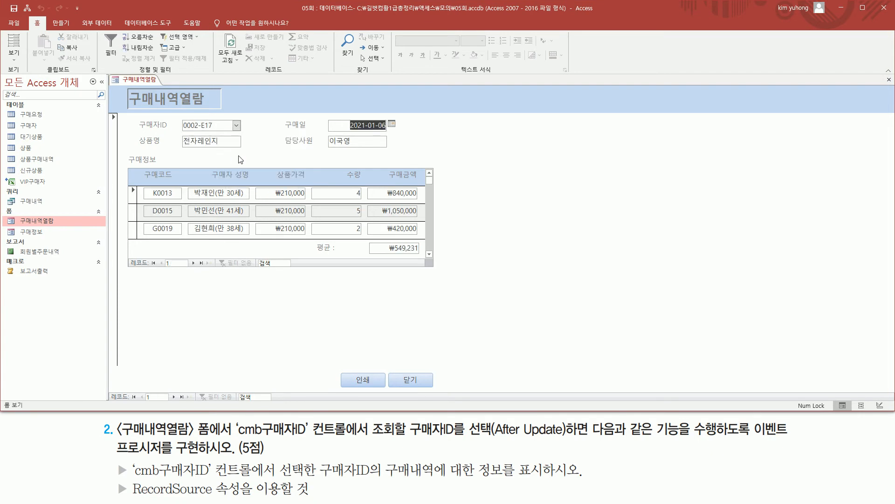
{"action": "left_click_drag", "start_coordinate": [131, 114], "coordinate": [239, 134]}
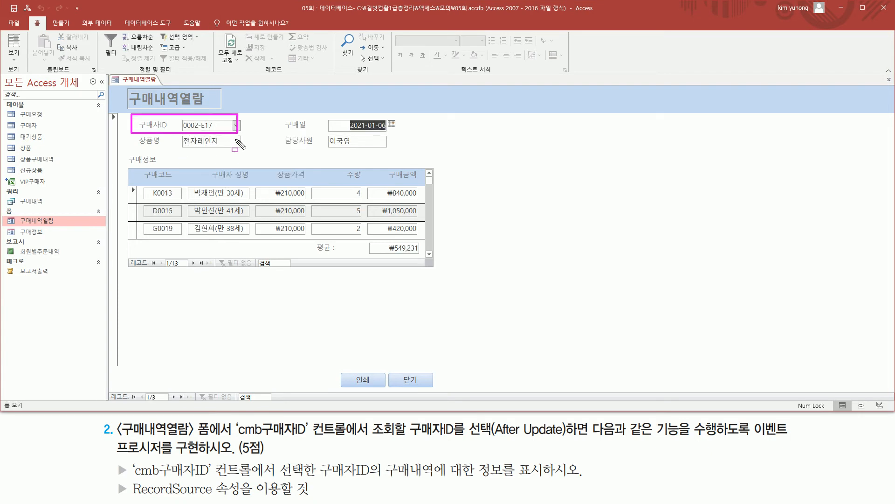
{"action": "left_click_drag", "start_coordinate": [158, 248], "coordinate": [187, 278]}
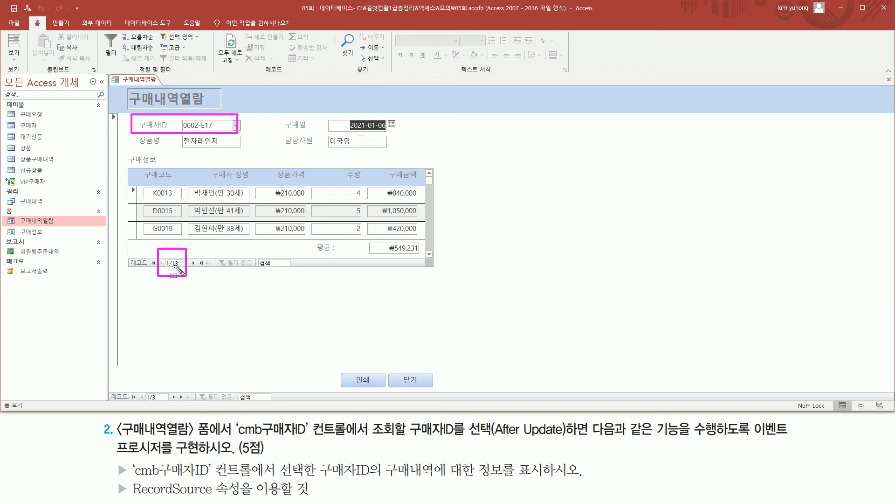
{"action": "key", "text": "Escape"}
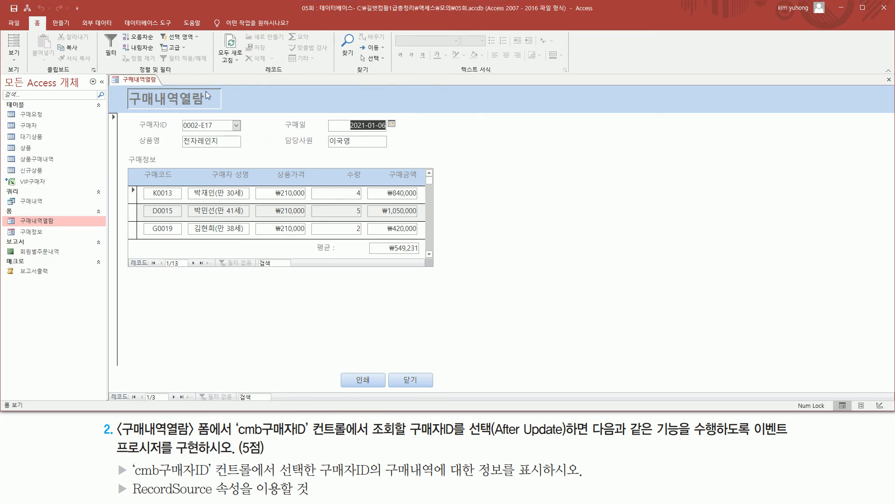
{"action": "right_click", "coordinate": [144, 80]}
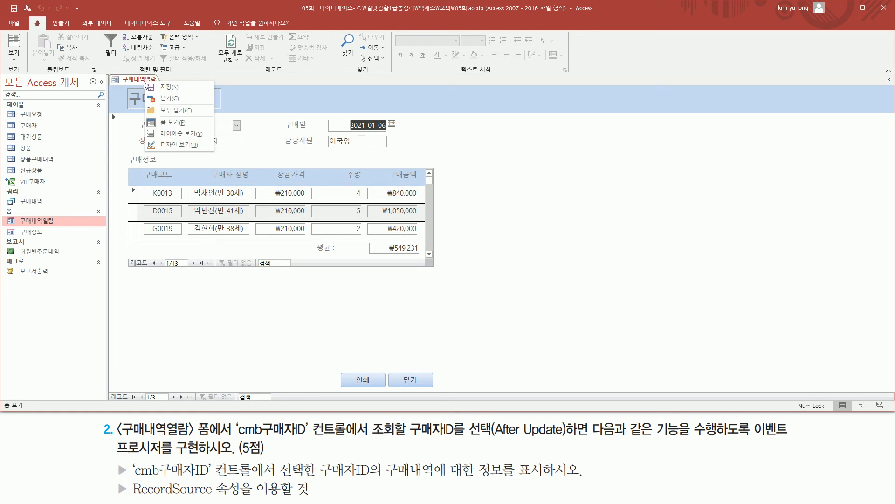
{"action": "left_click", "coordinate": [163, 100]}
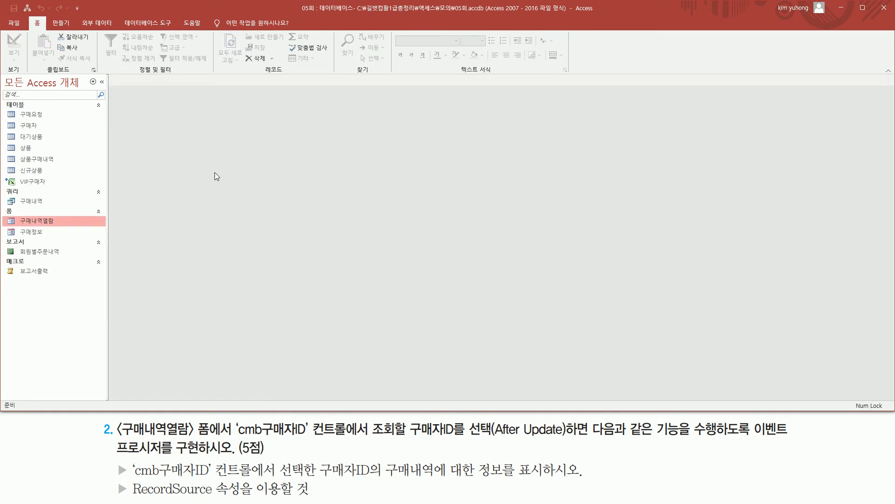